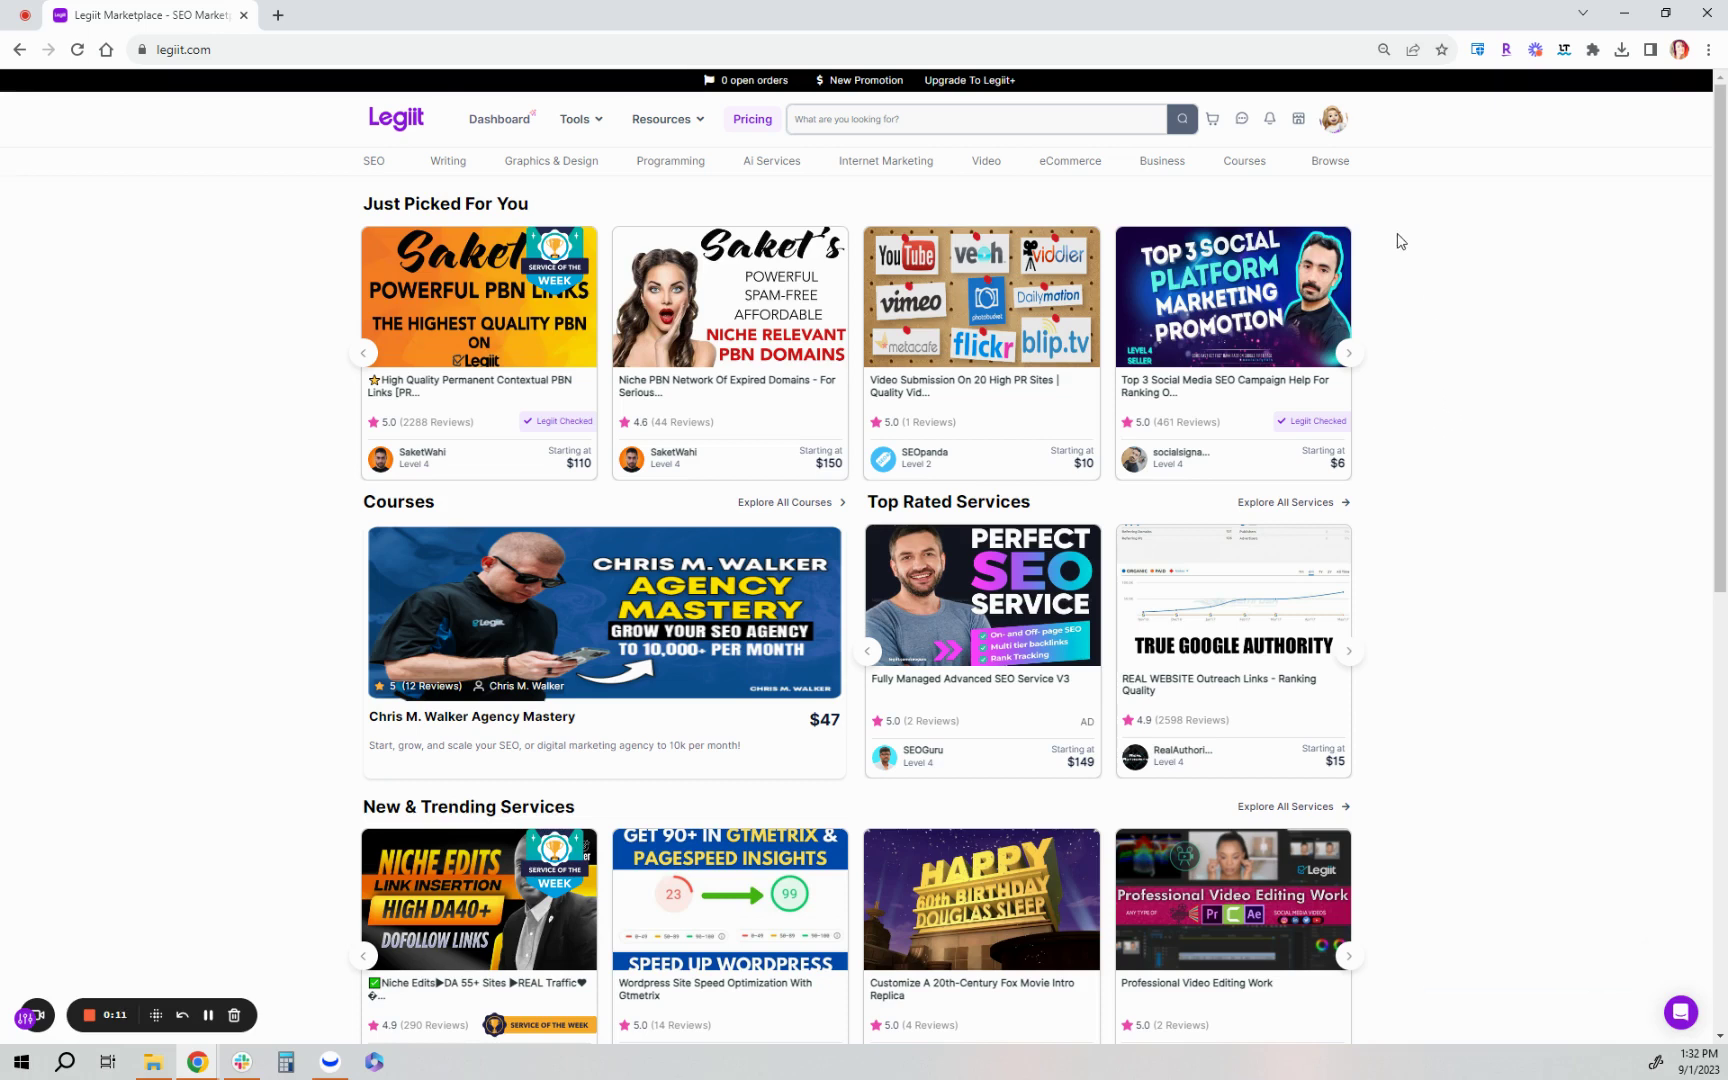
Go to Account Setting through the avatar menu's Settings options.
click(1336, 121)
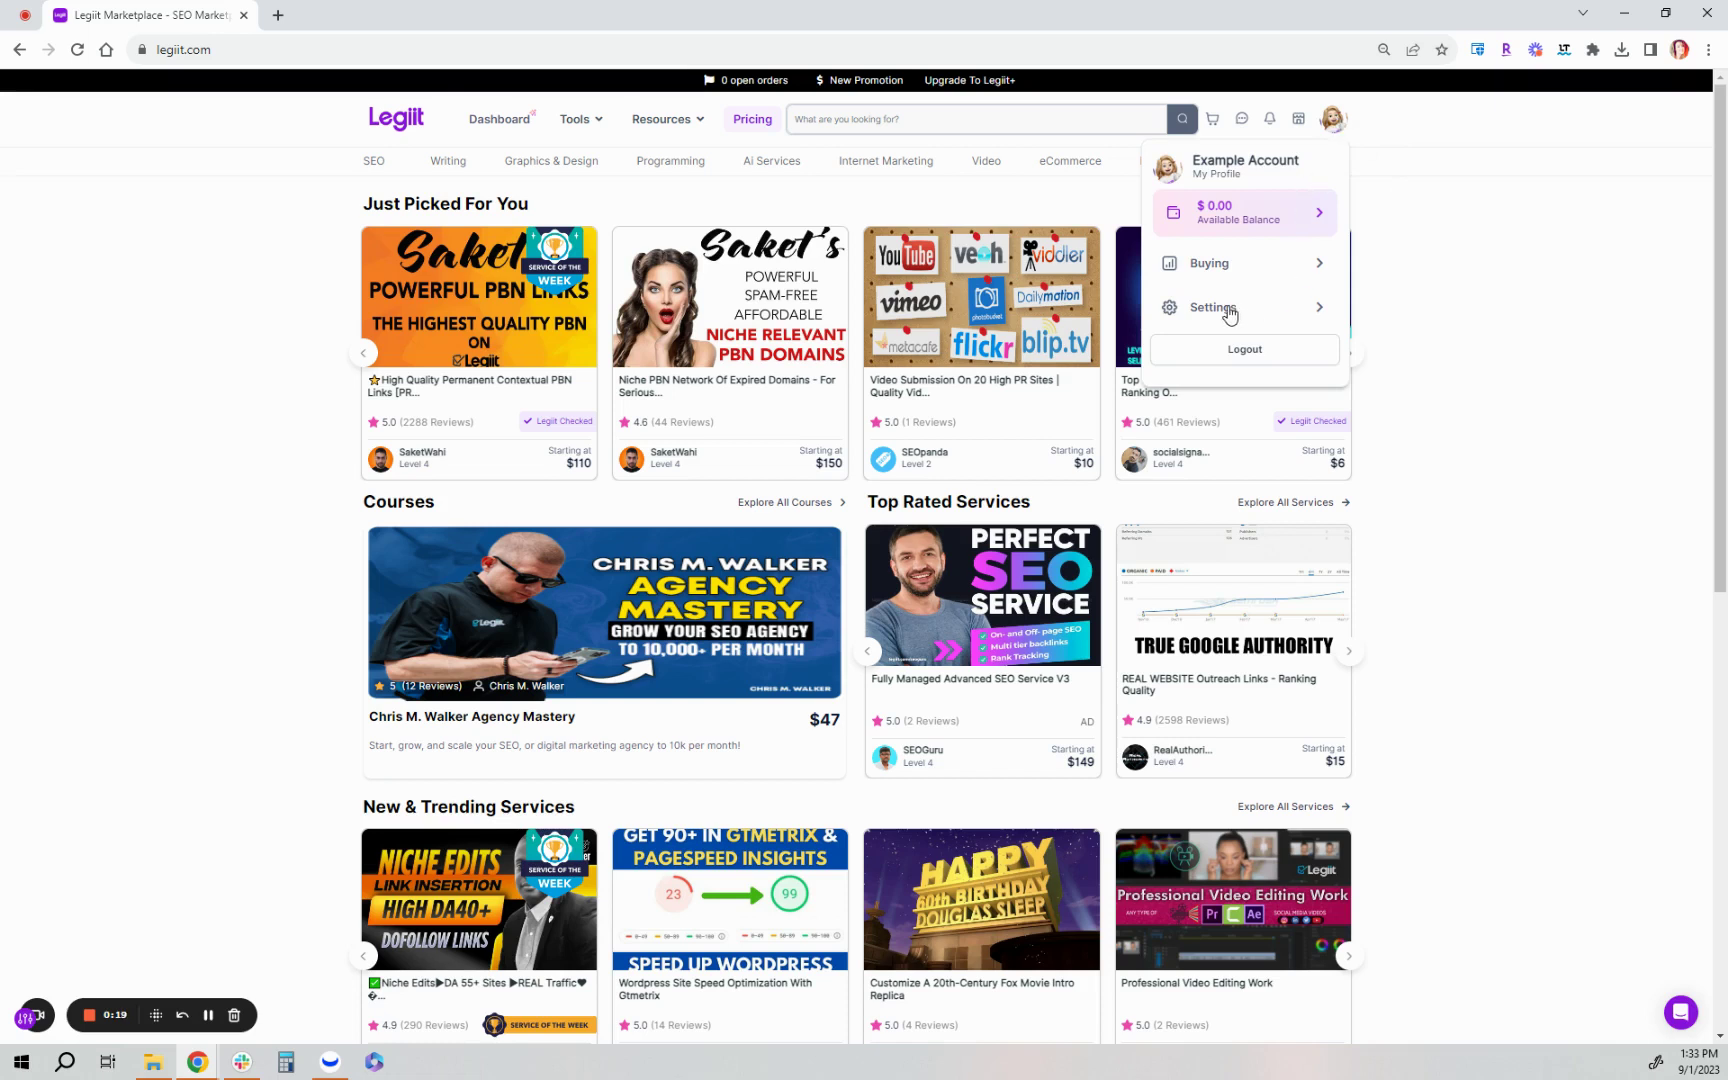
click(1451, 314)
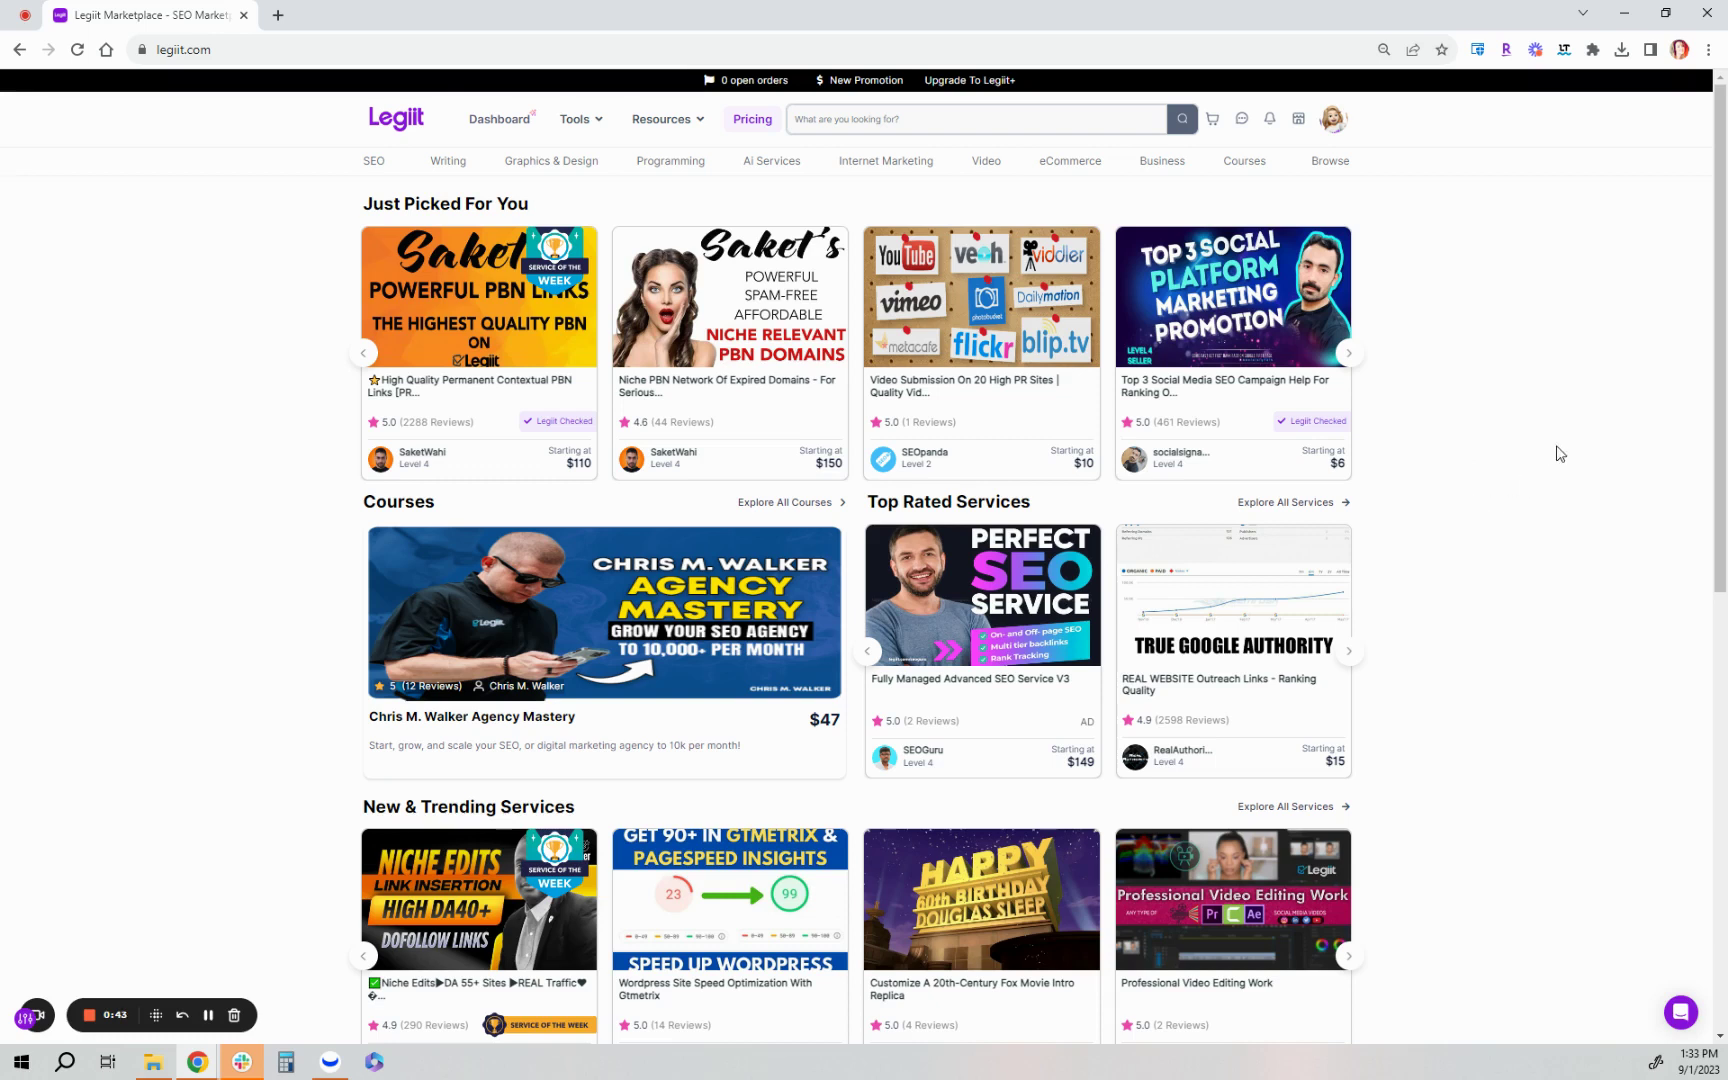
click(1334, 119)
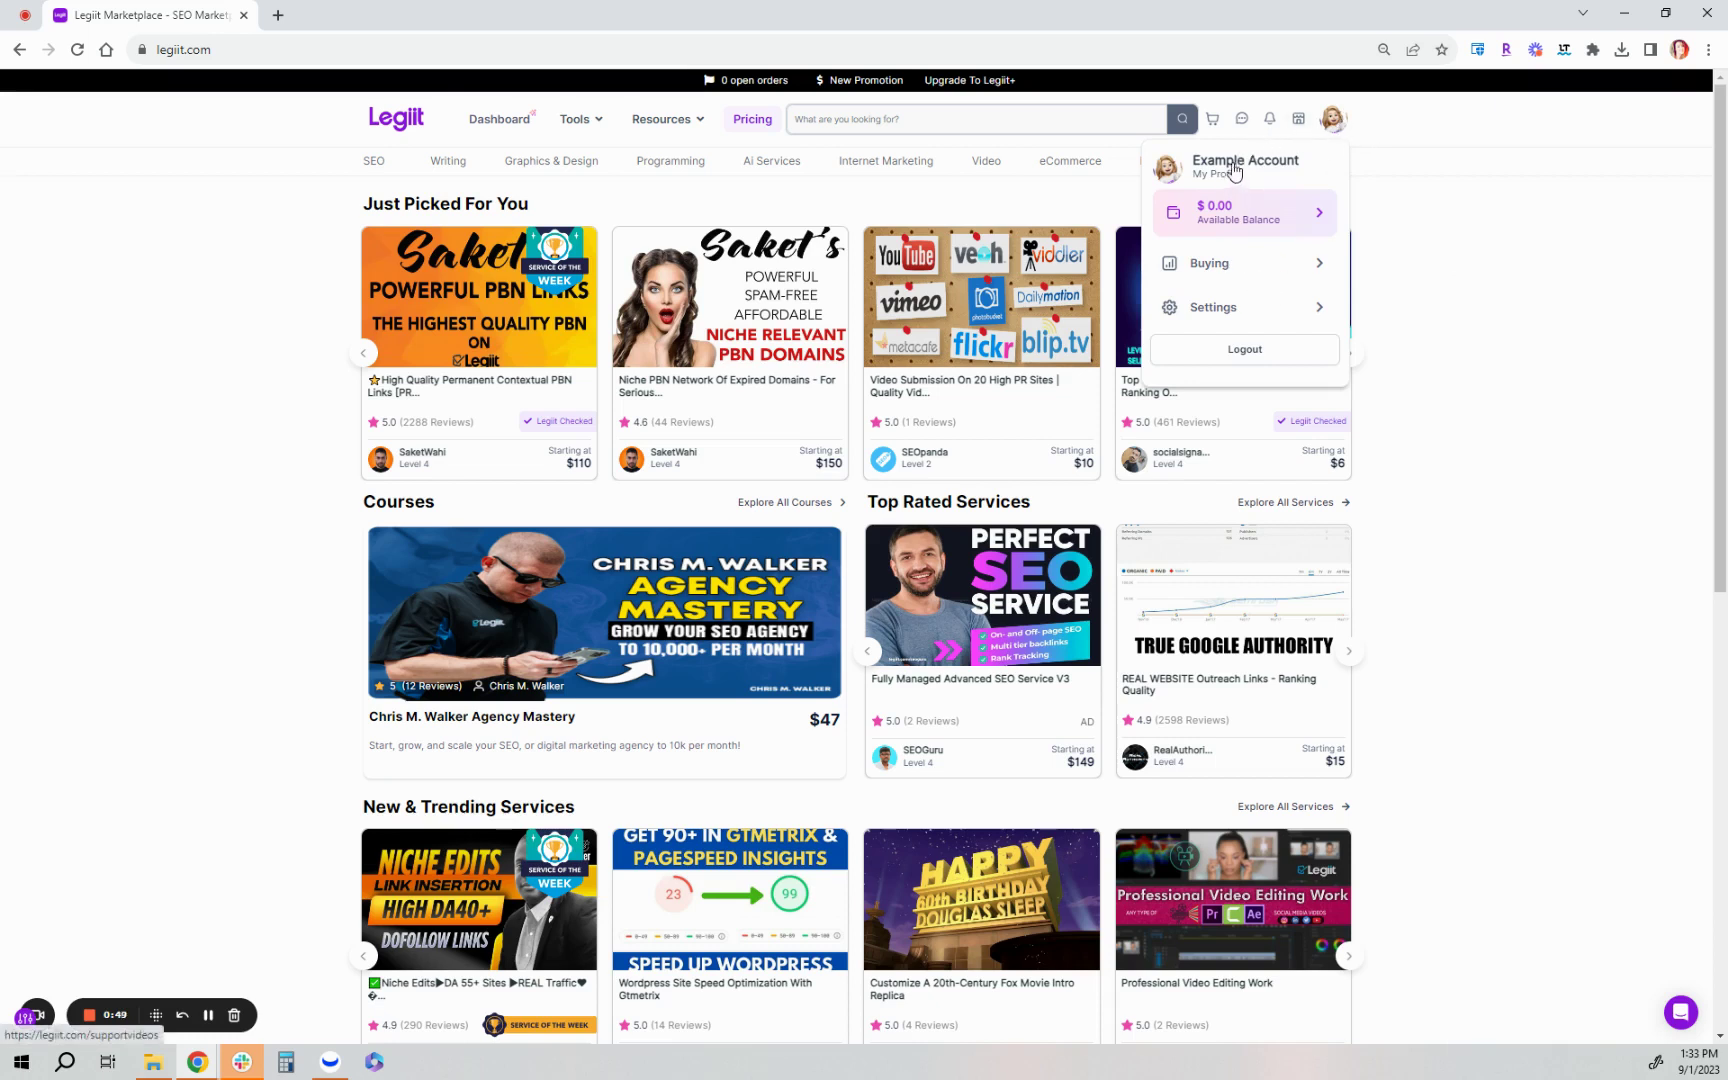
click(1245, 318)
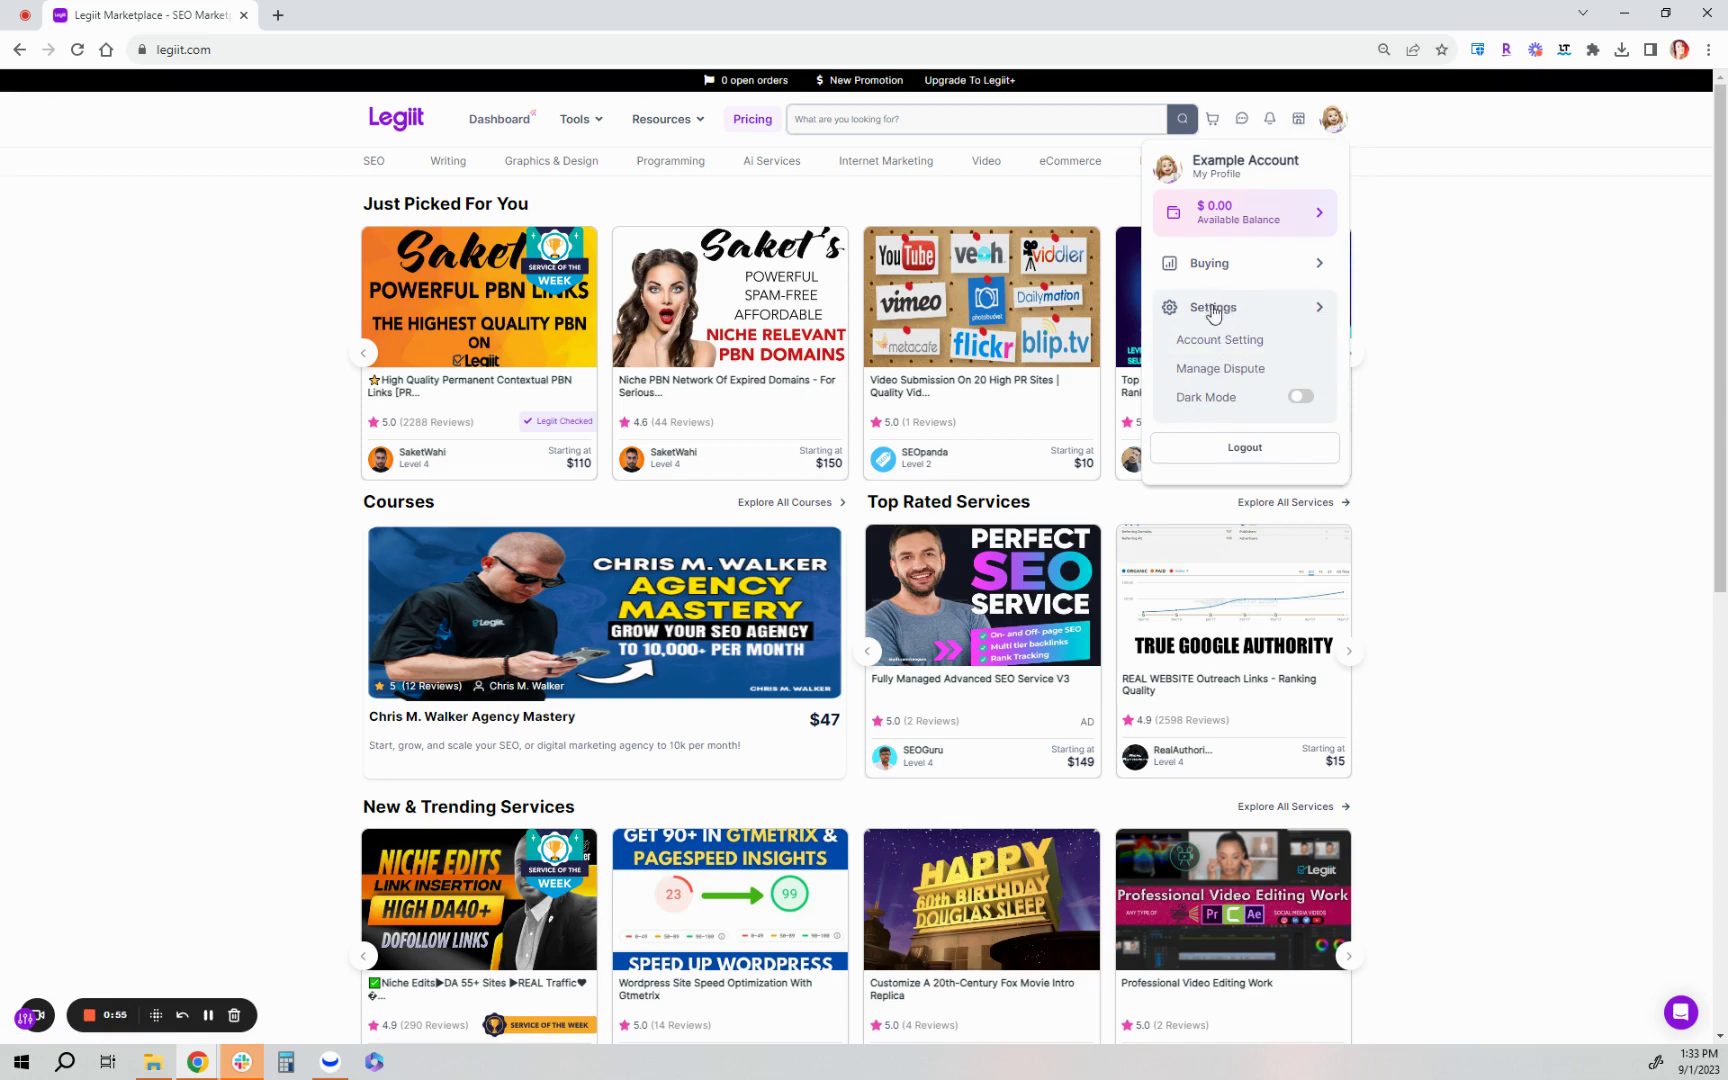
click(1250, 342)
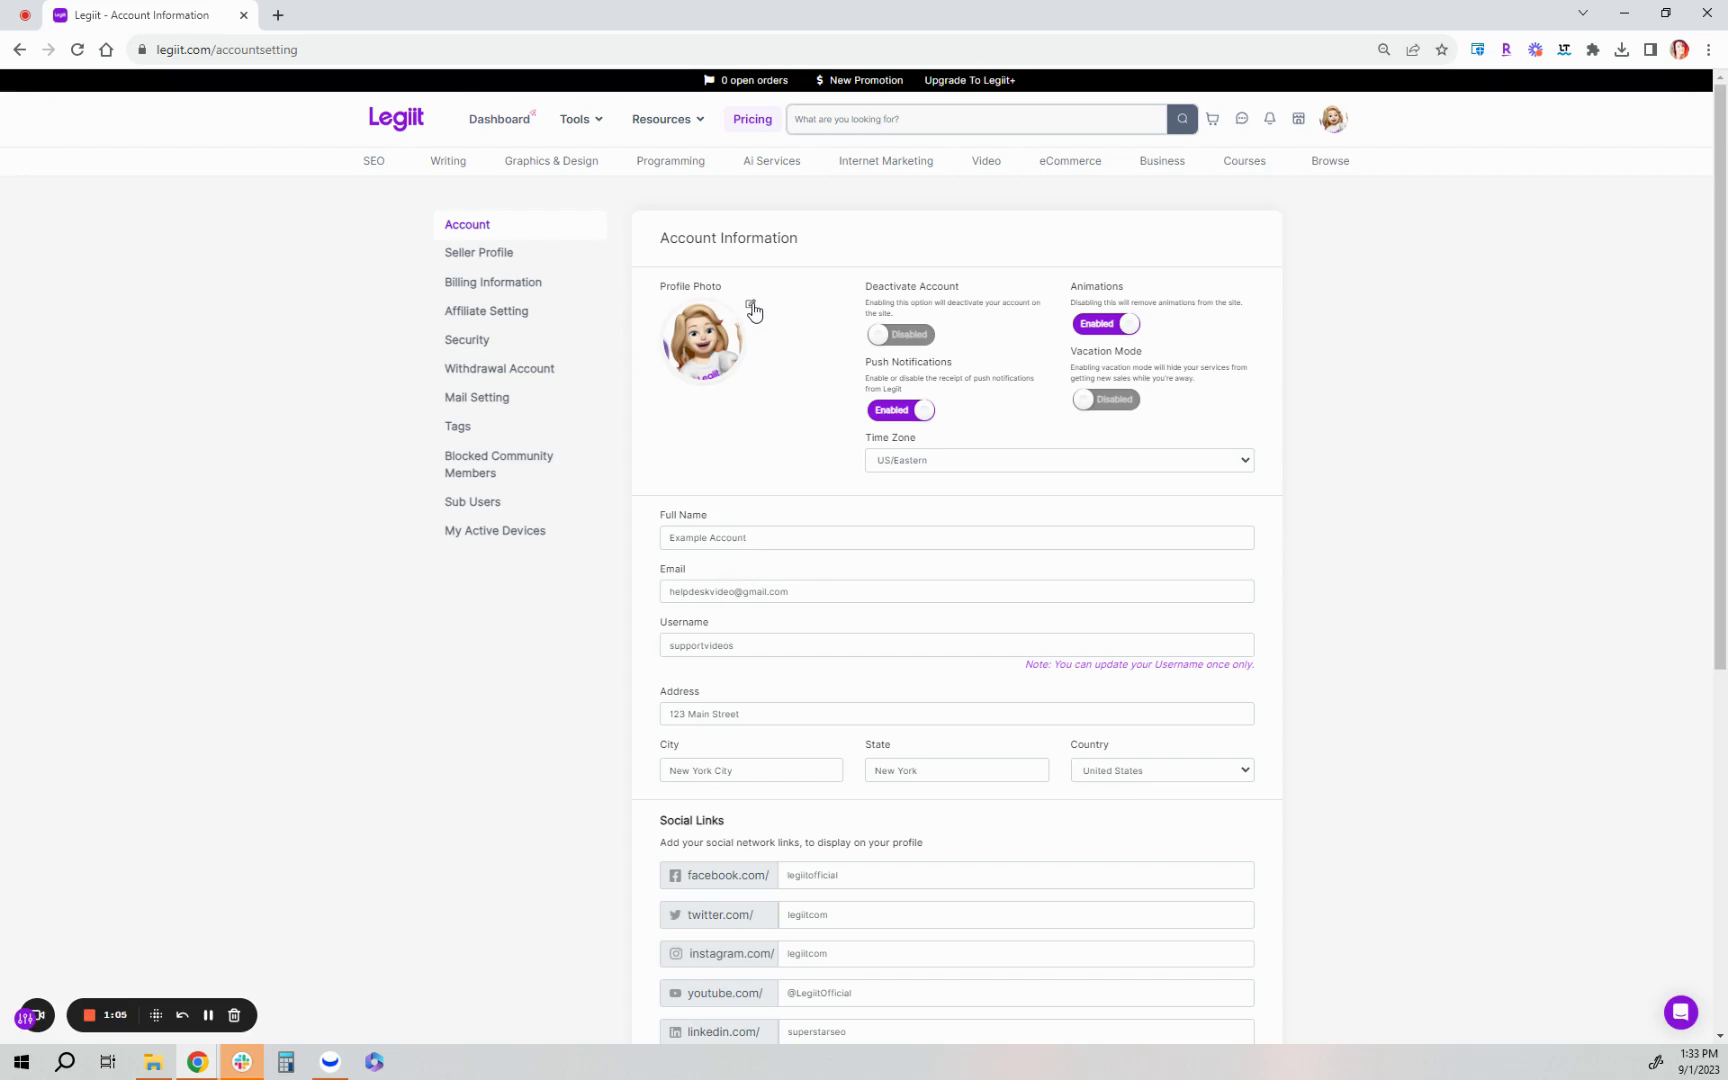
Open and cancel the profile photo picker, then look over the form and LinkedIn username field.
click(751, 305)
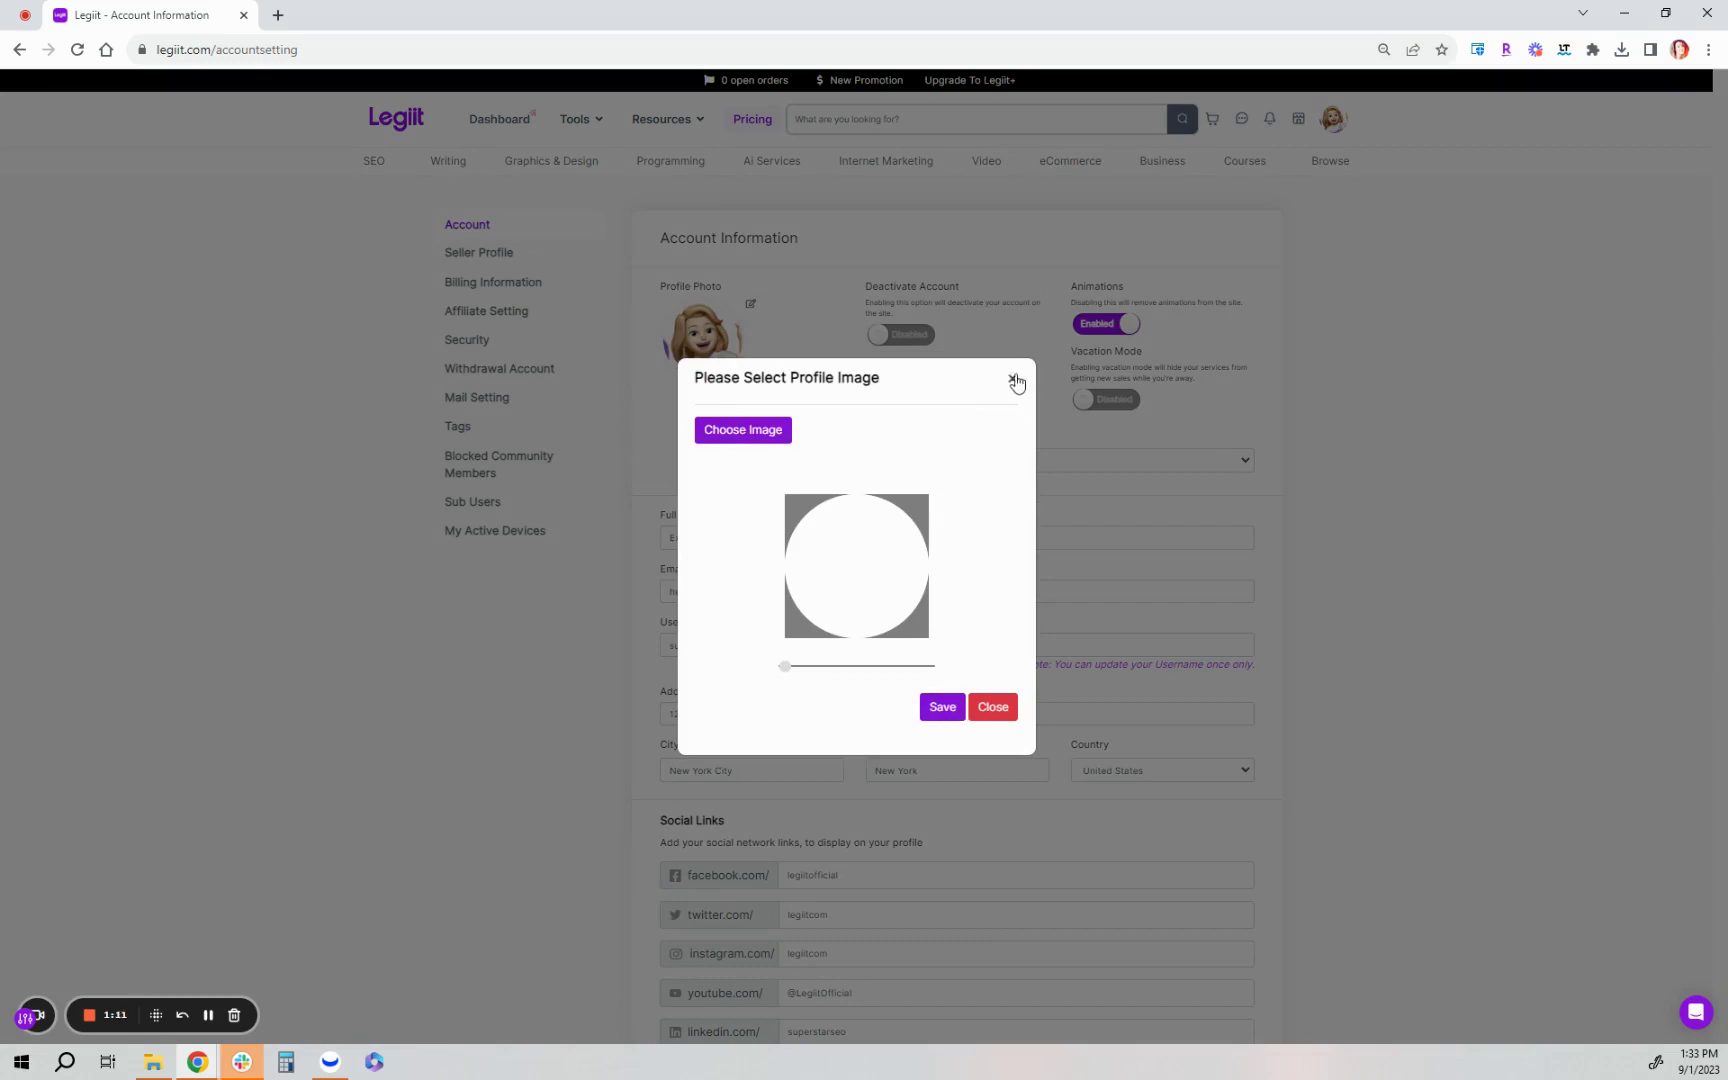
click(1012, 380)
scroll(770, 437, down, 2)
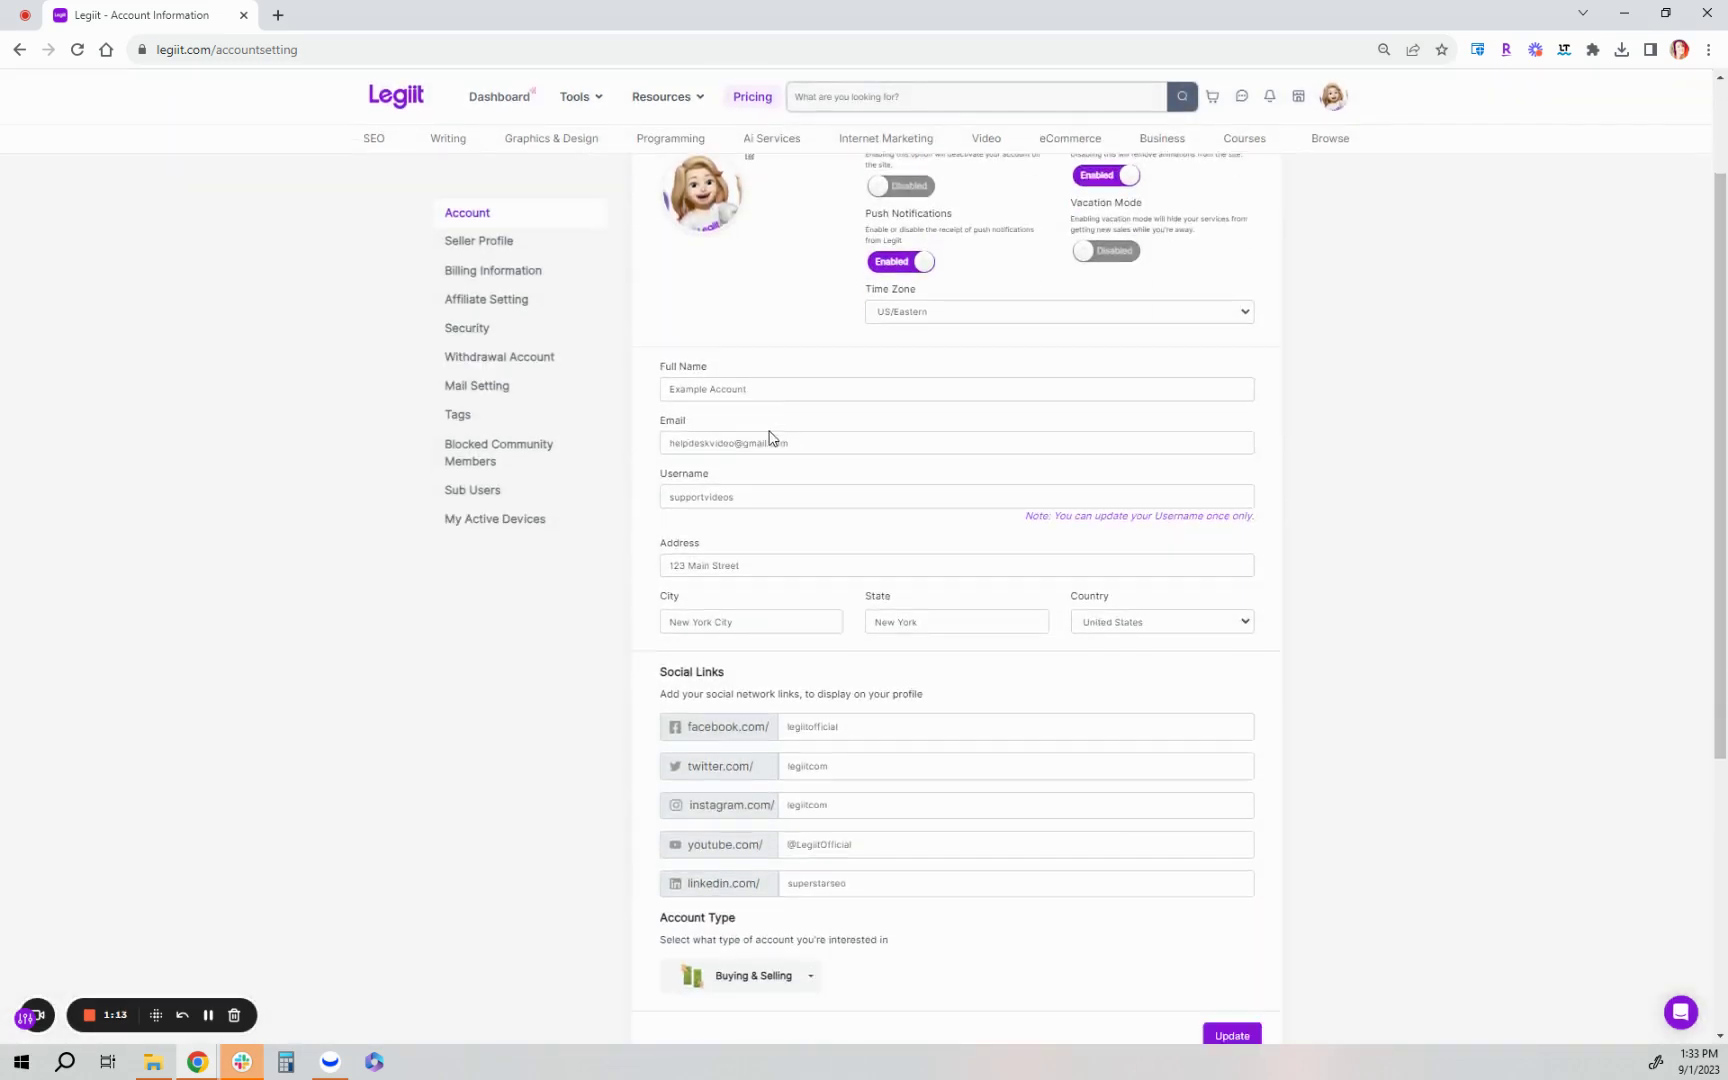
scroll(625, 625, down, 2)
scroll(600, 655, up, 1)
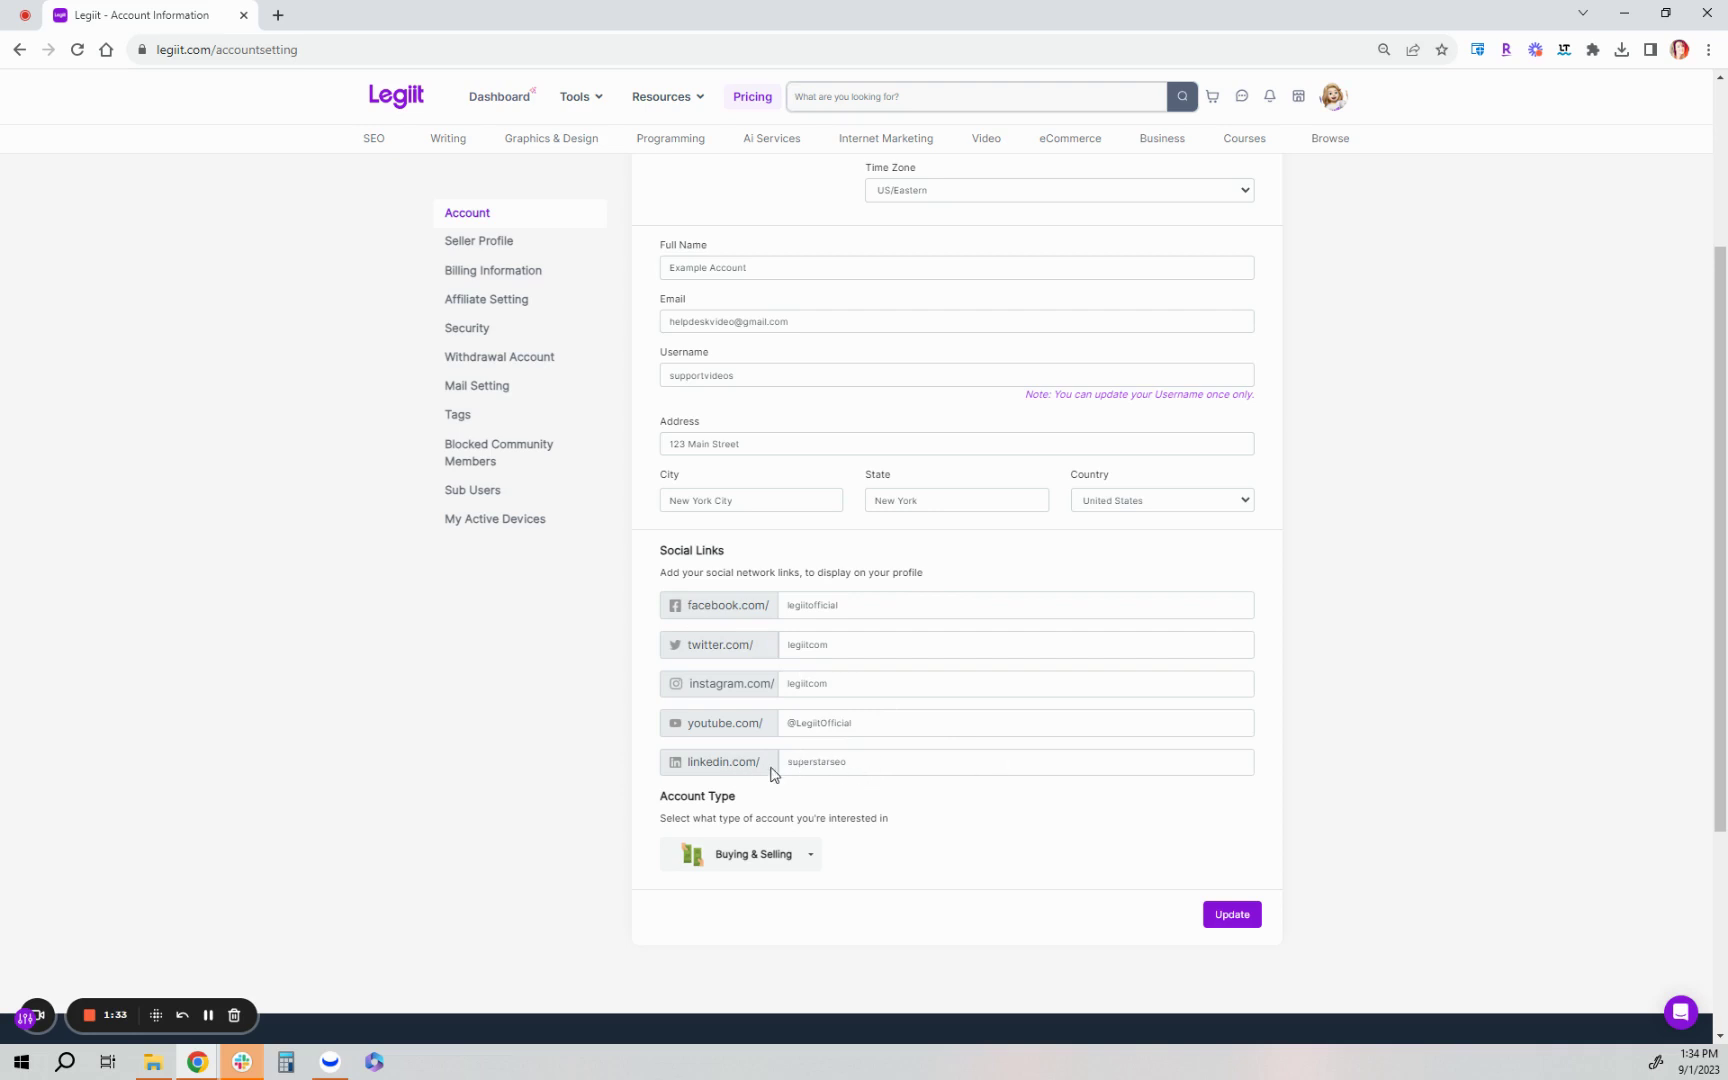
double_click(810, 766)
click(912, 813)
click(488, 251)
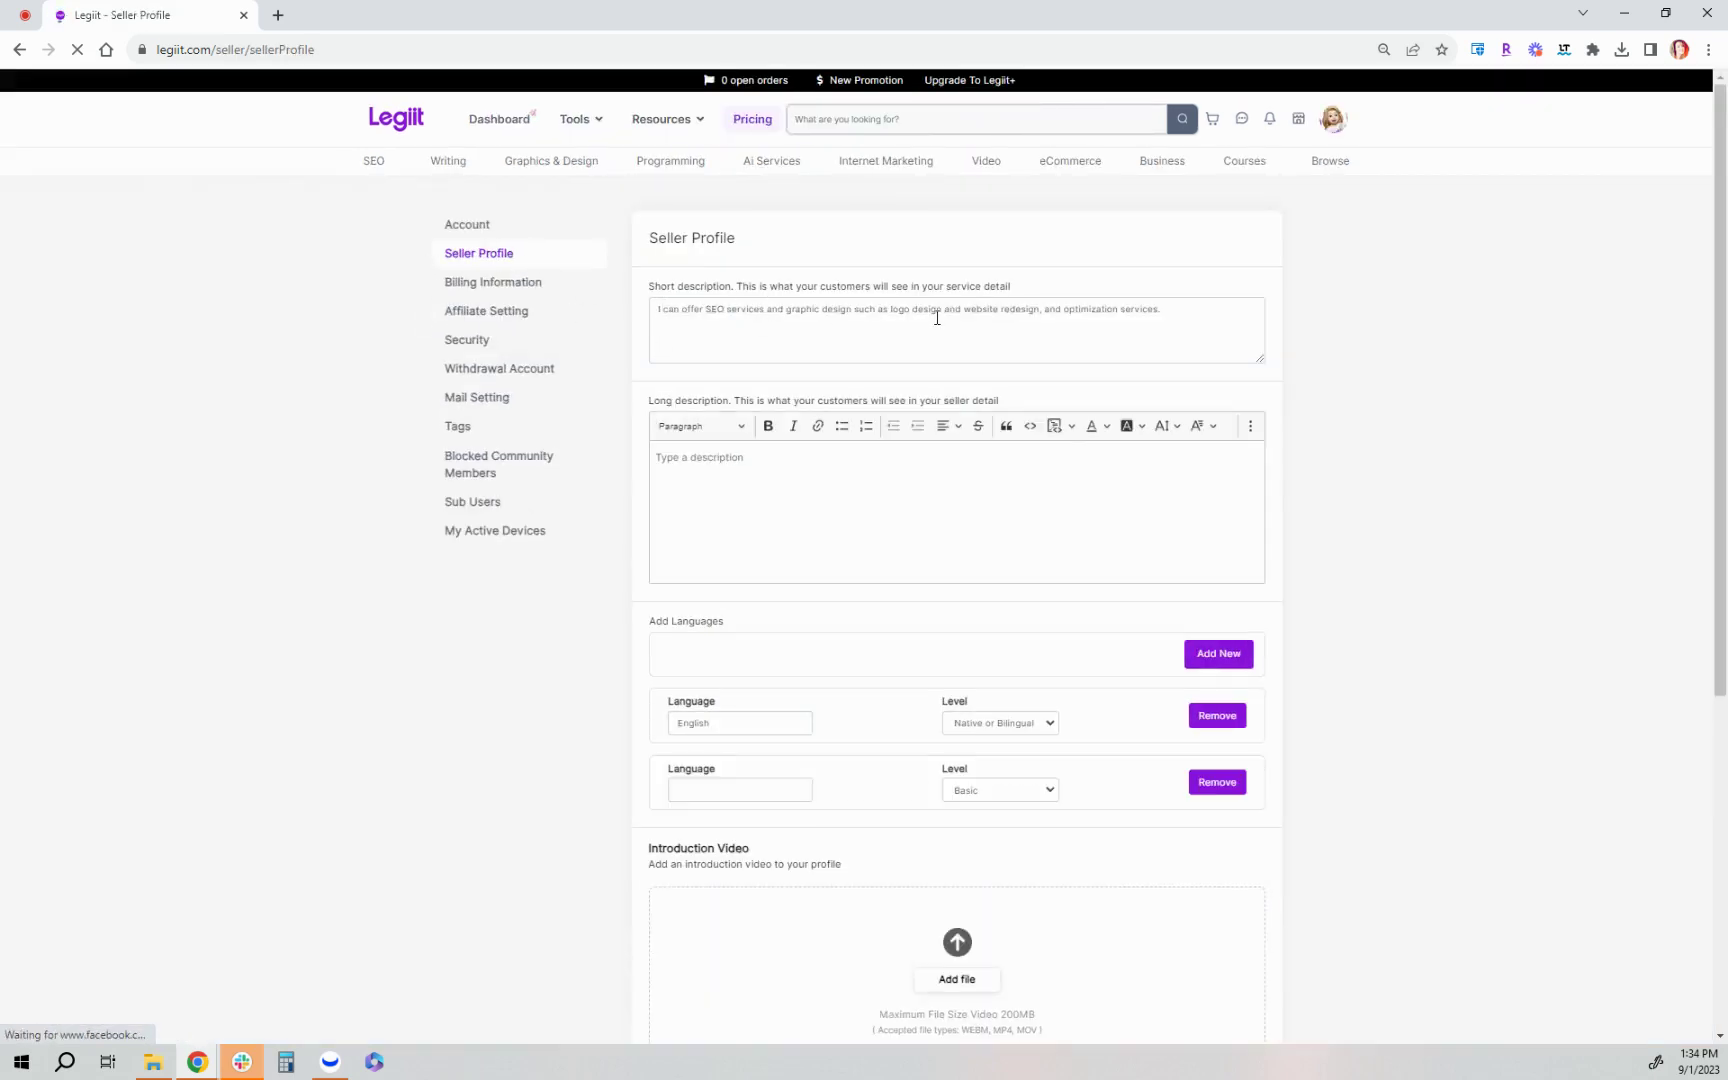
click(671, 350)
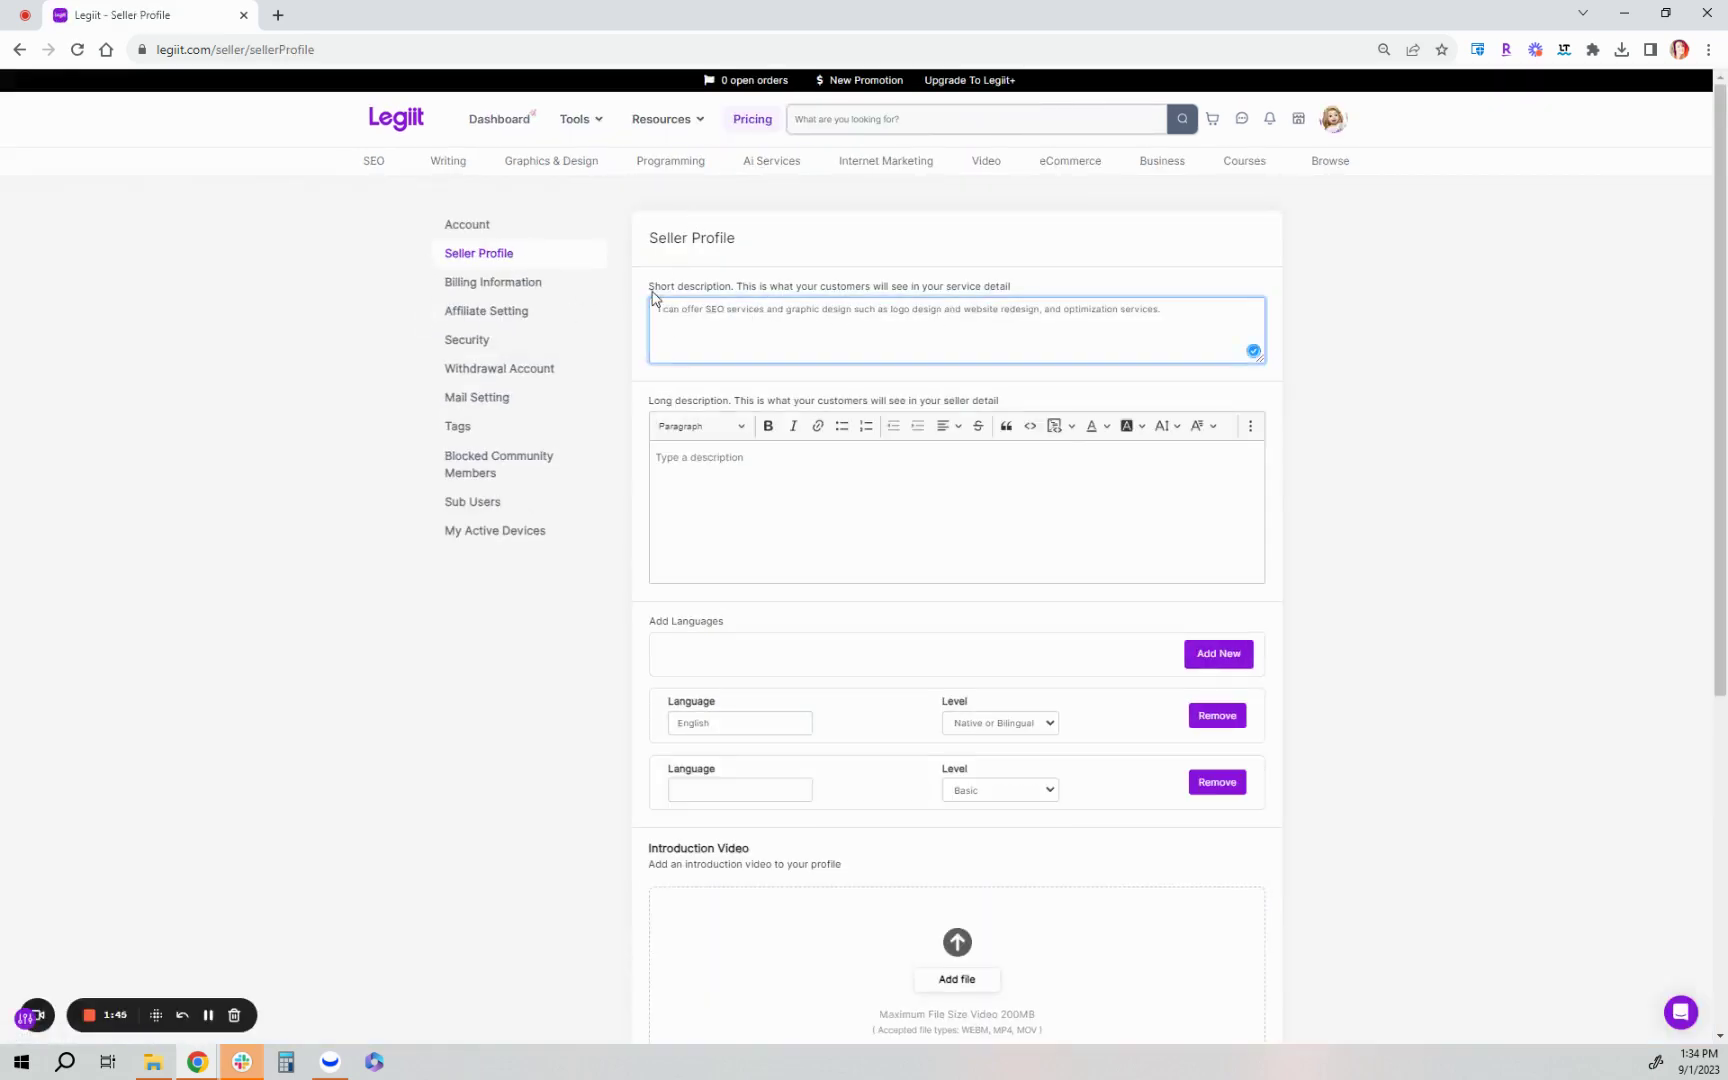
drag(661, 329, 1122, 505)
click(1083, 516)
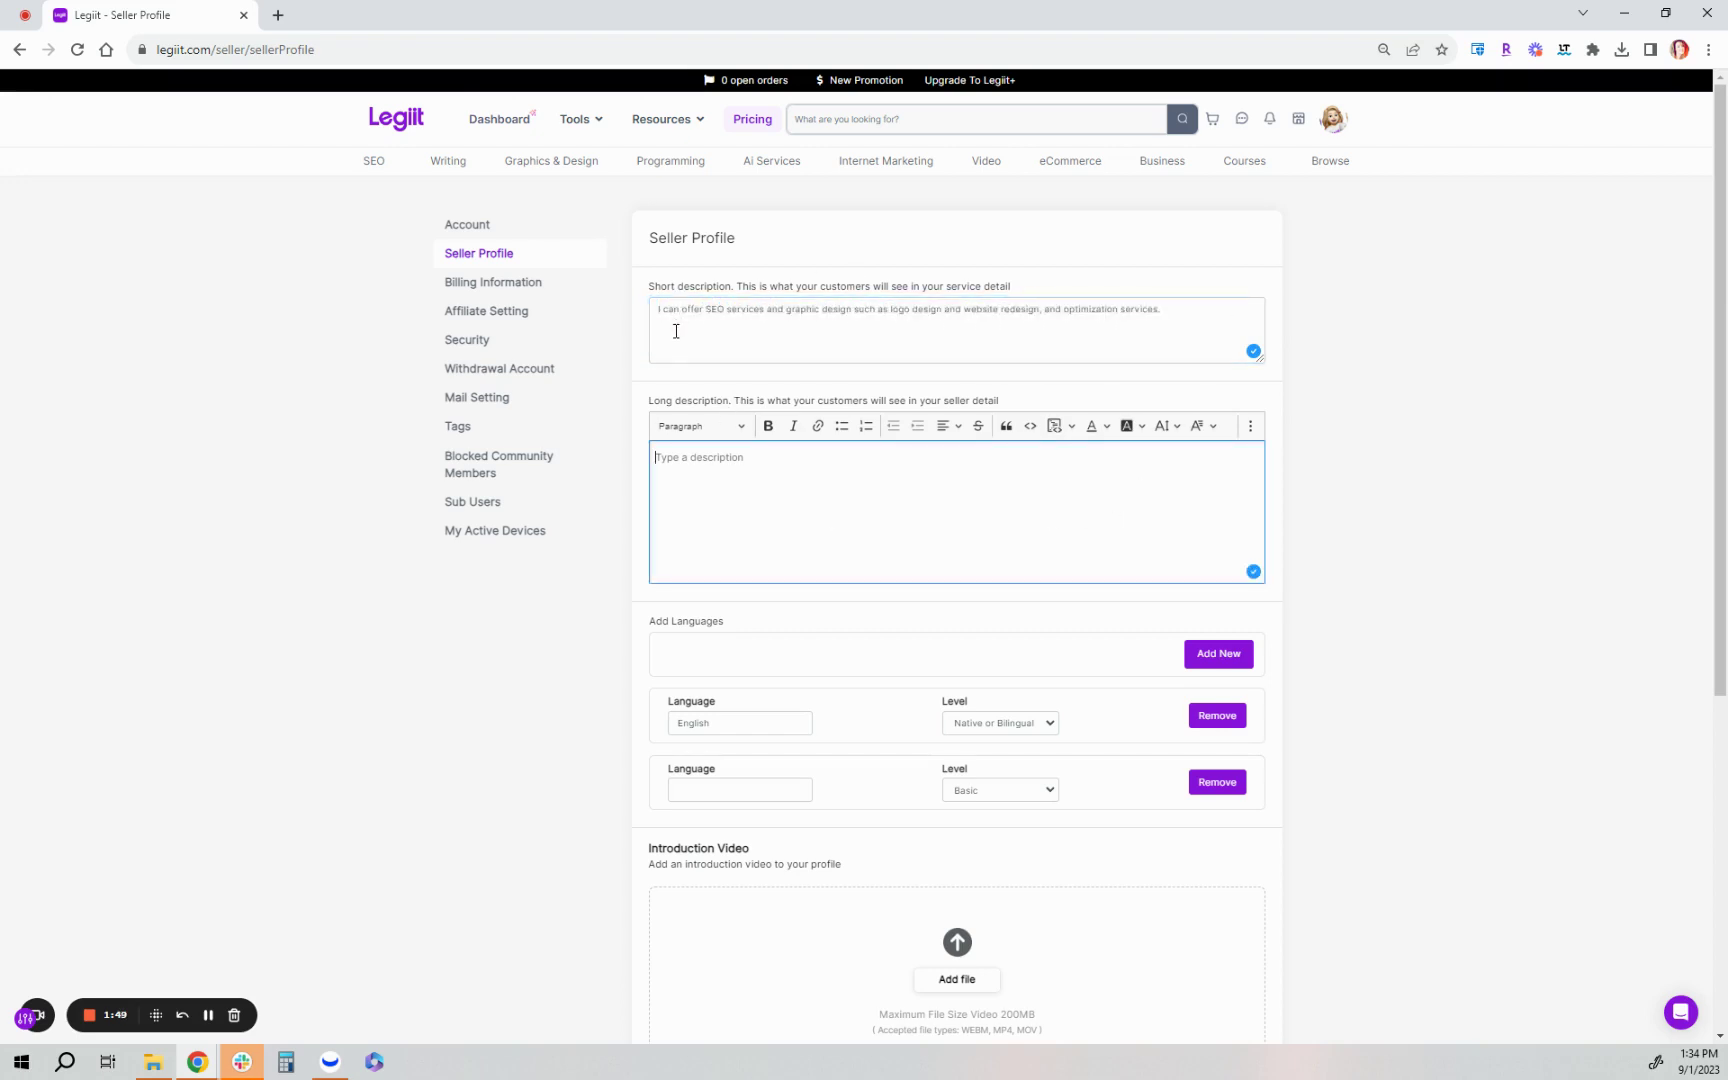
click(720, 330)
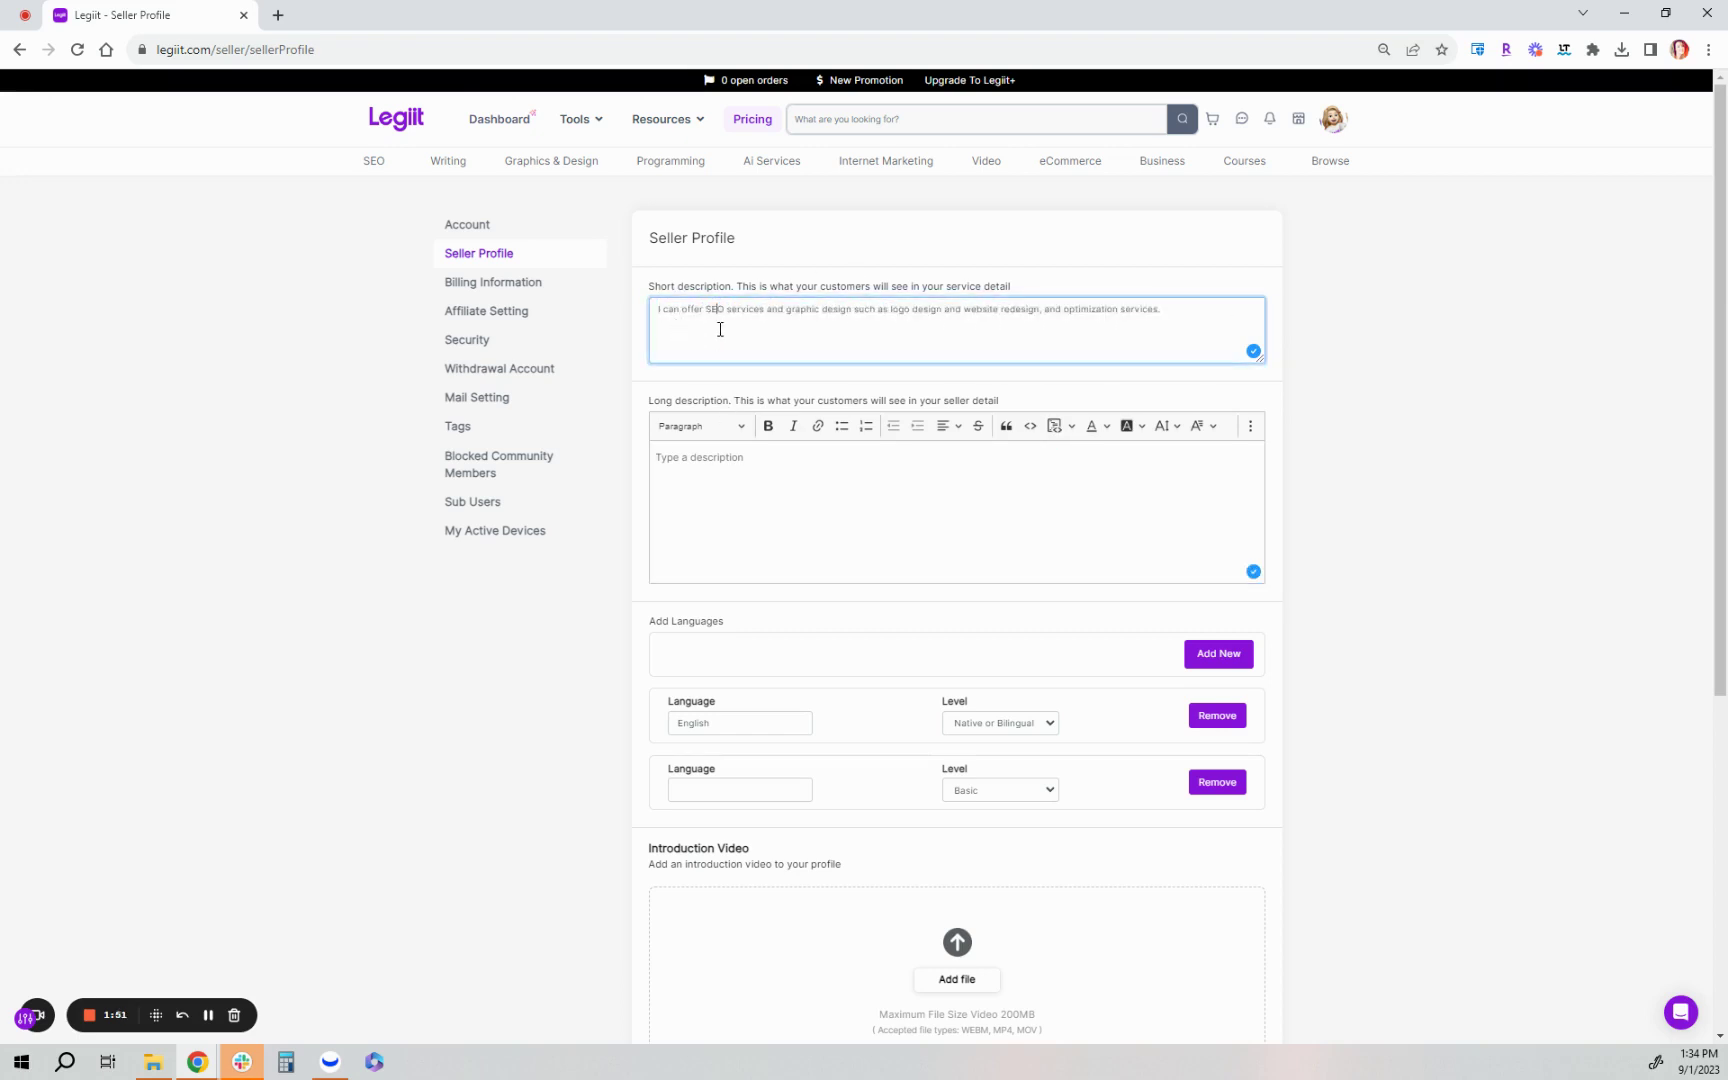
double_click(805, 308)
click(859, 321)
click(864, 489)
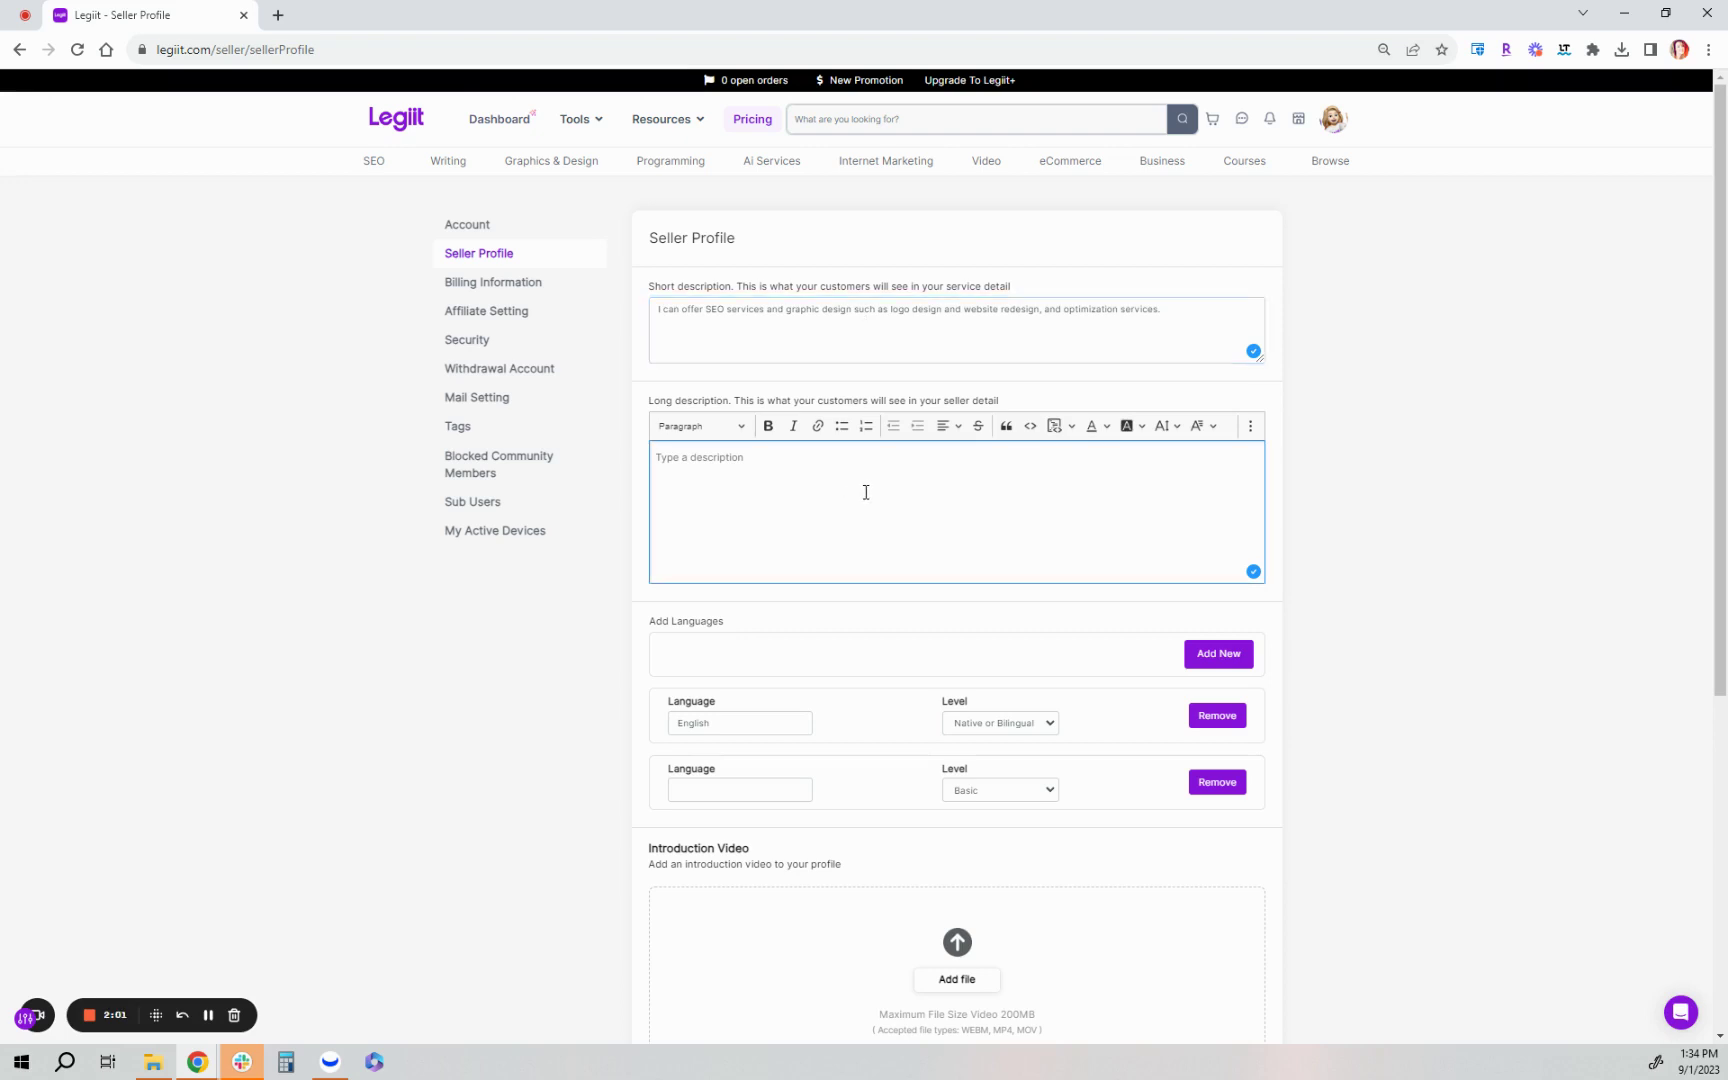
Move across the browser tabs to the Exceptional SEO Content Writing - *Human Written* gig.
click(208, 1015)
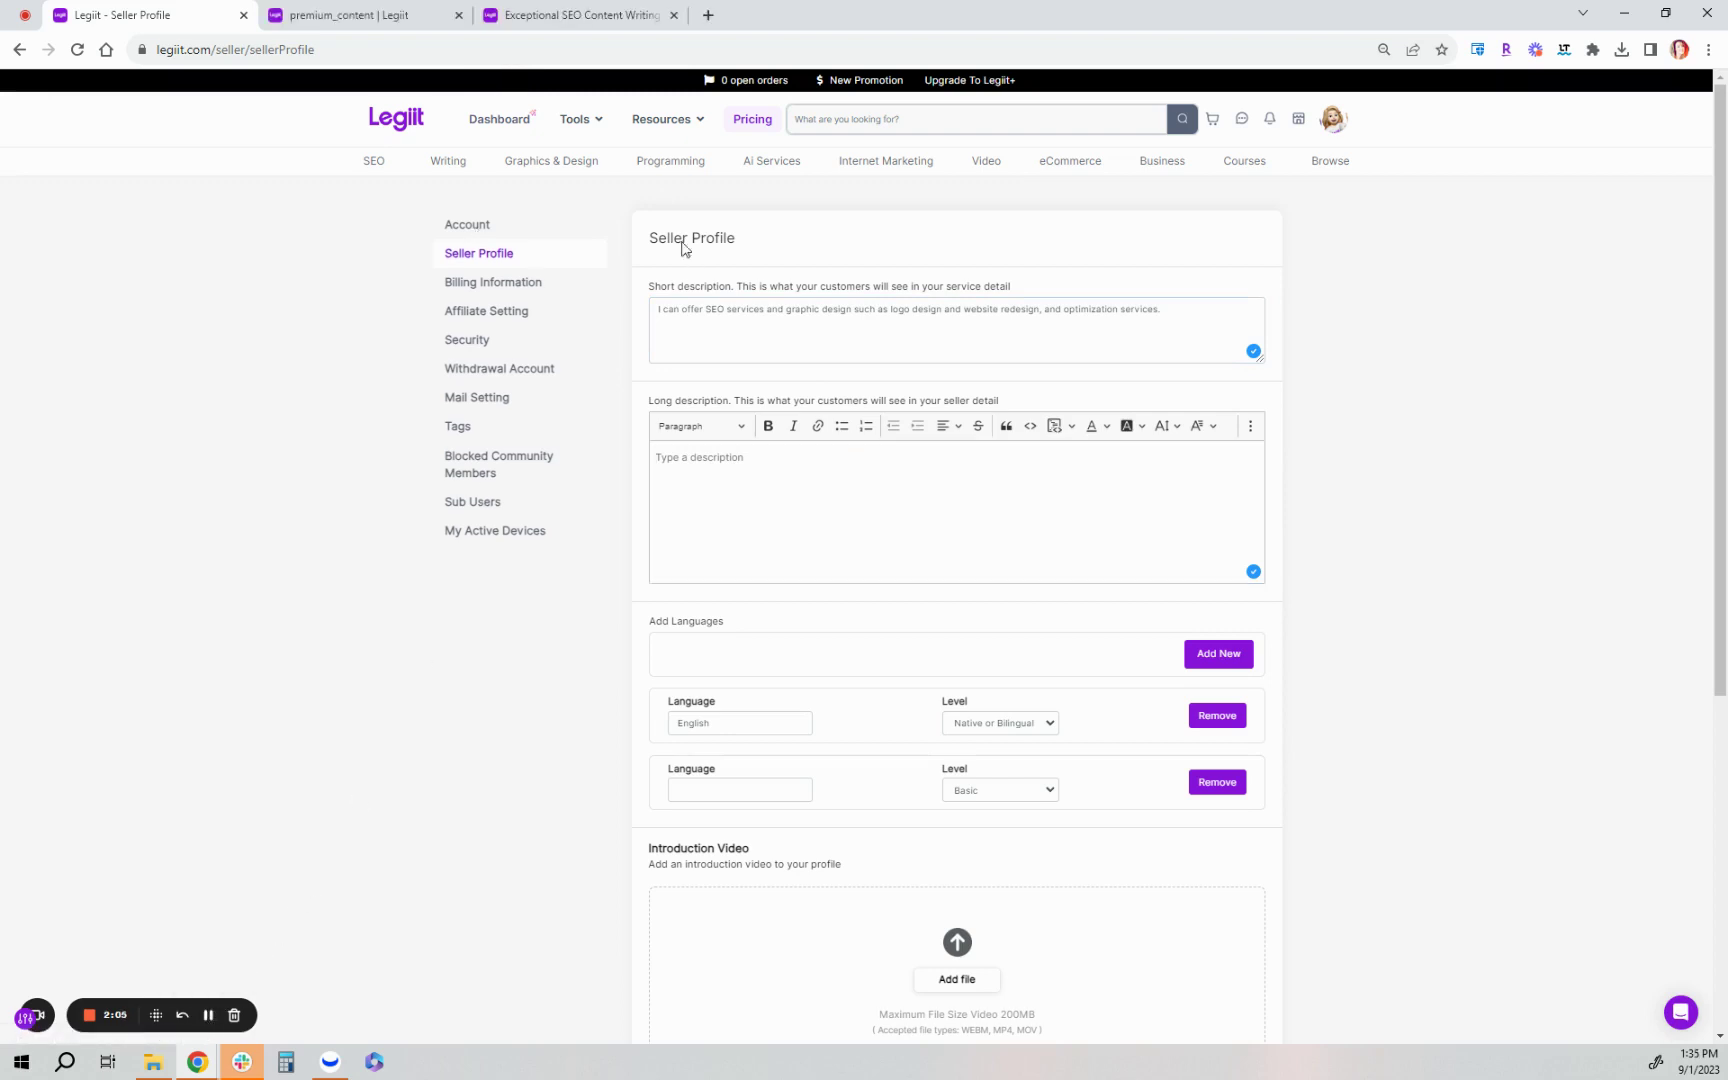
click(345, 14)
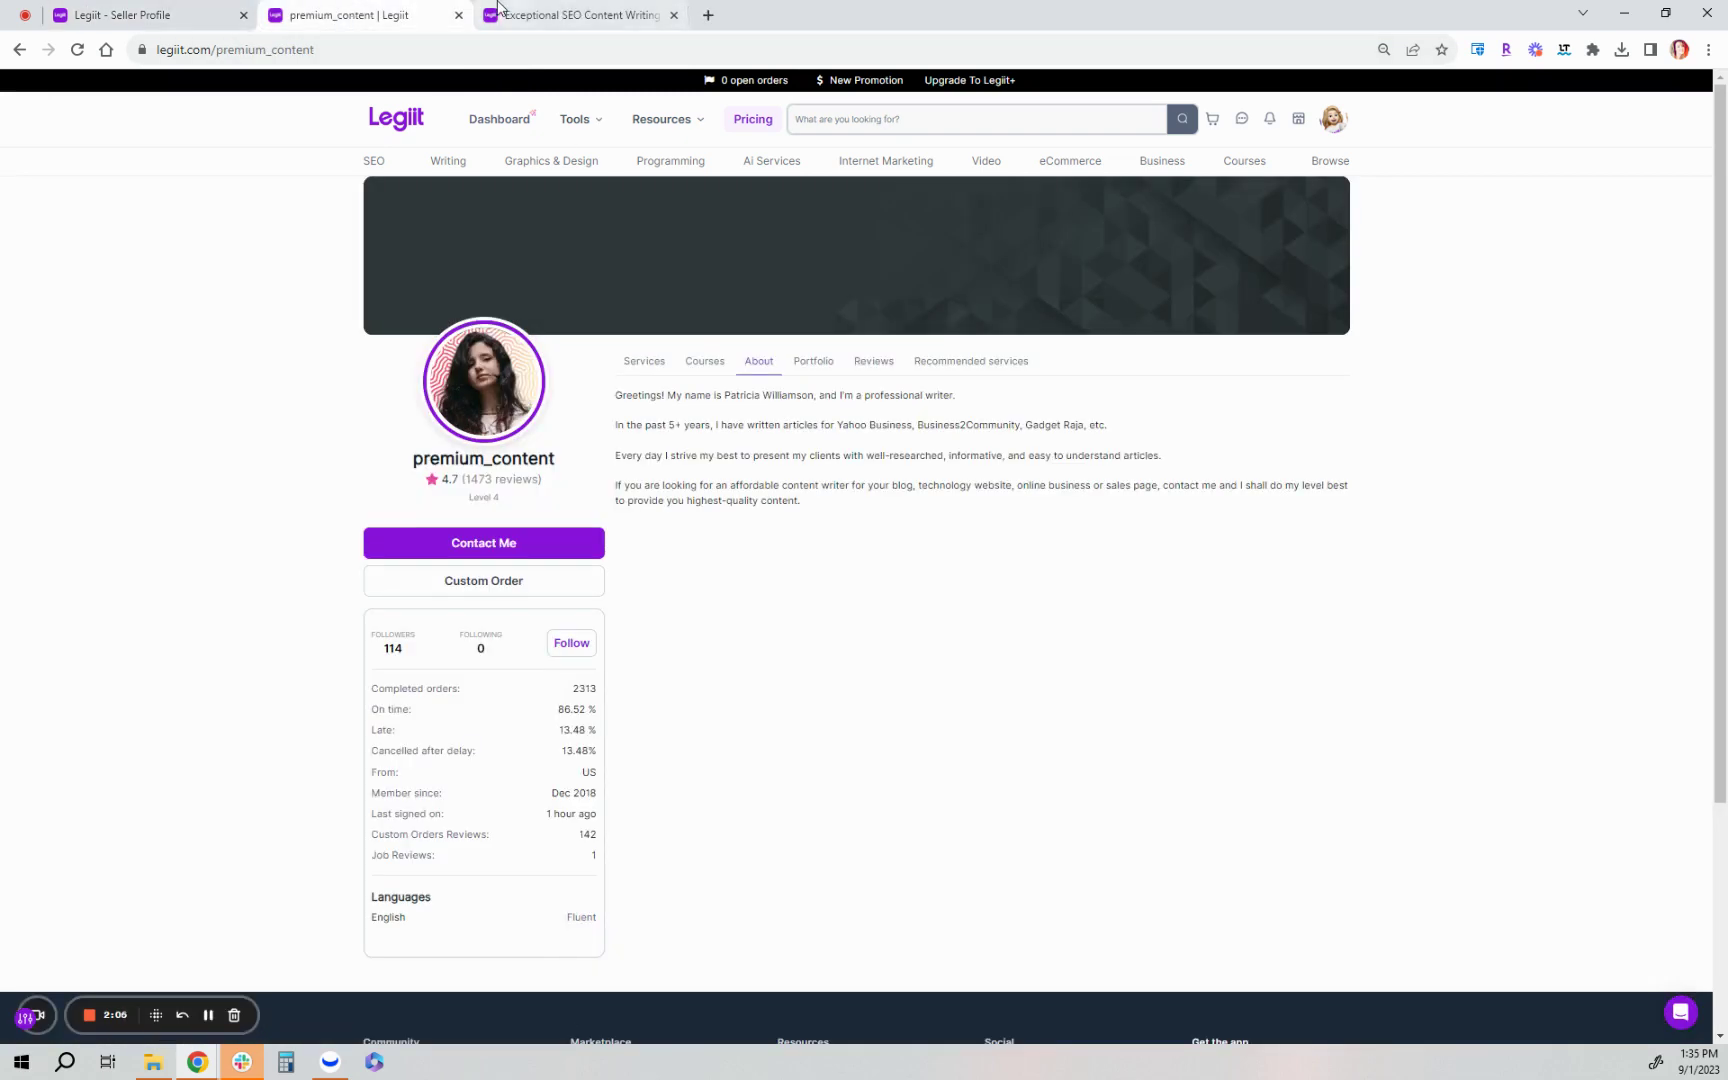
click(140, 14)
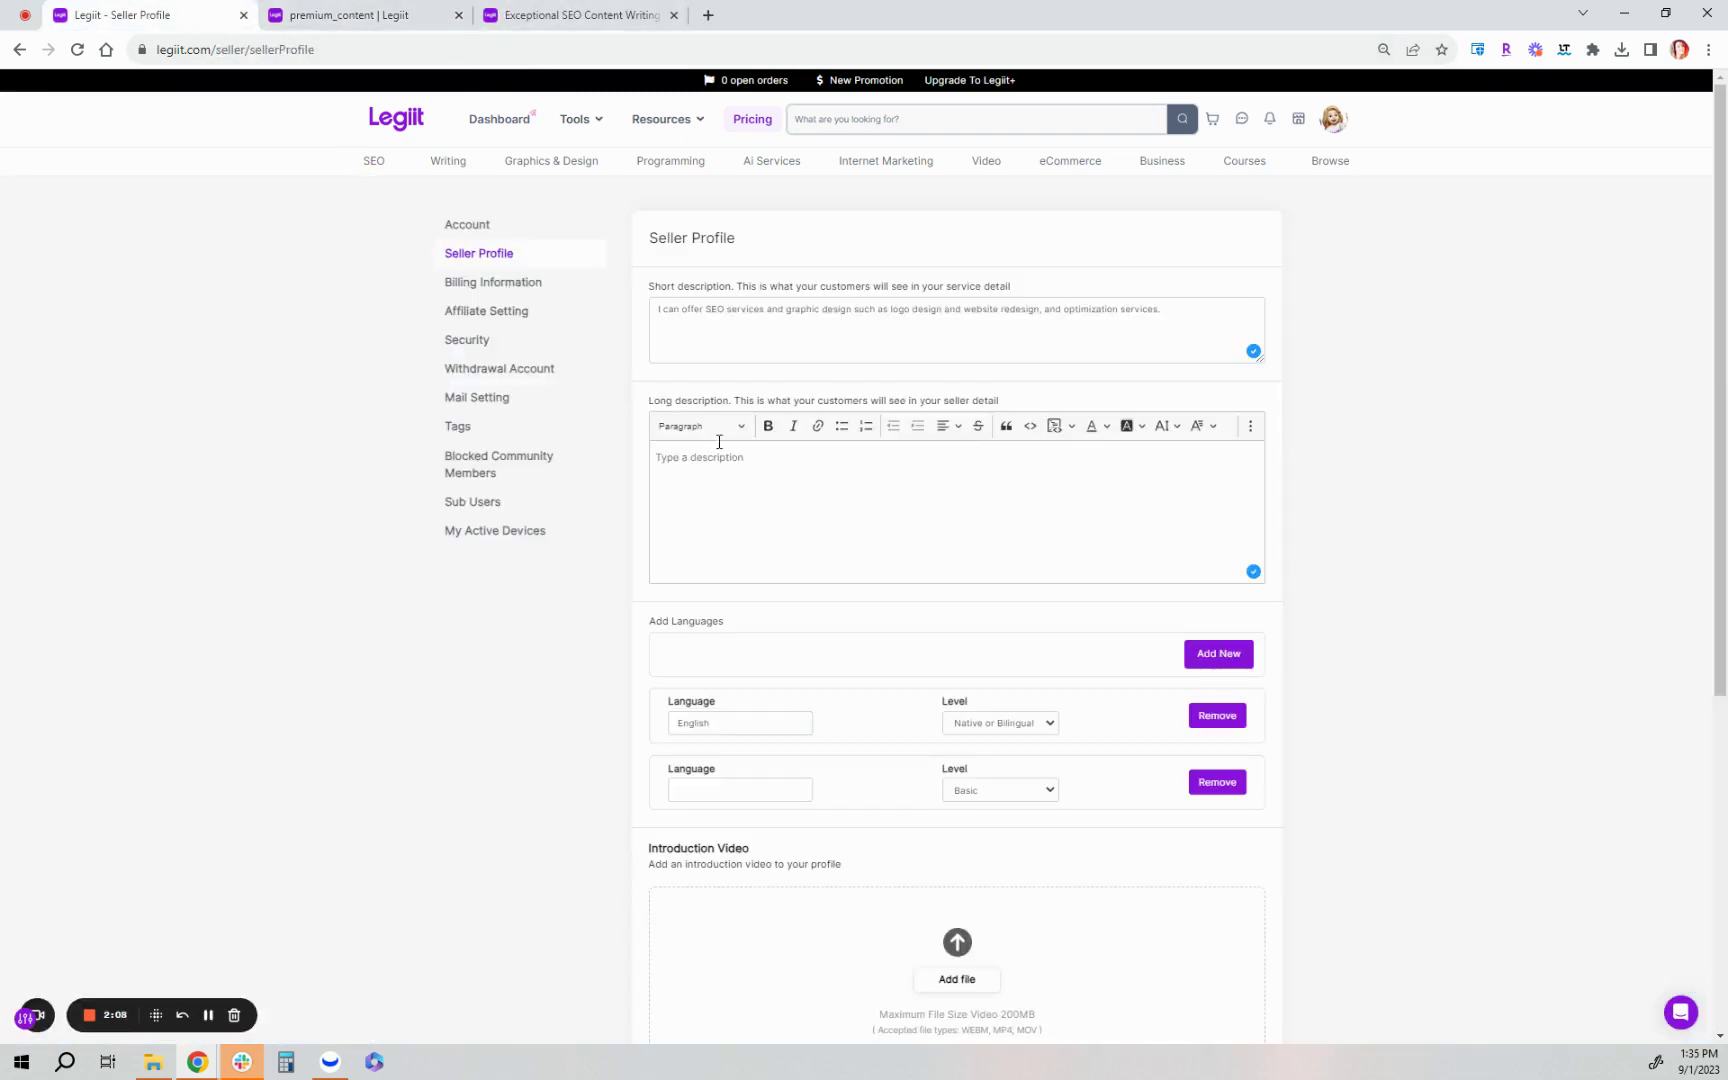
click(443, 12)
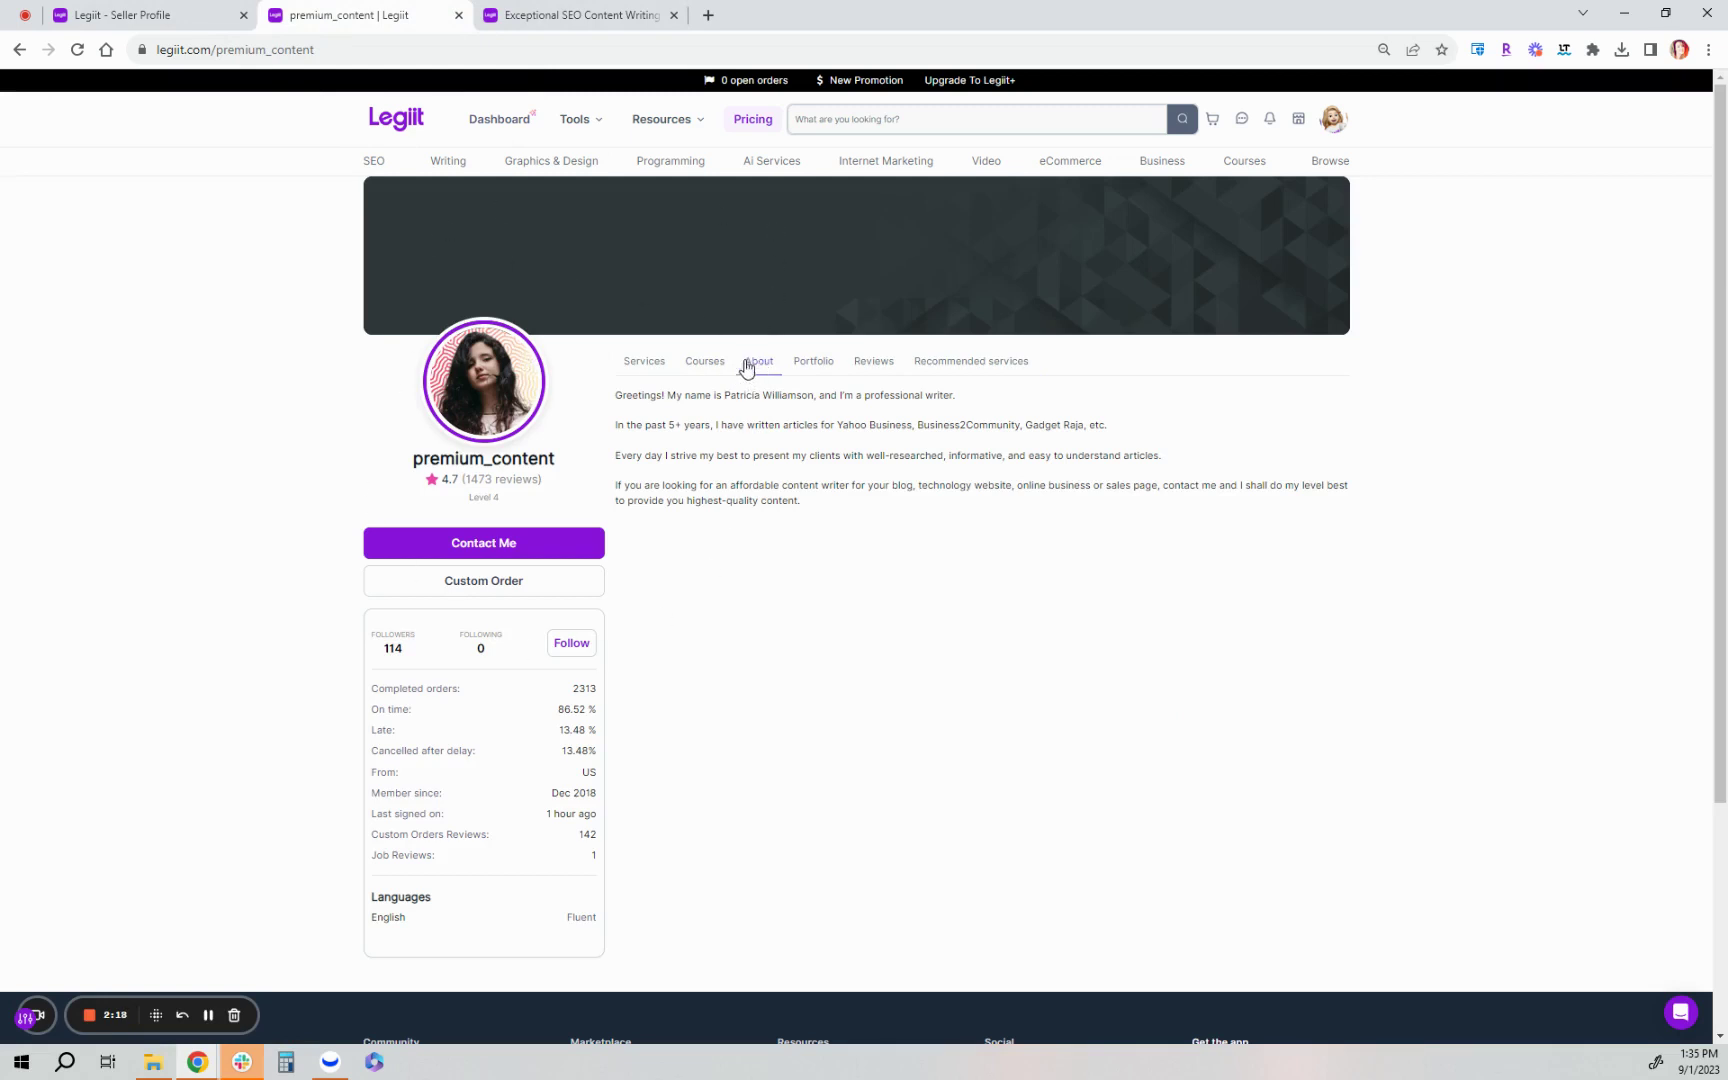
click(640, 15)
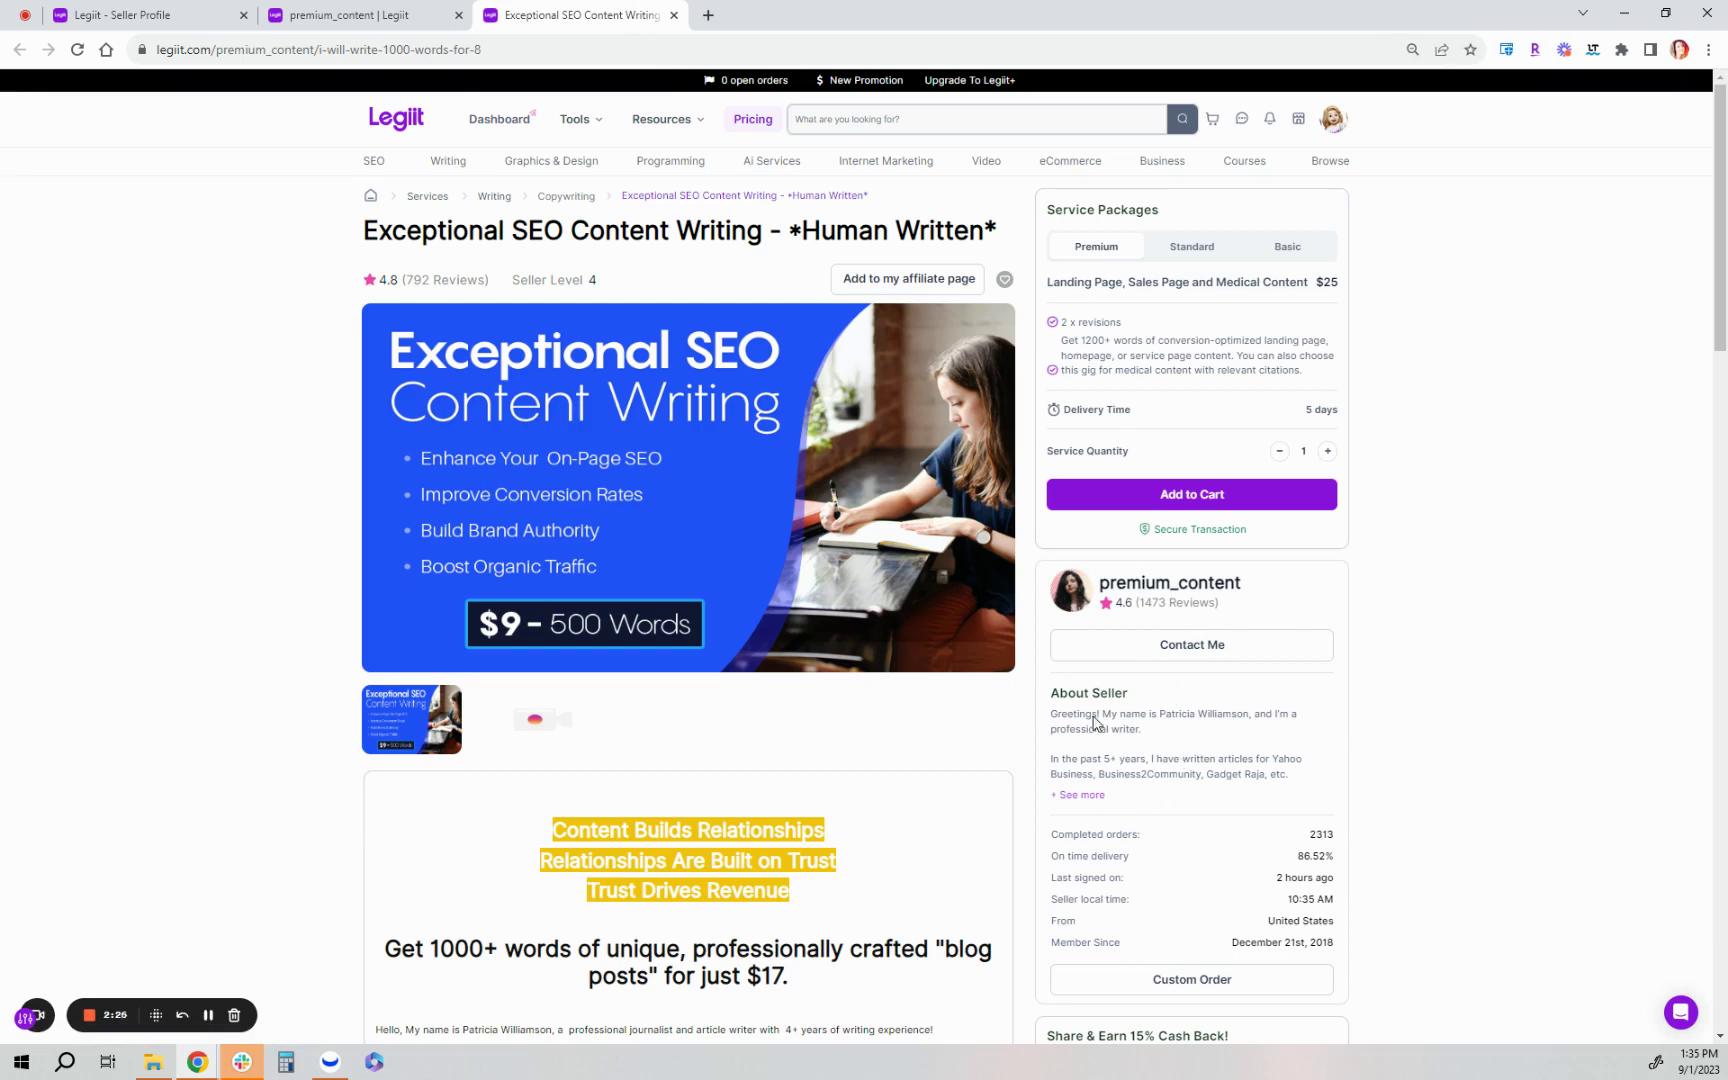
View premium_content's Recommended services tab, which lists no recommended services.
click(99, 8)
scroll(617, 540, down, 2)
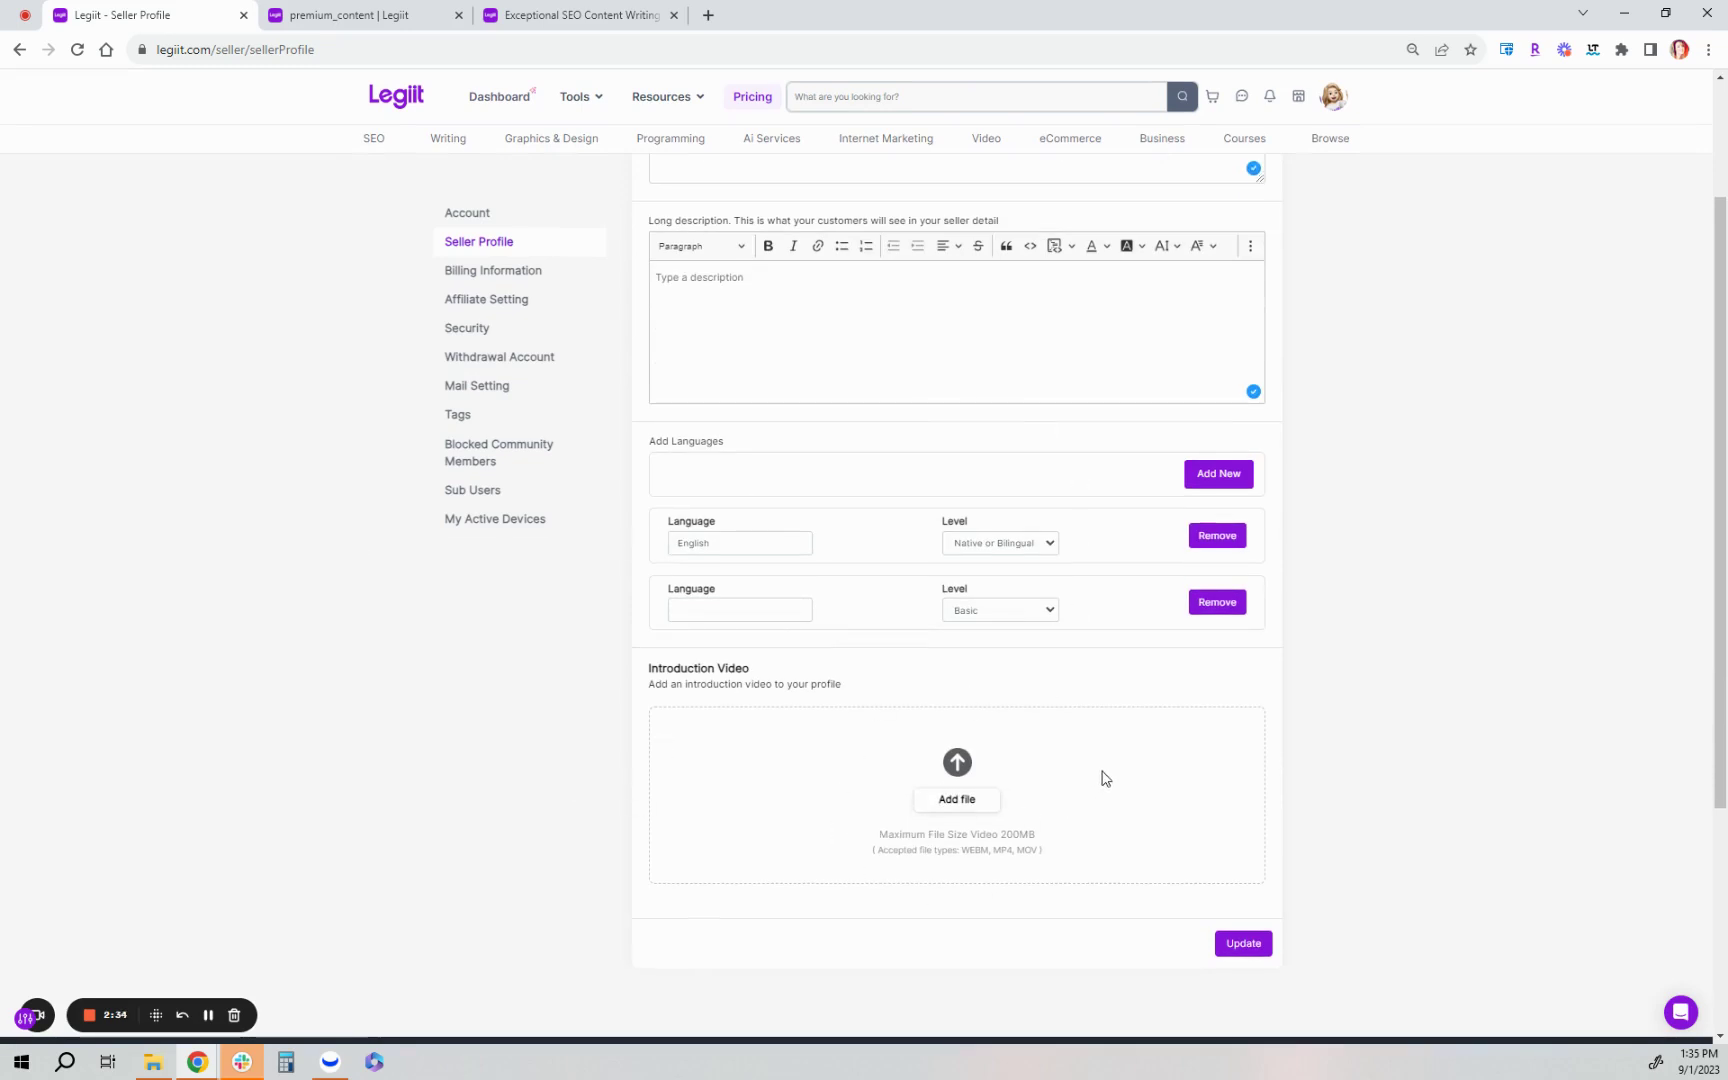
click(400, 15)
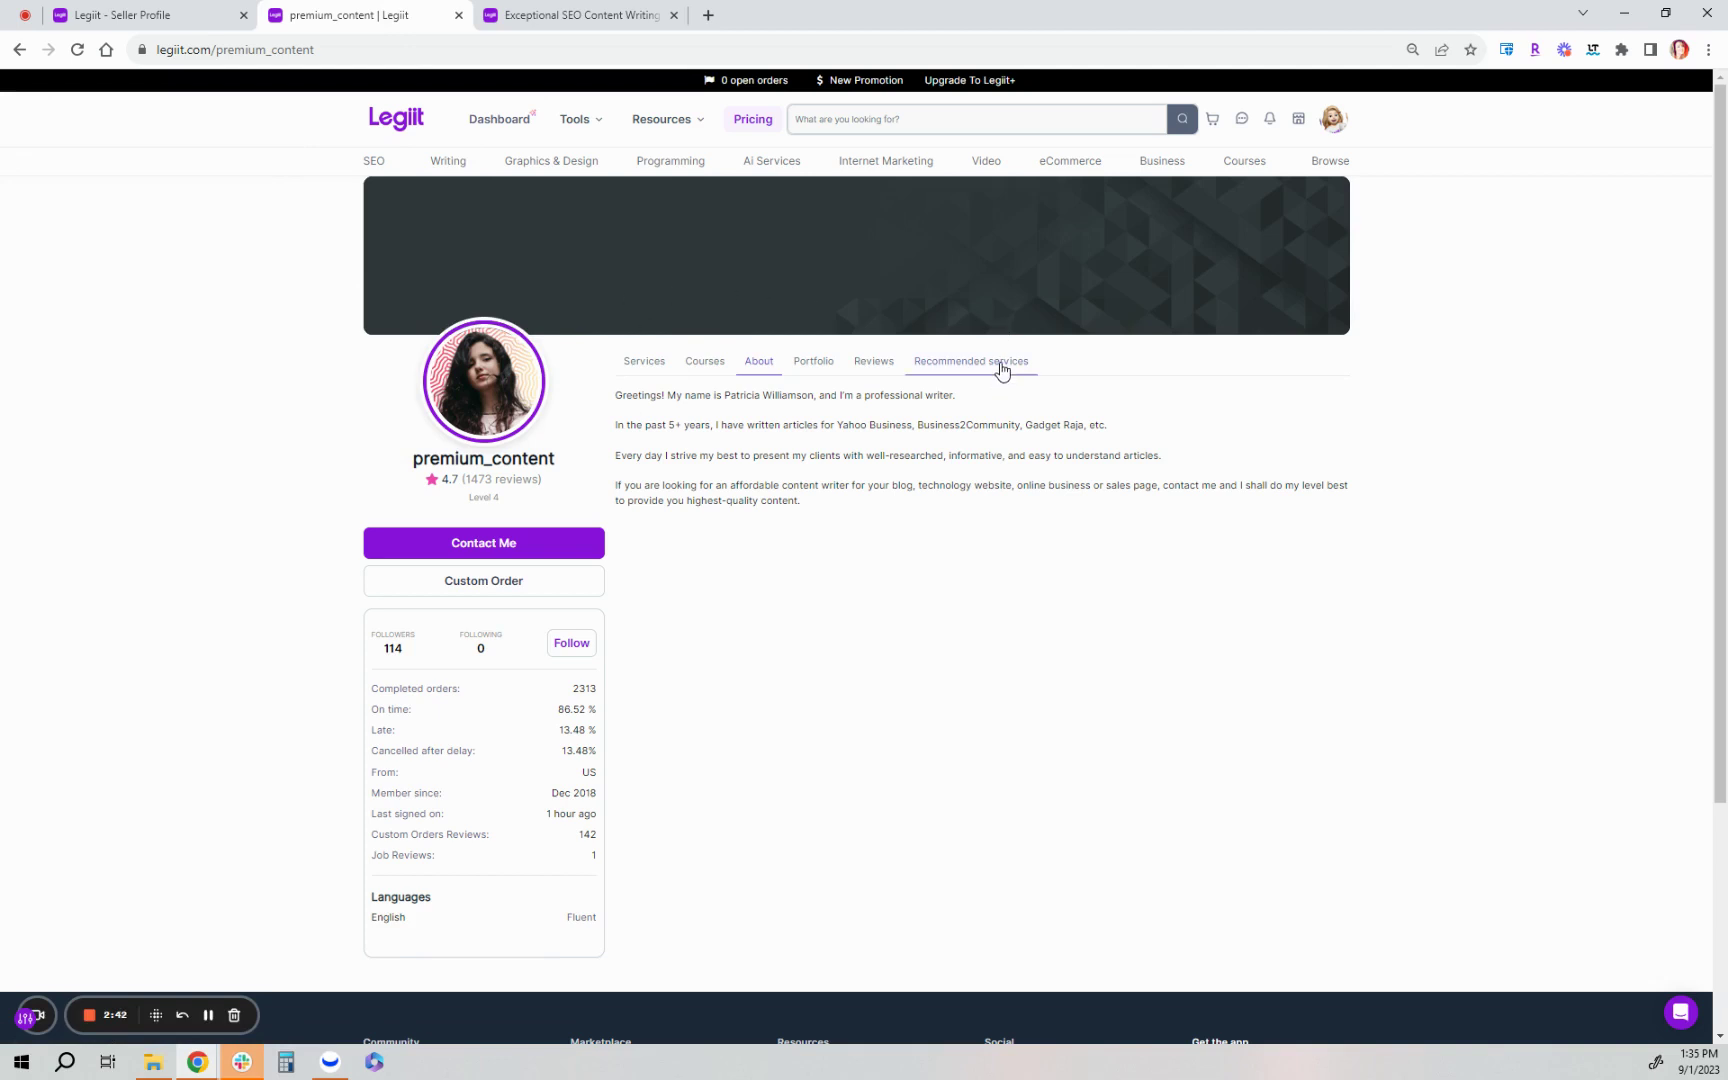
click(1002, 370)
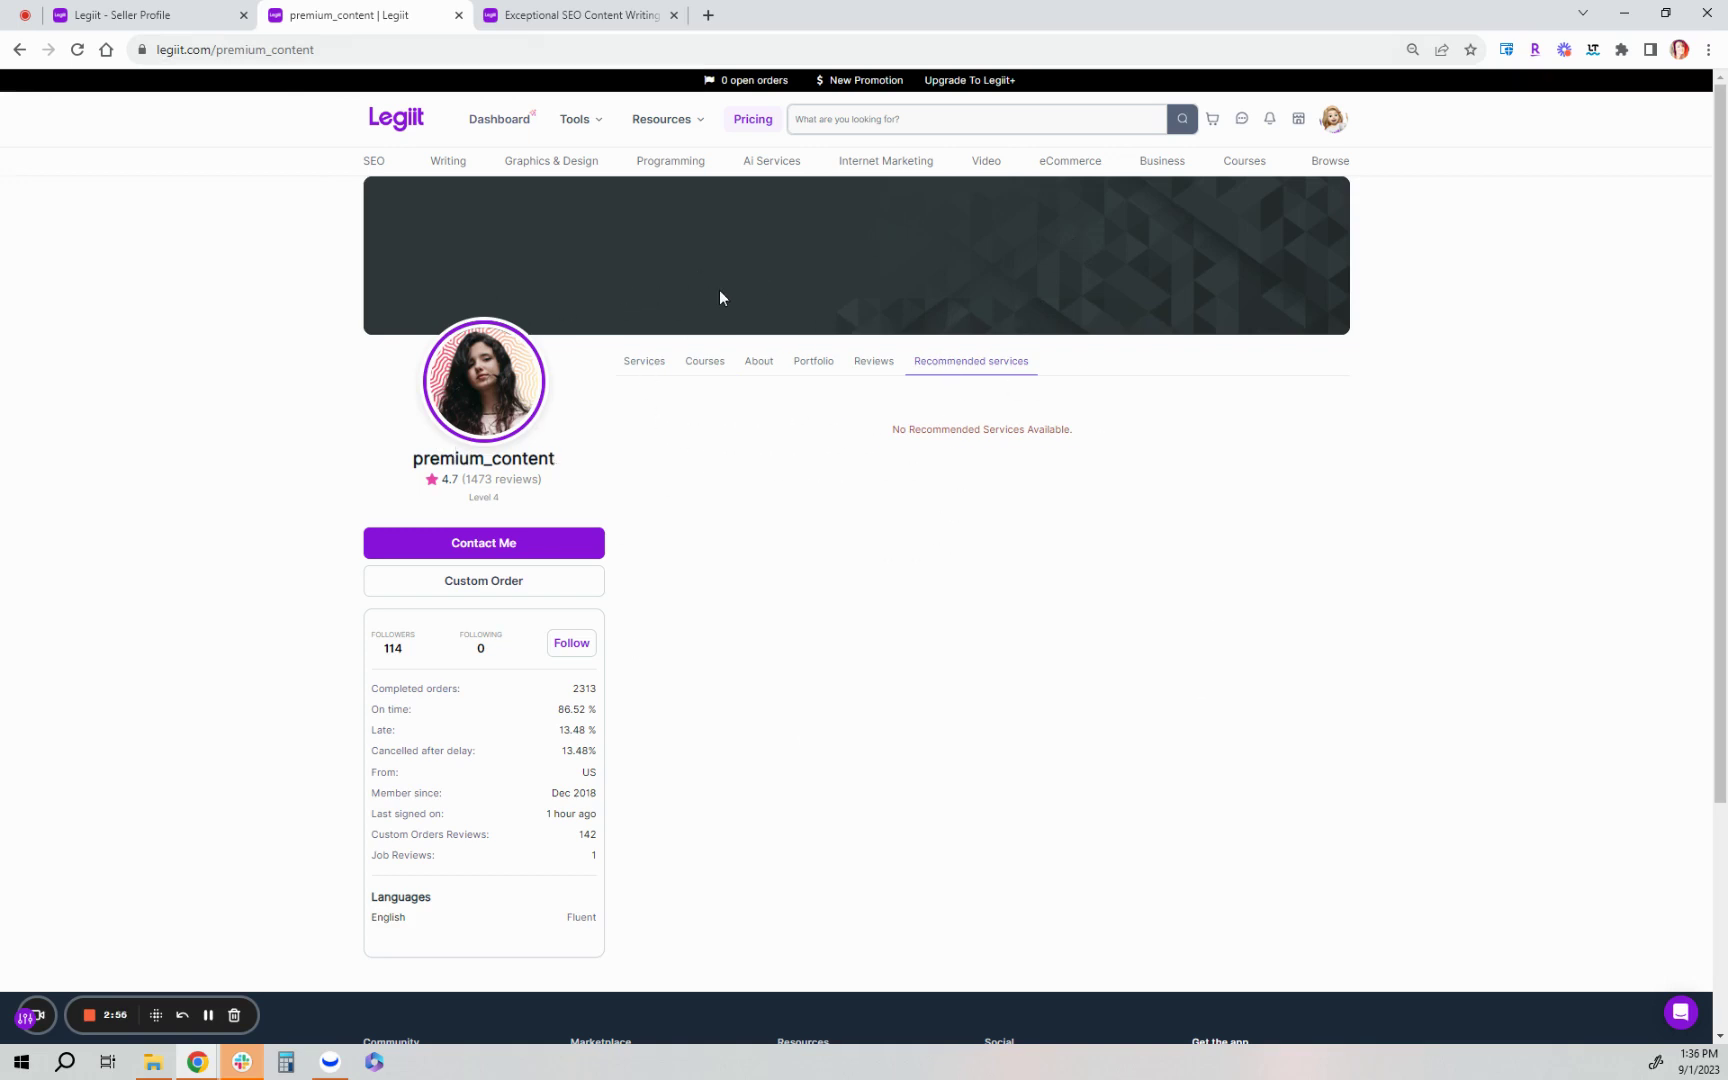
Go from the Seller Profile settings to the Withdrawal Account settings page.
click(116, 14)
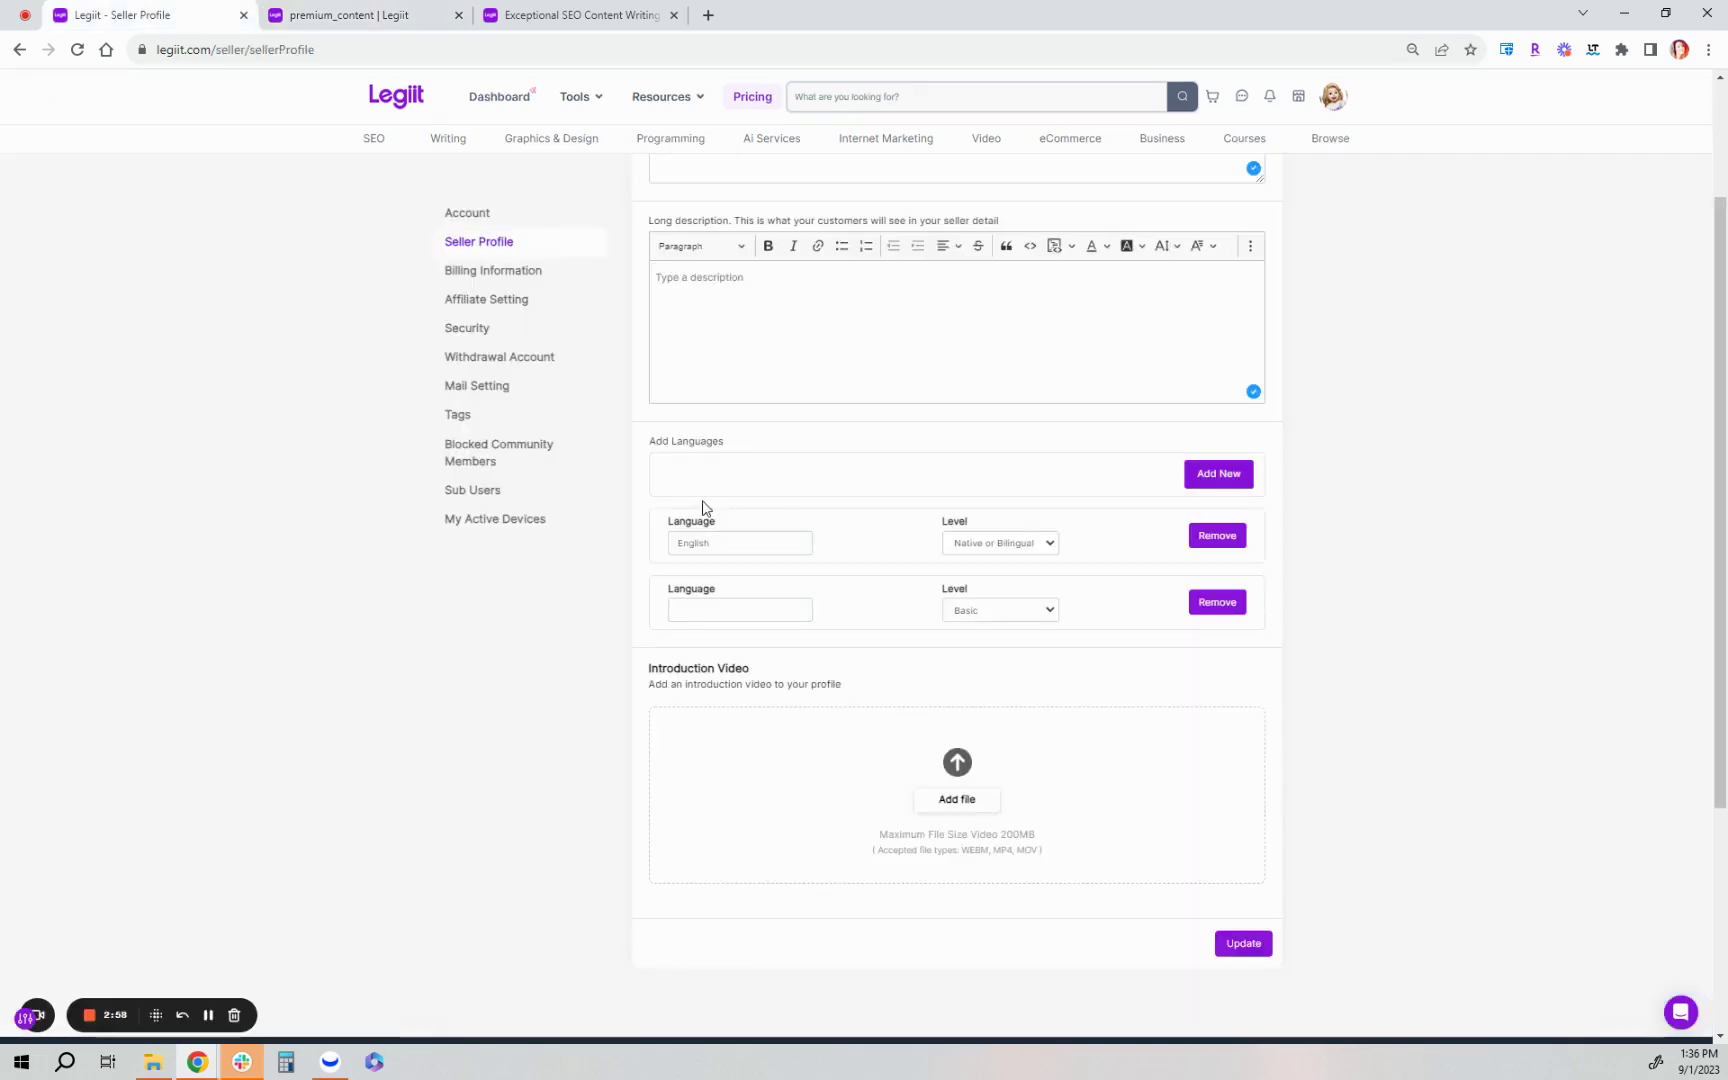
scroll(412, 471, up, 2)
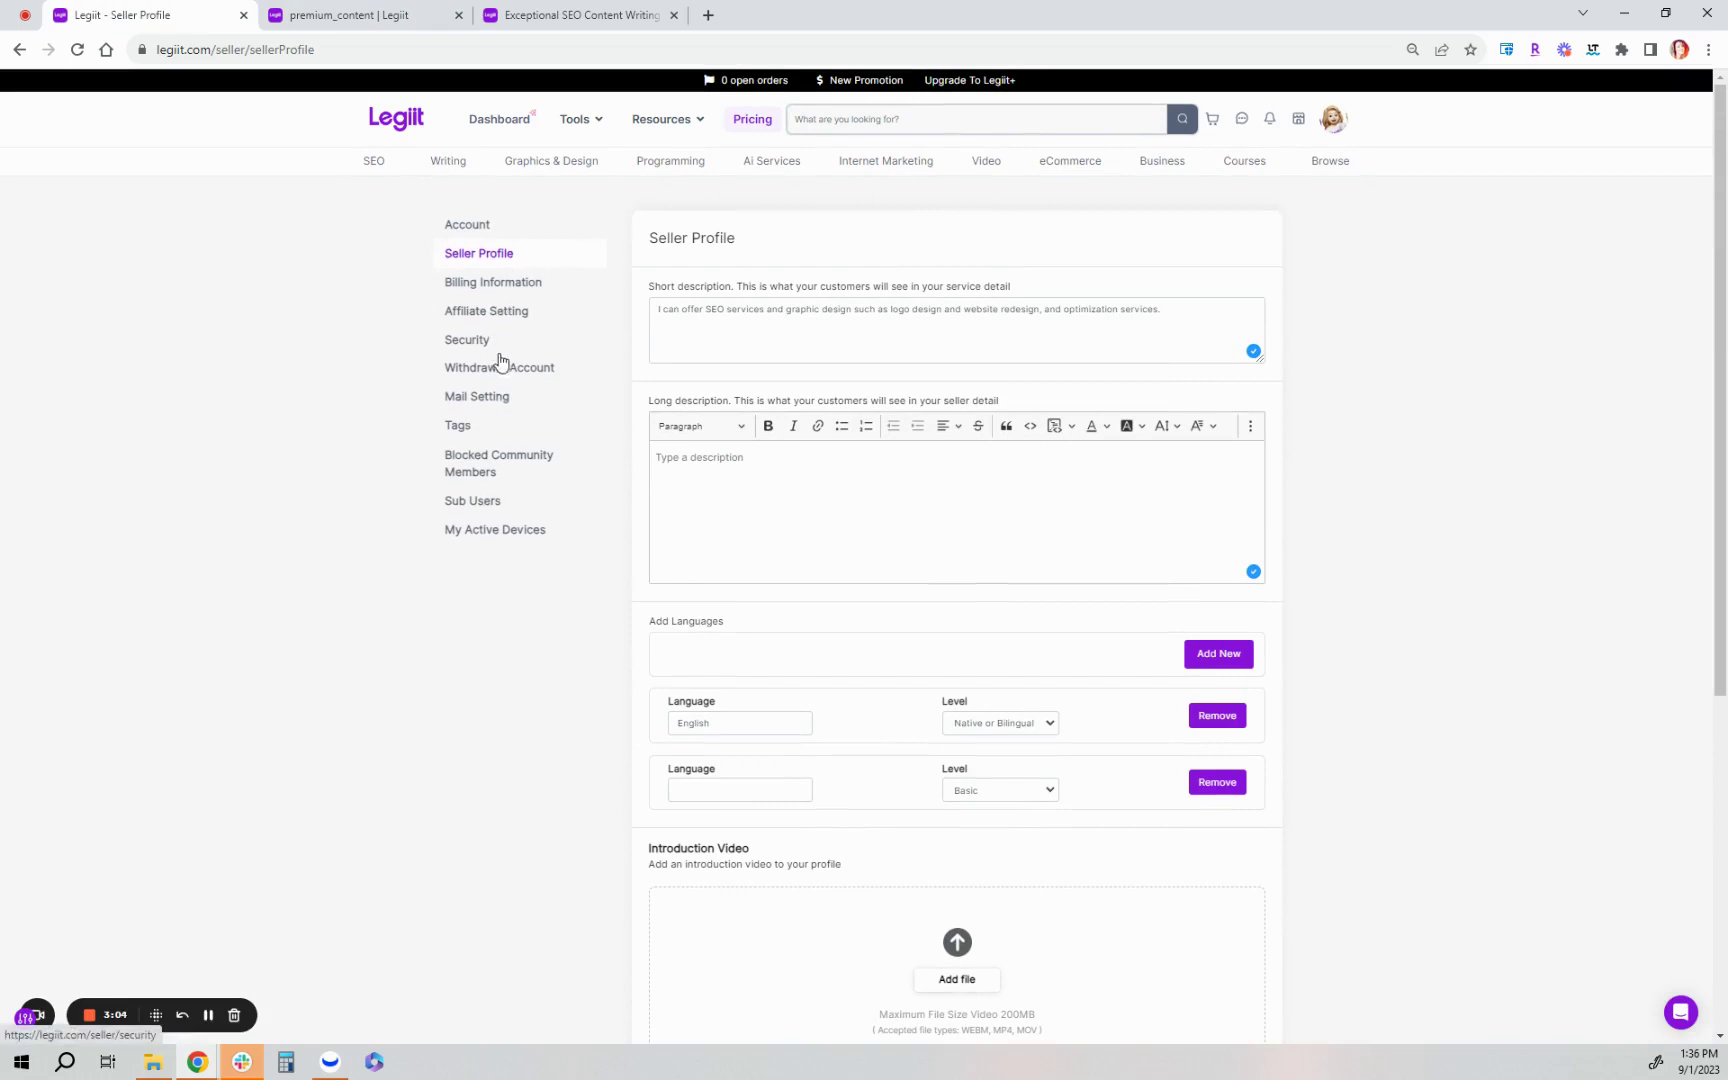
click(466, 370)
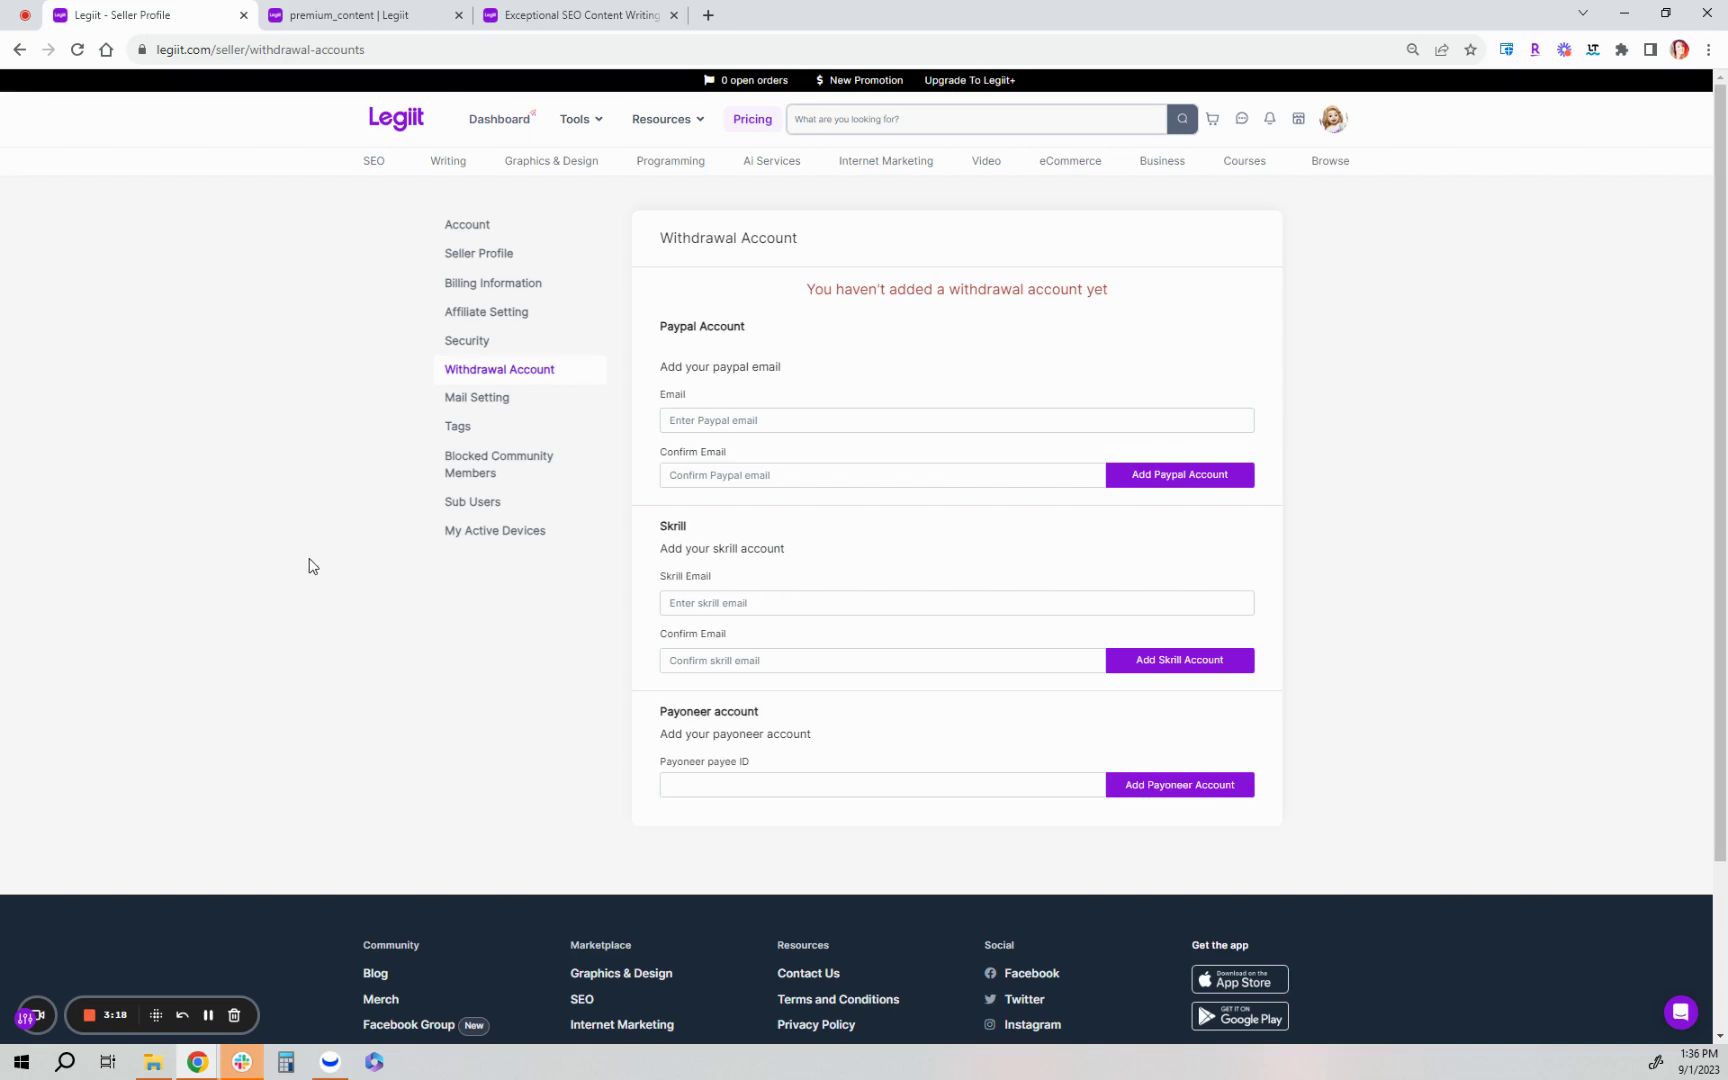
Open Affiliate Setting and highlight the full personalized affiliate link.
click(495, 318)
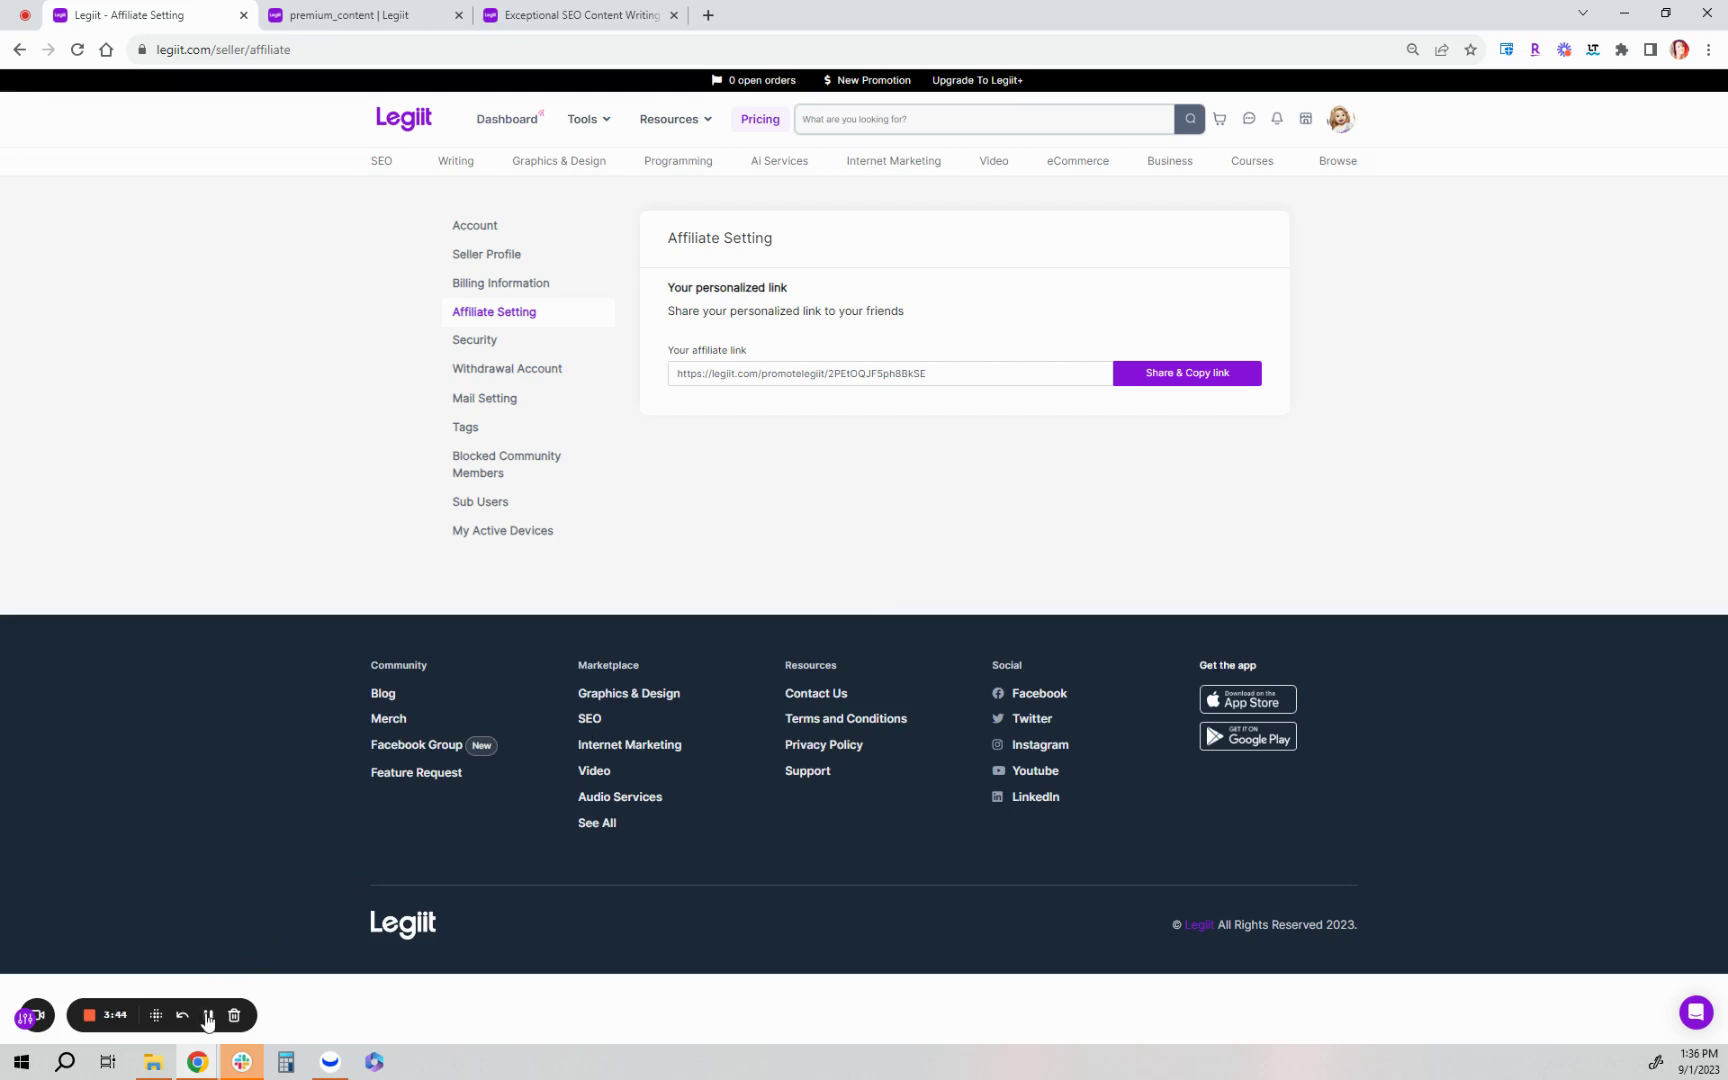
click(208, 1015)
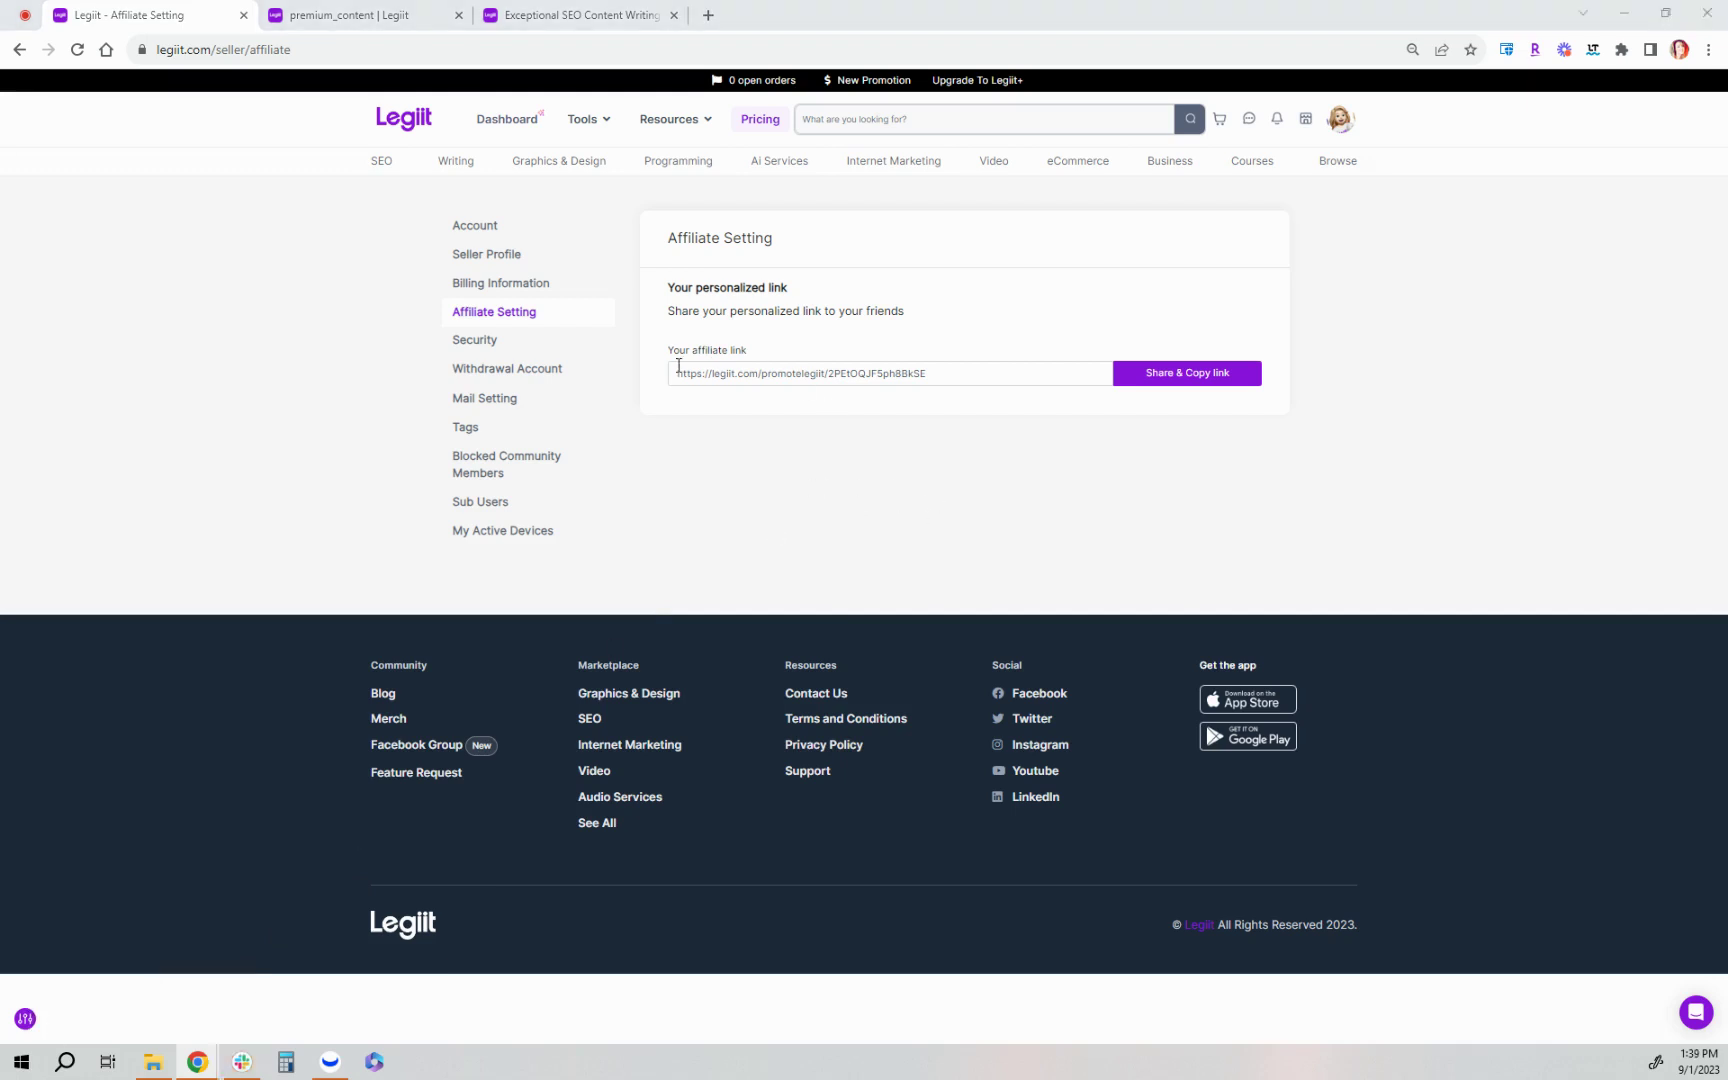
triple_click(759, 373)
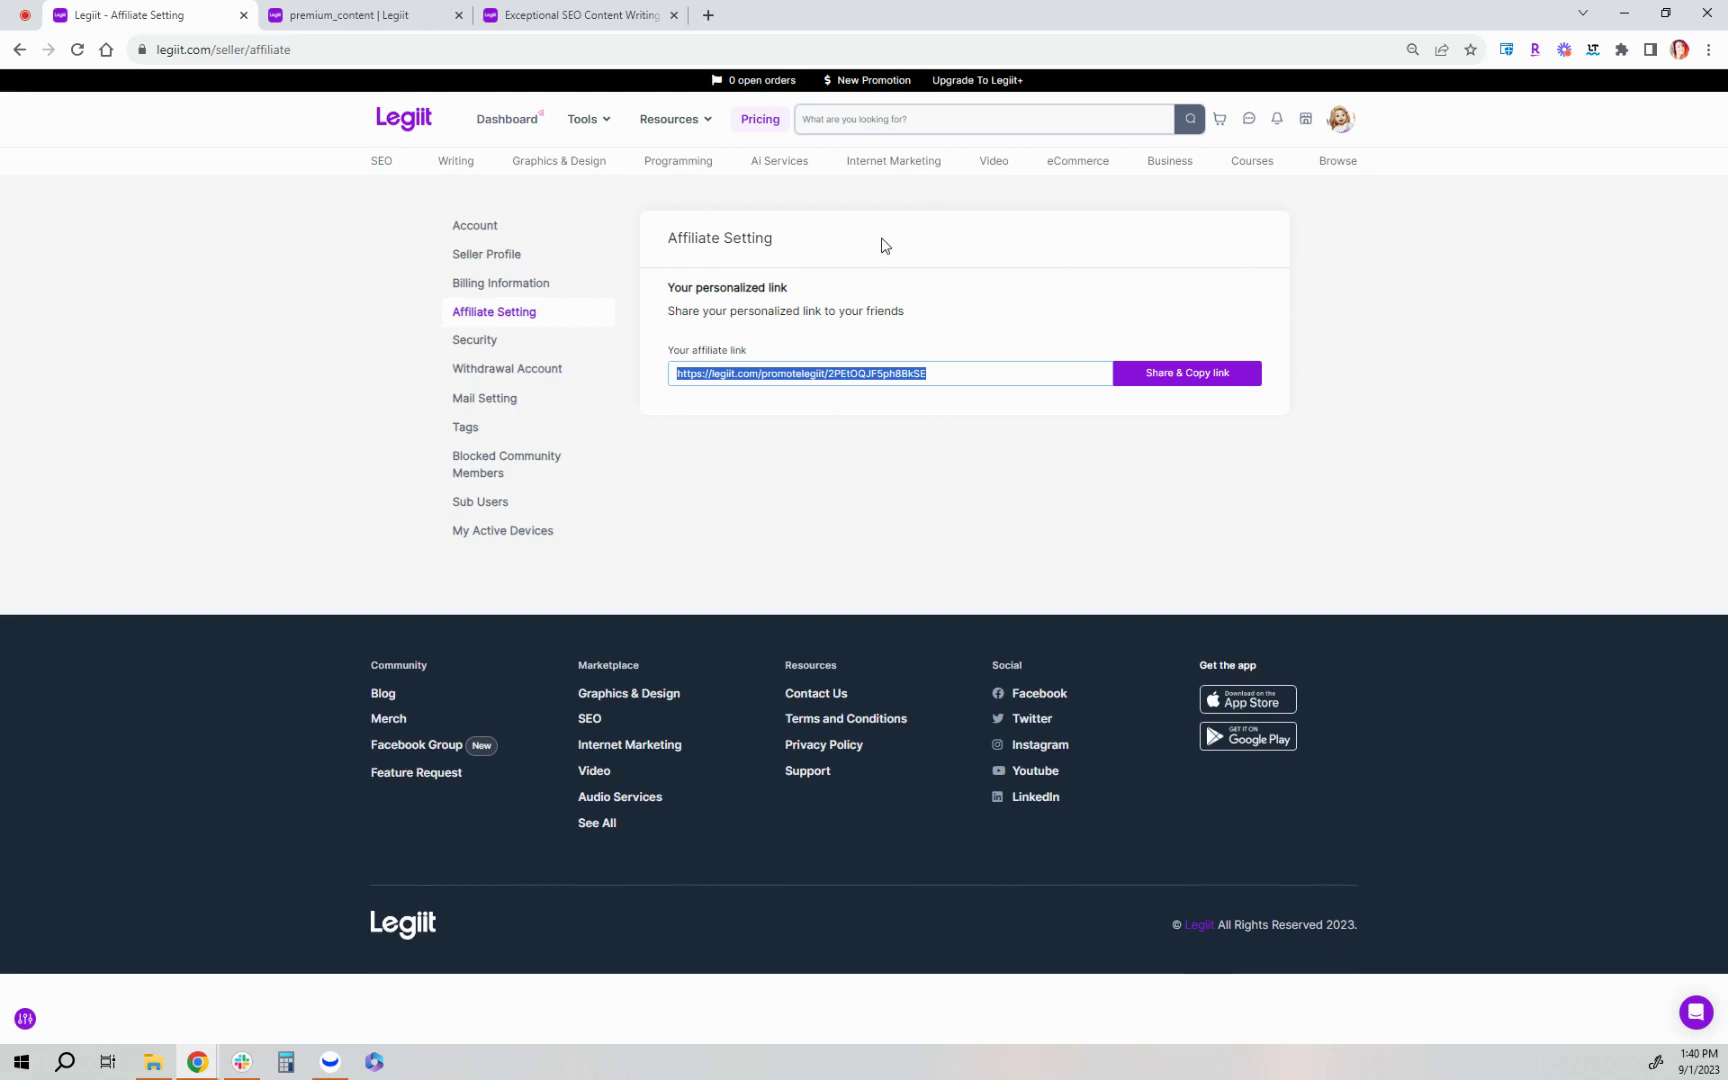
Open your own public profile and show its empty Recommended services tab.
click(1345, 121)
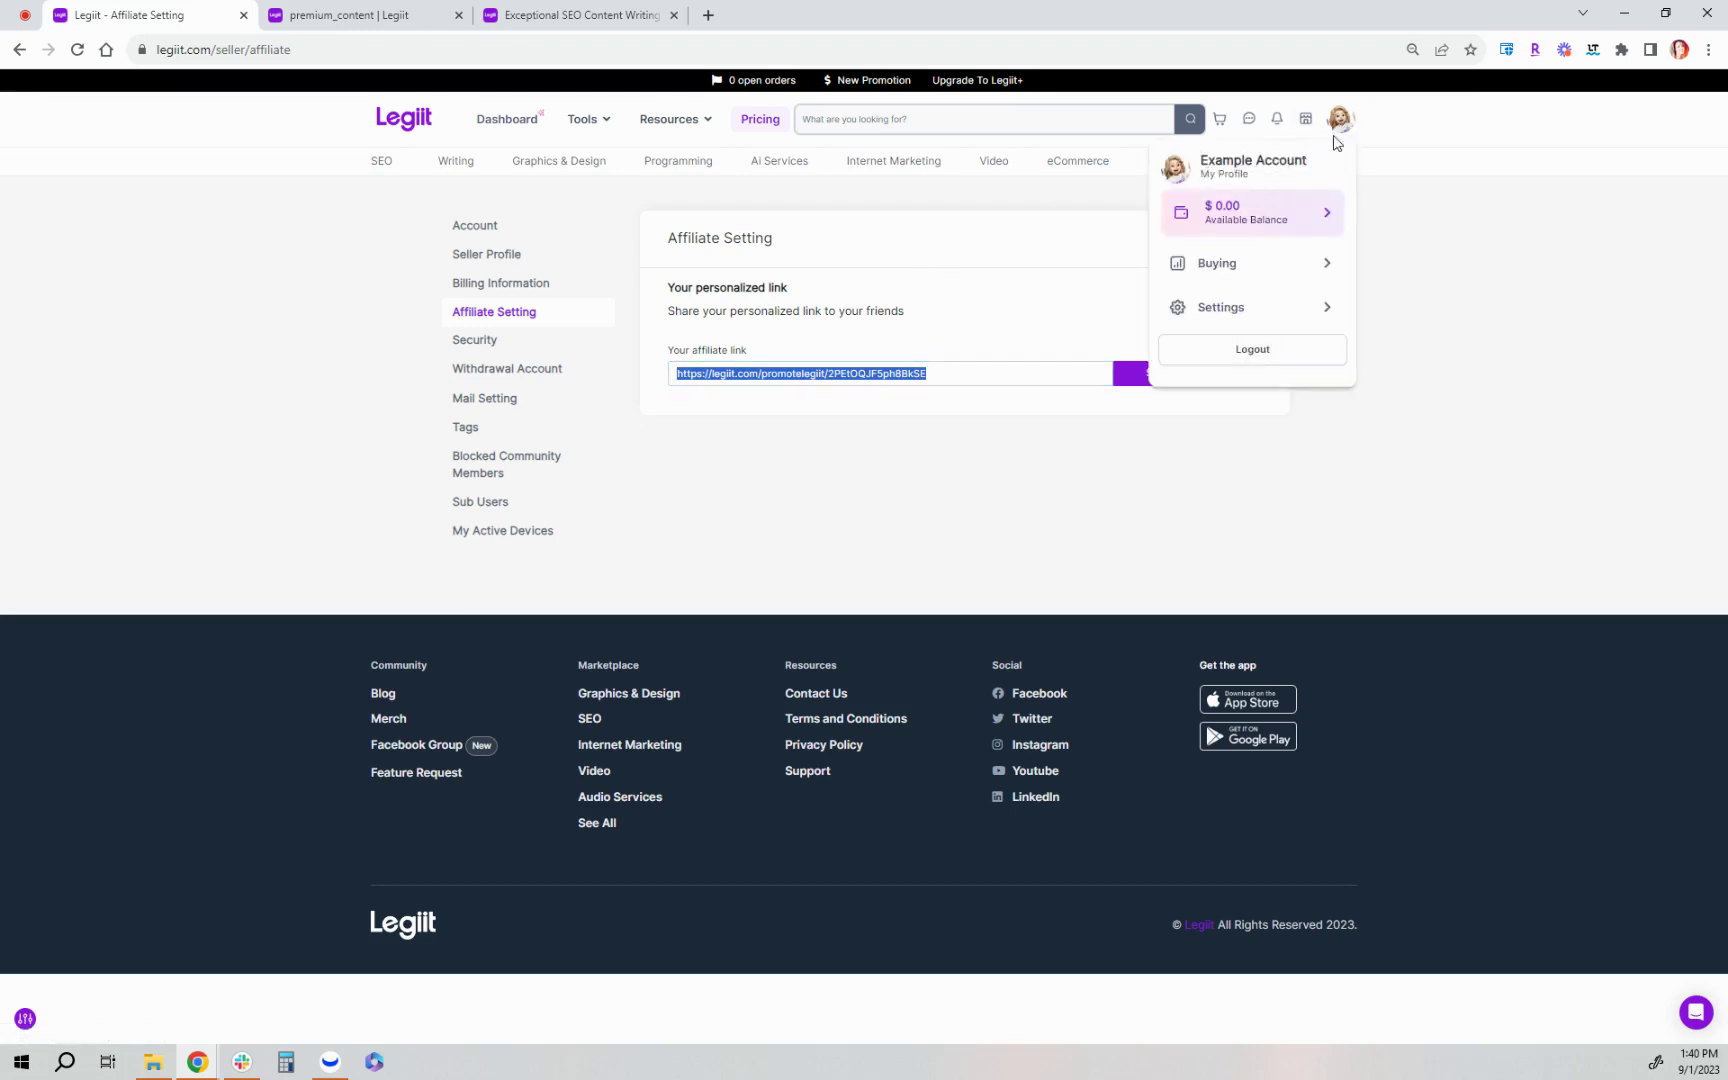
click(1244, 168)
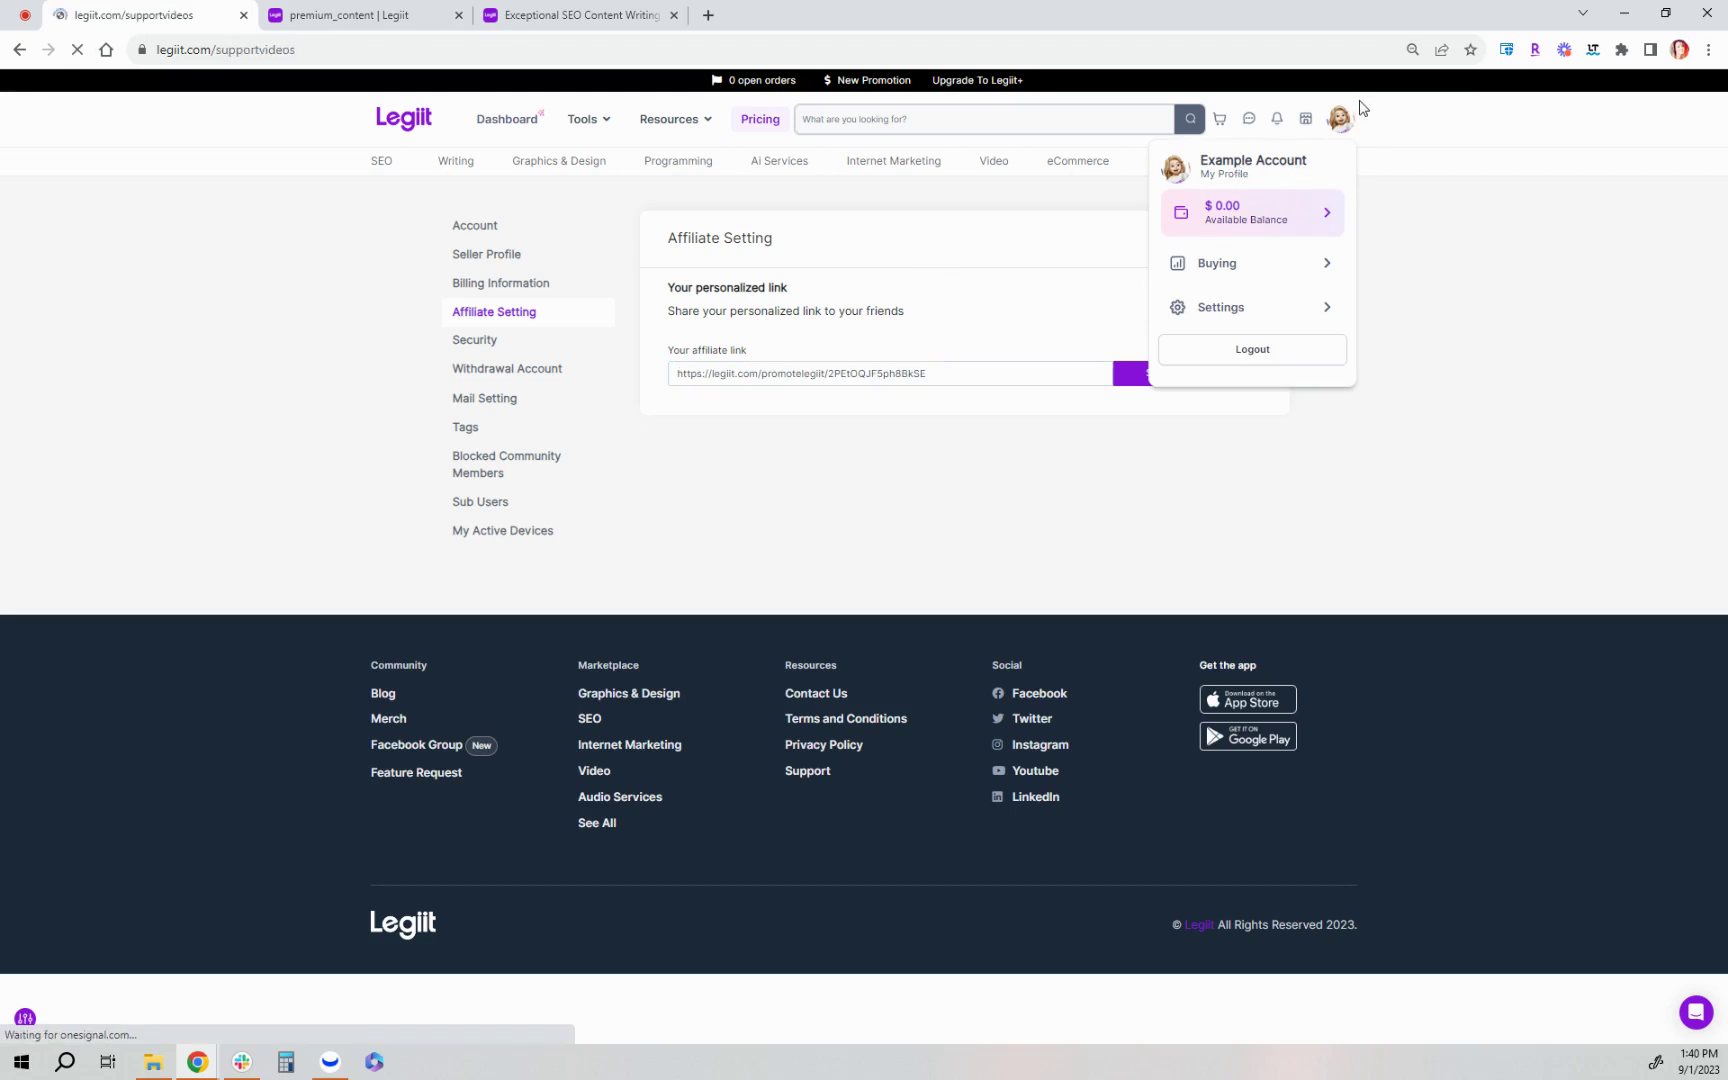
click(1333, 119)
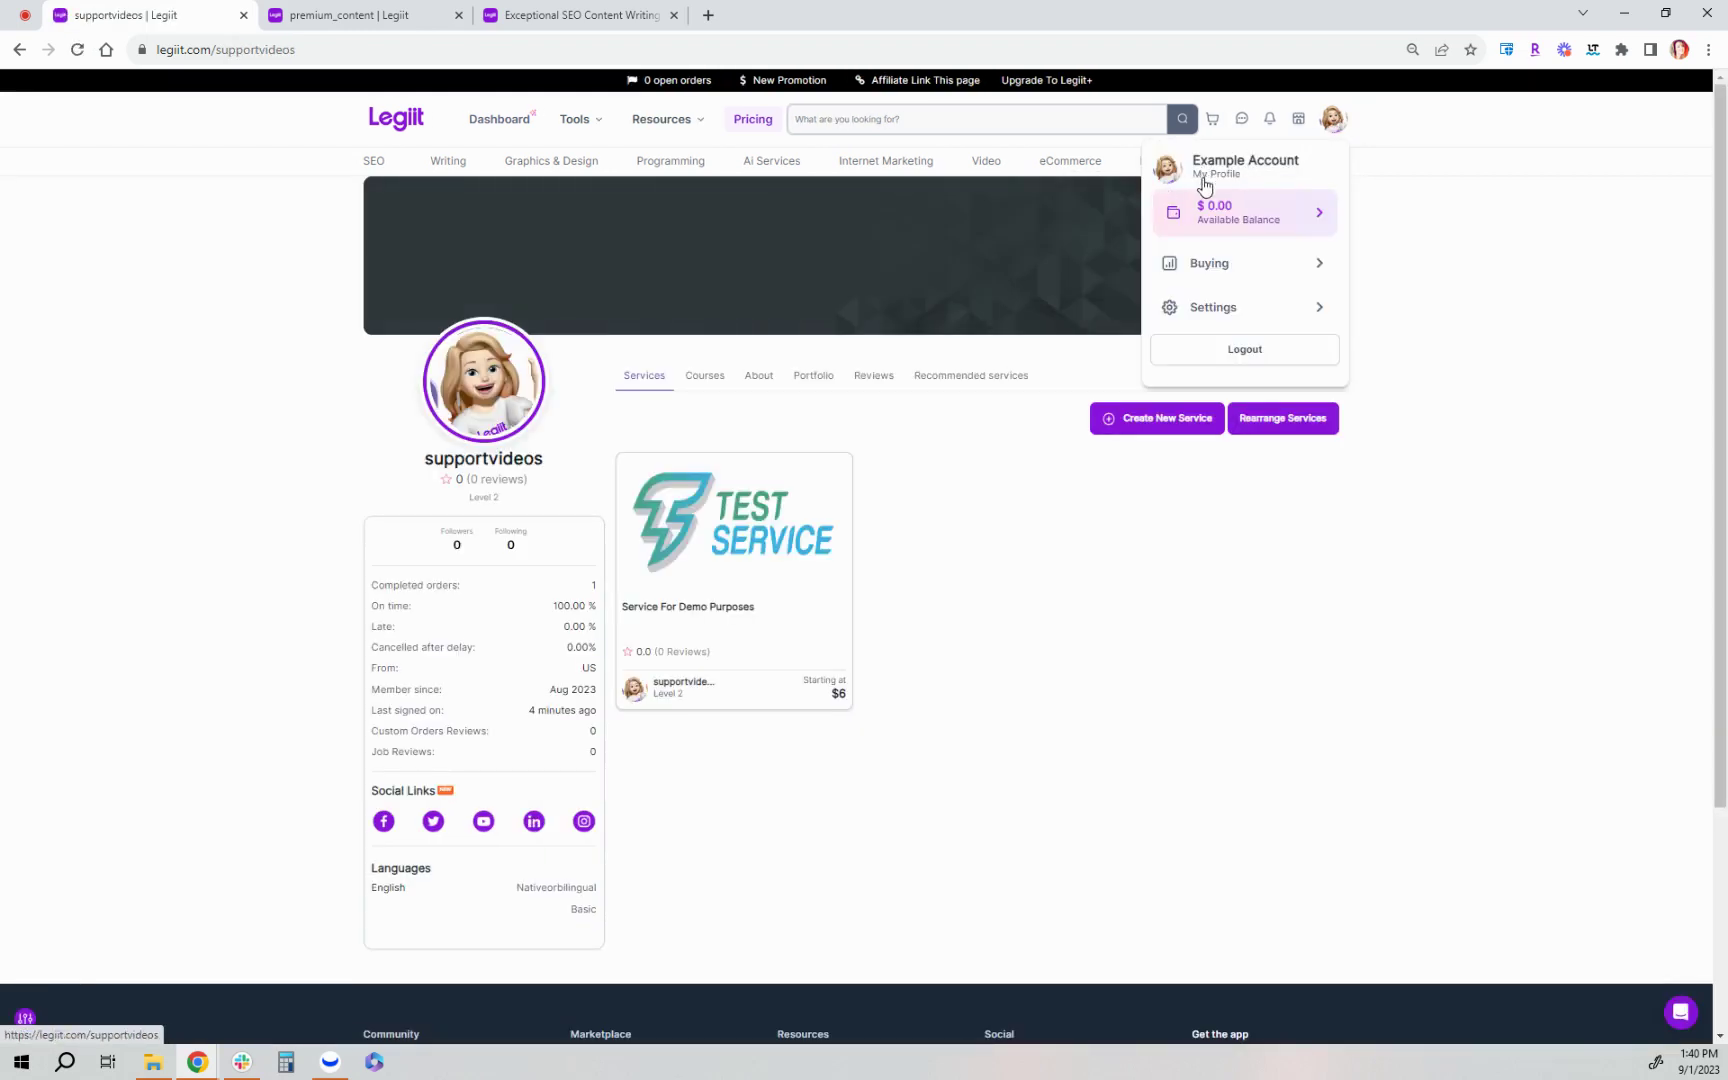
click(1022, 513)
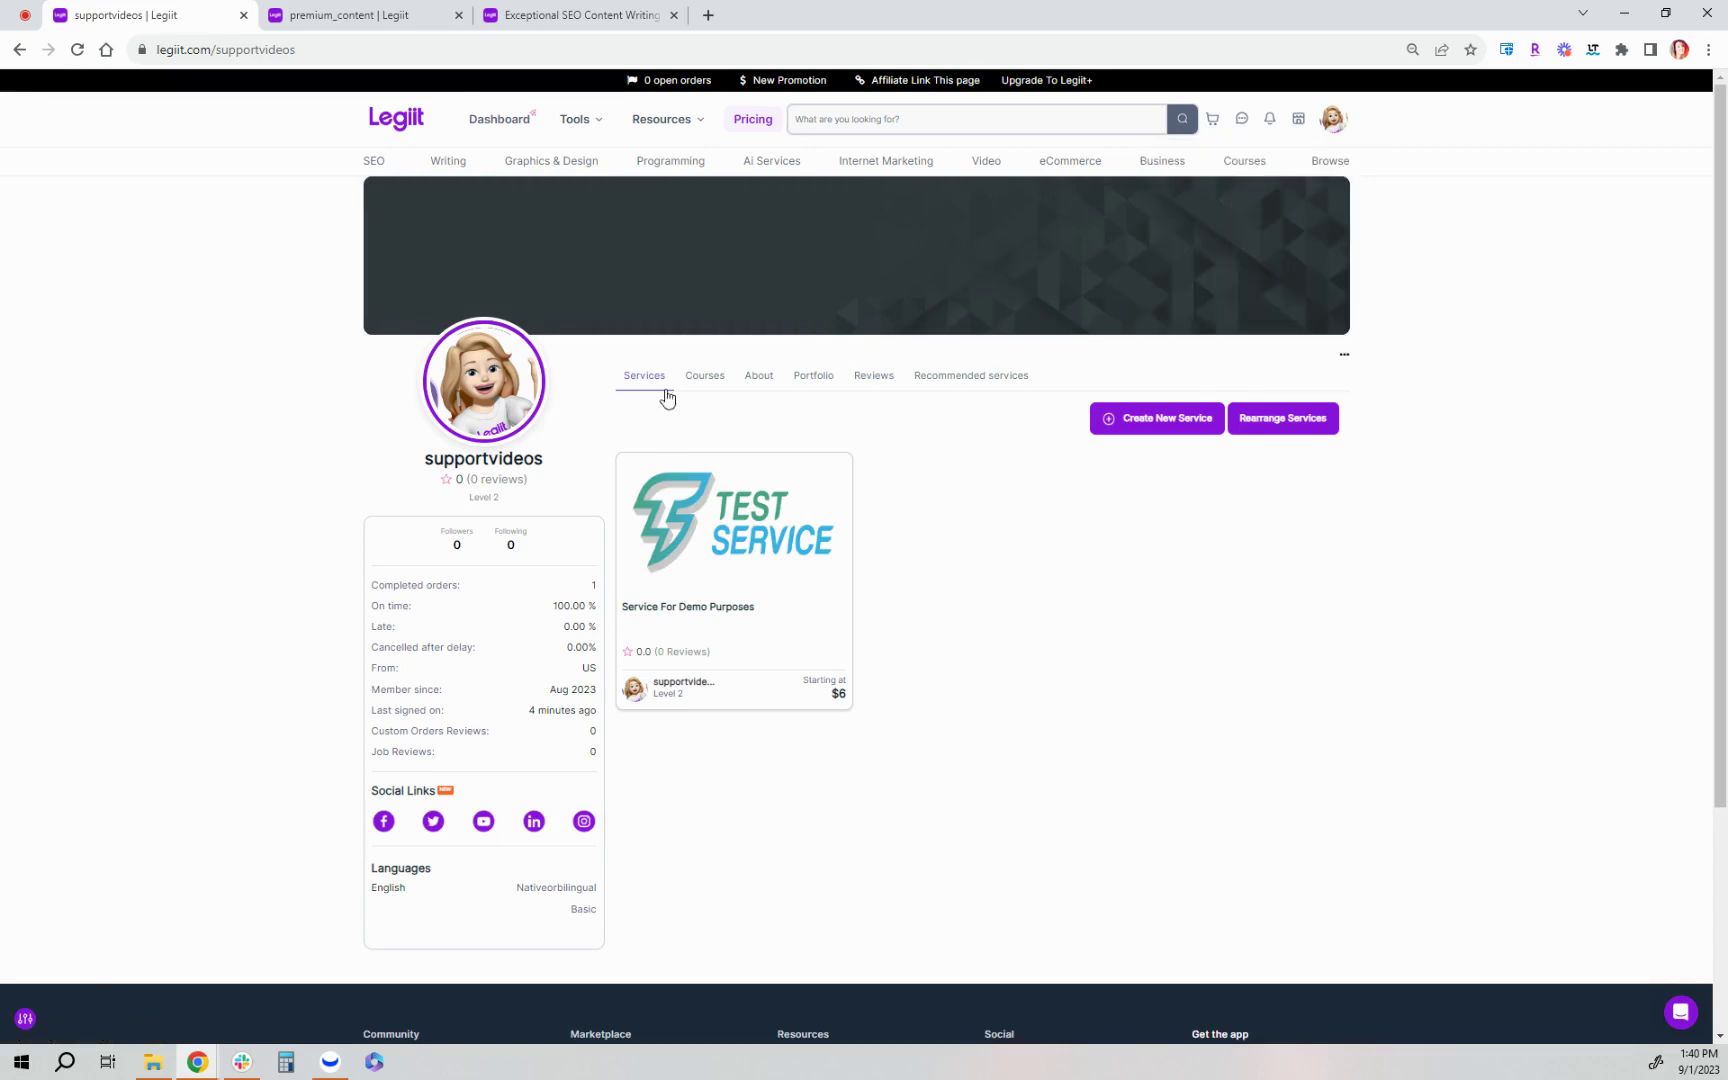
click(951, 378)
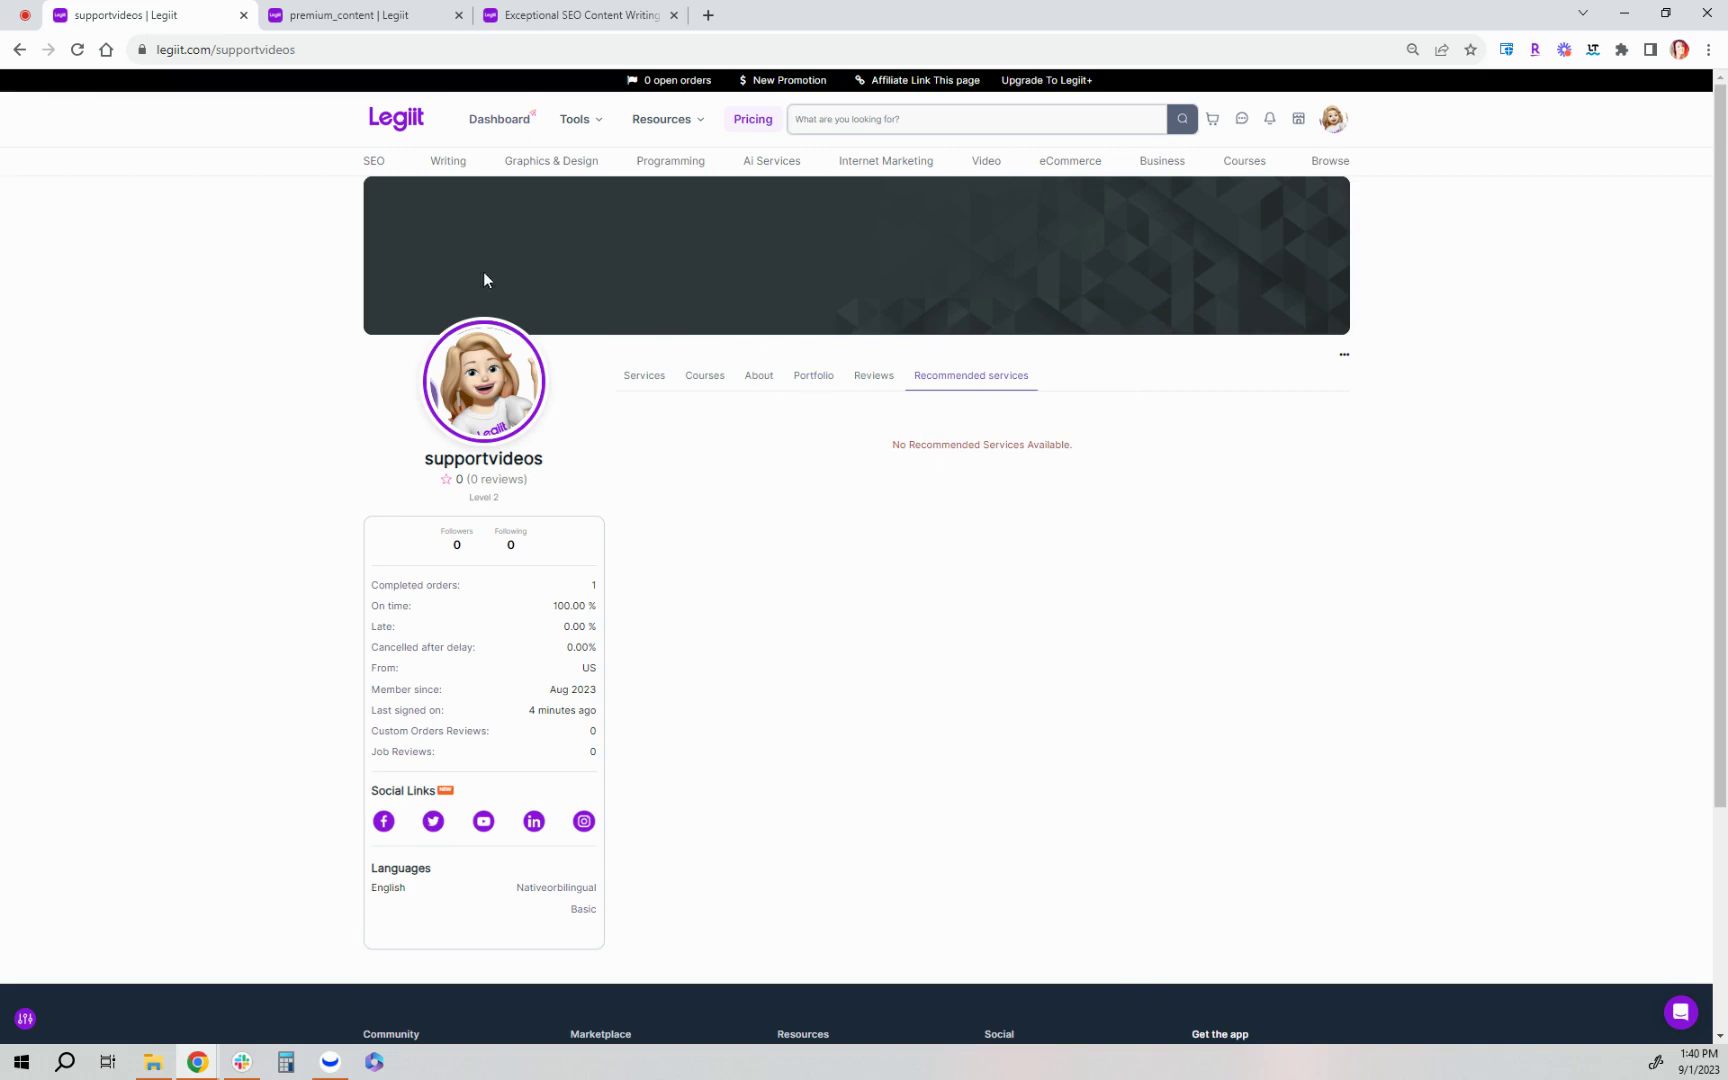
Add Exceptional SEO Content Writing to your affiliate page.
click(400, 15)
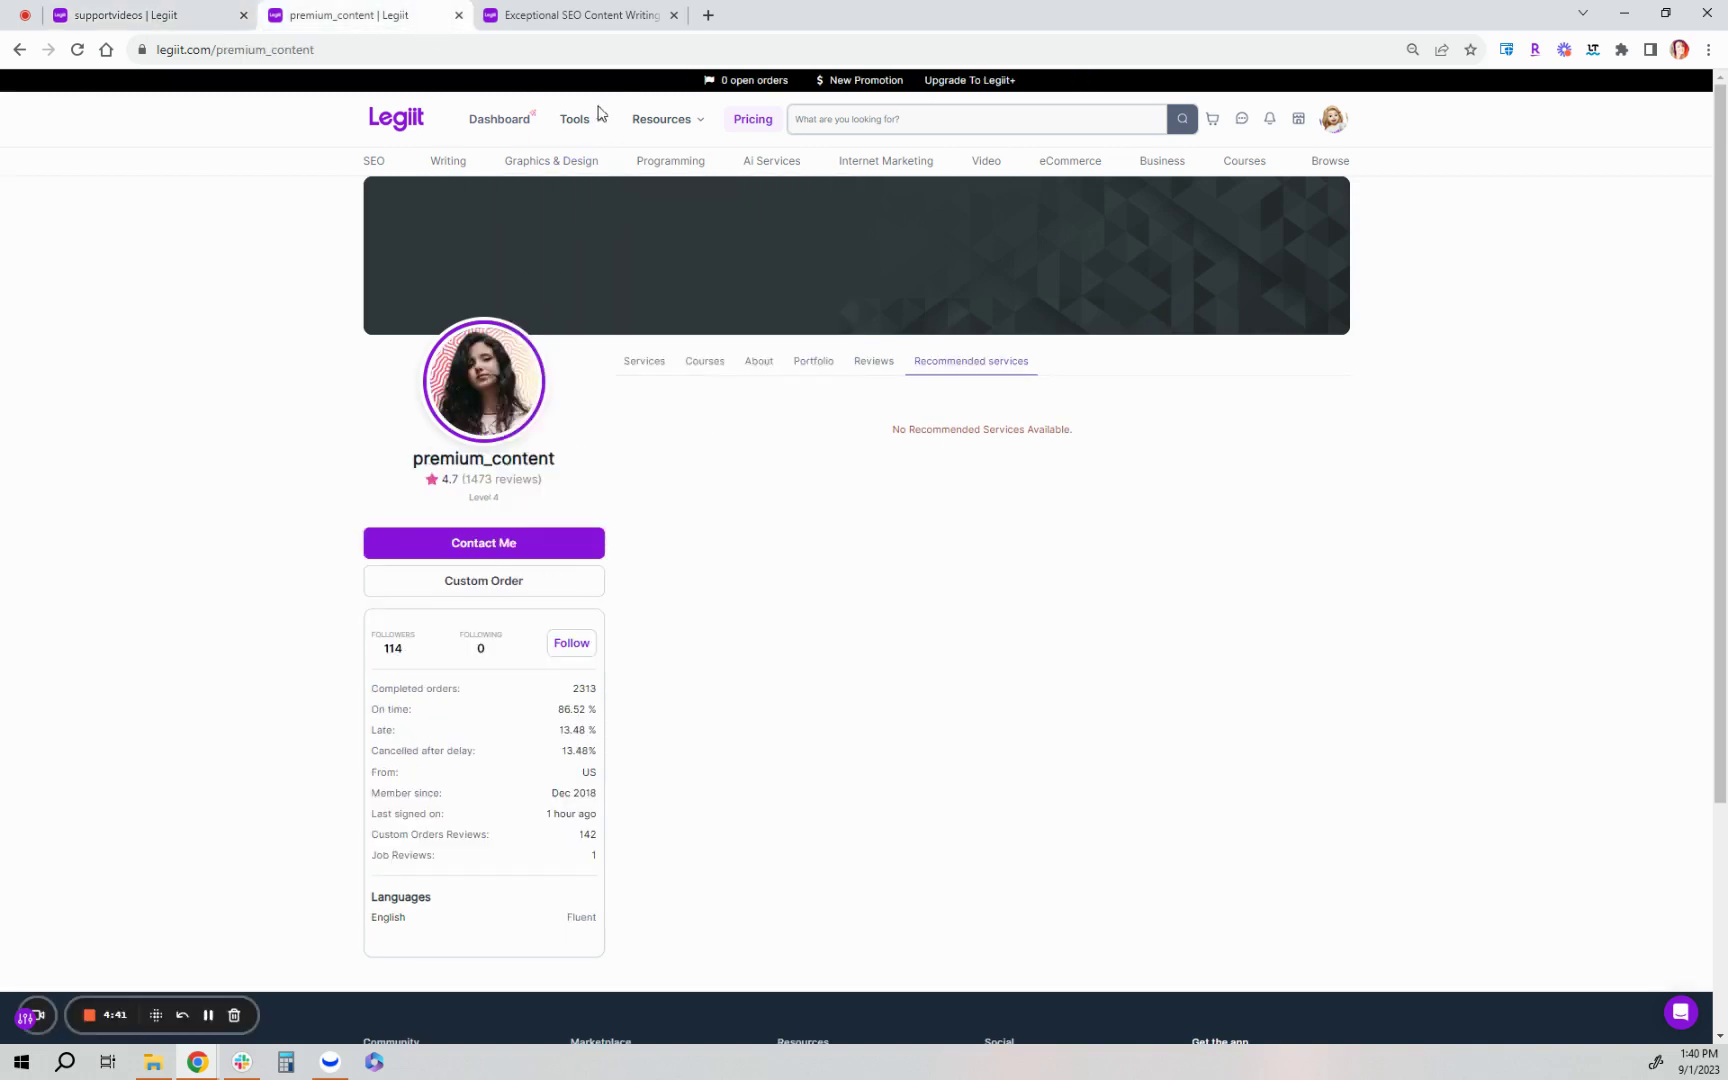
click(590, 15)
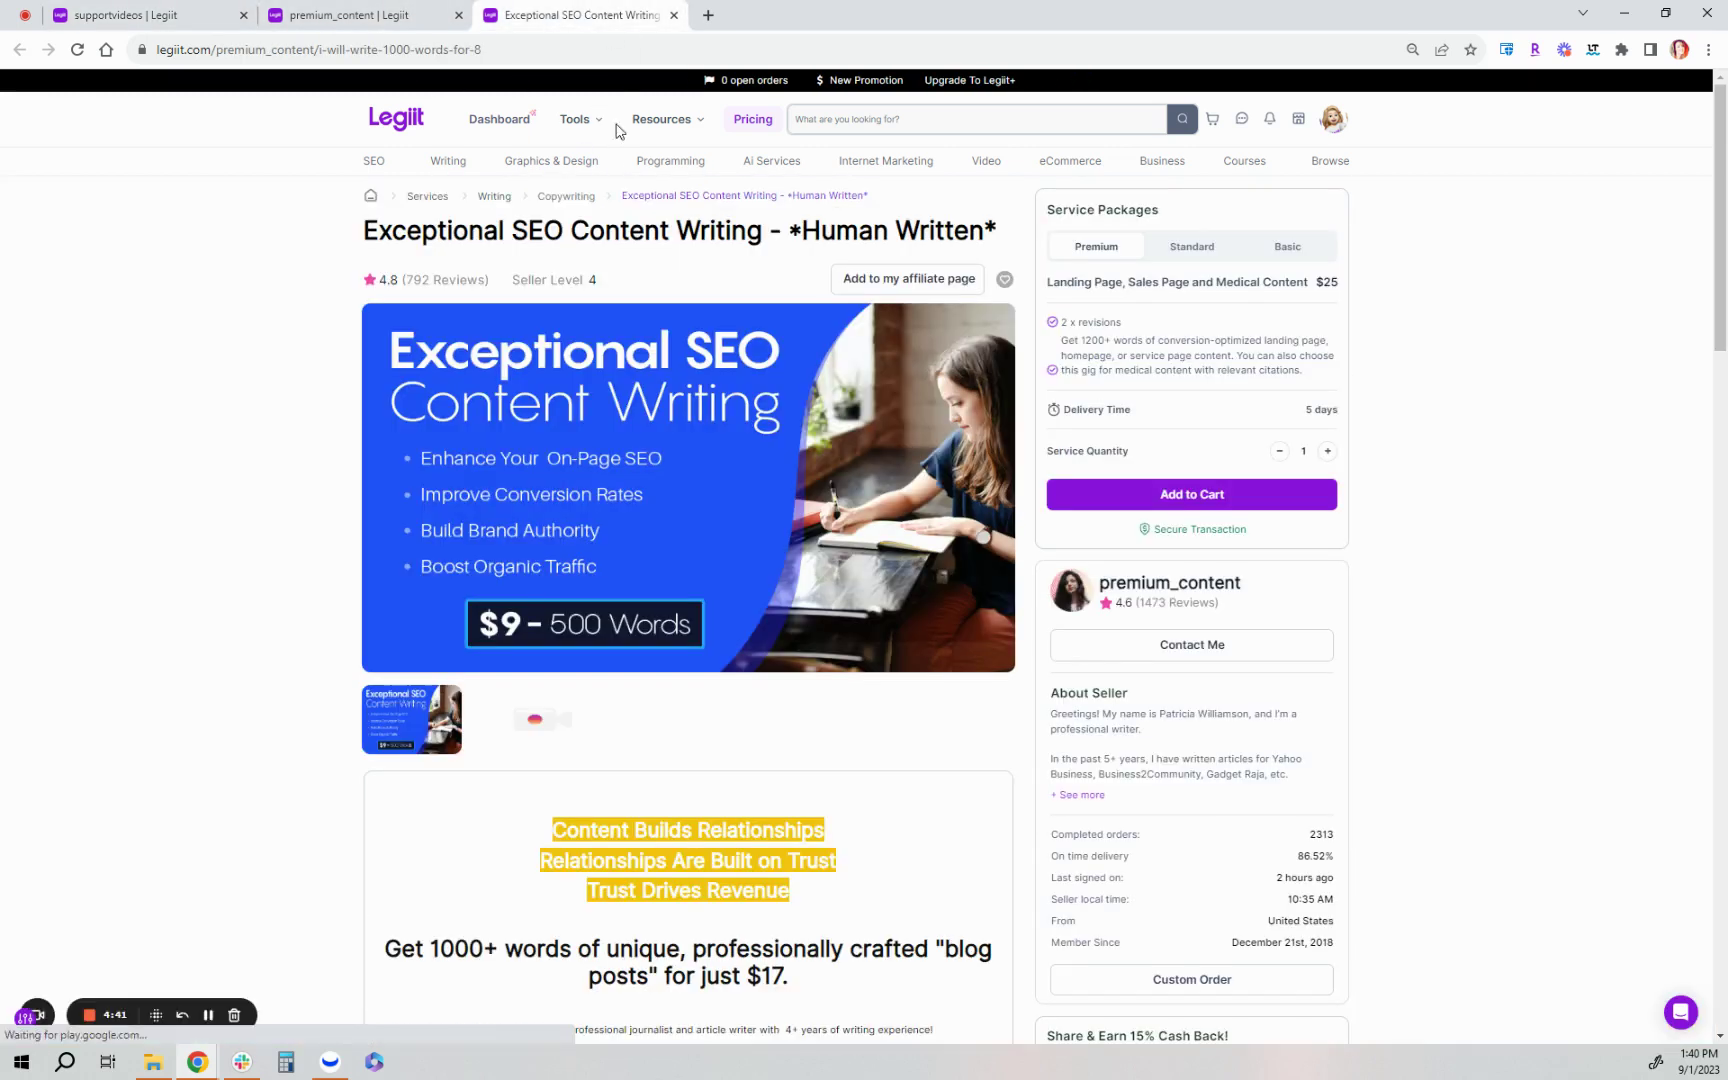
click(893, 288)
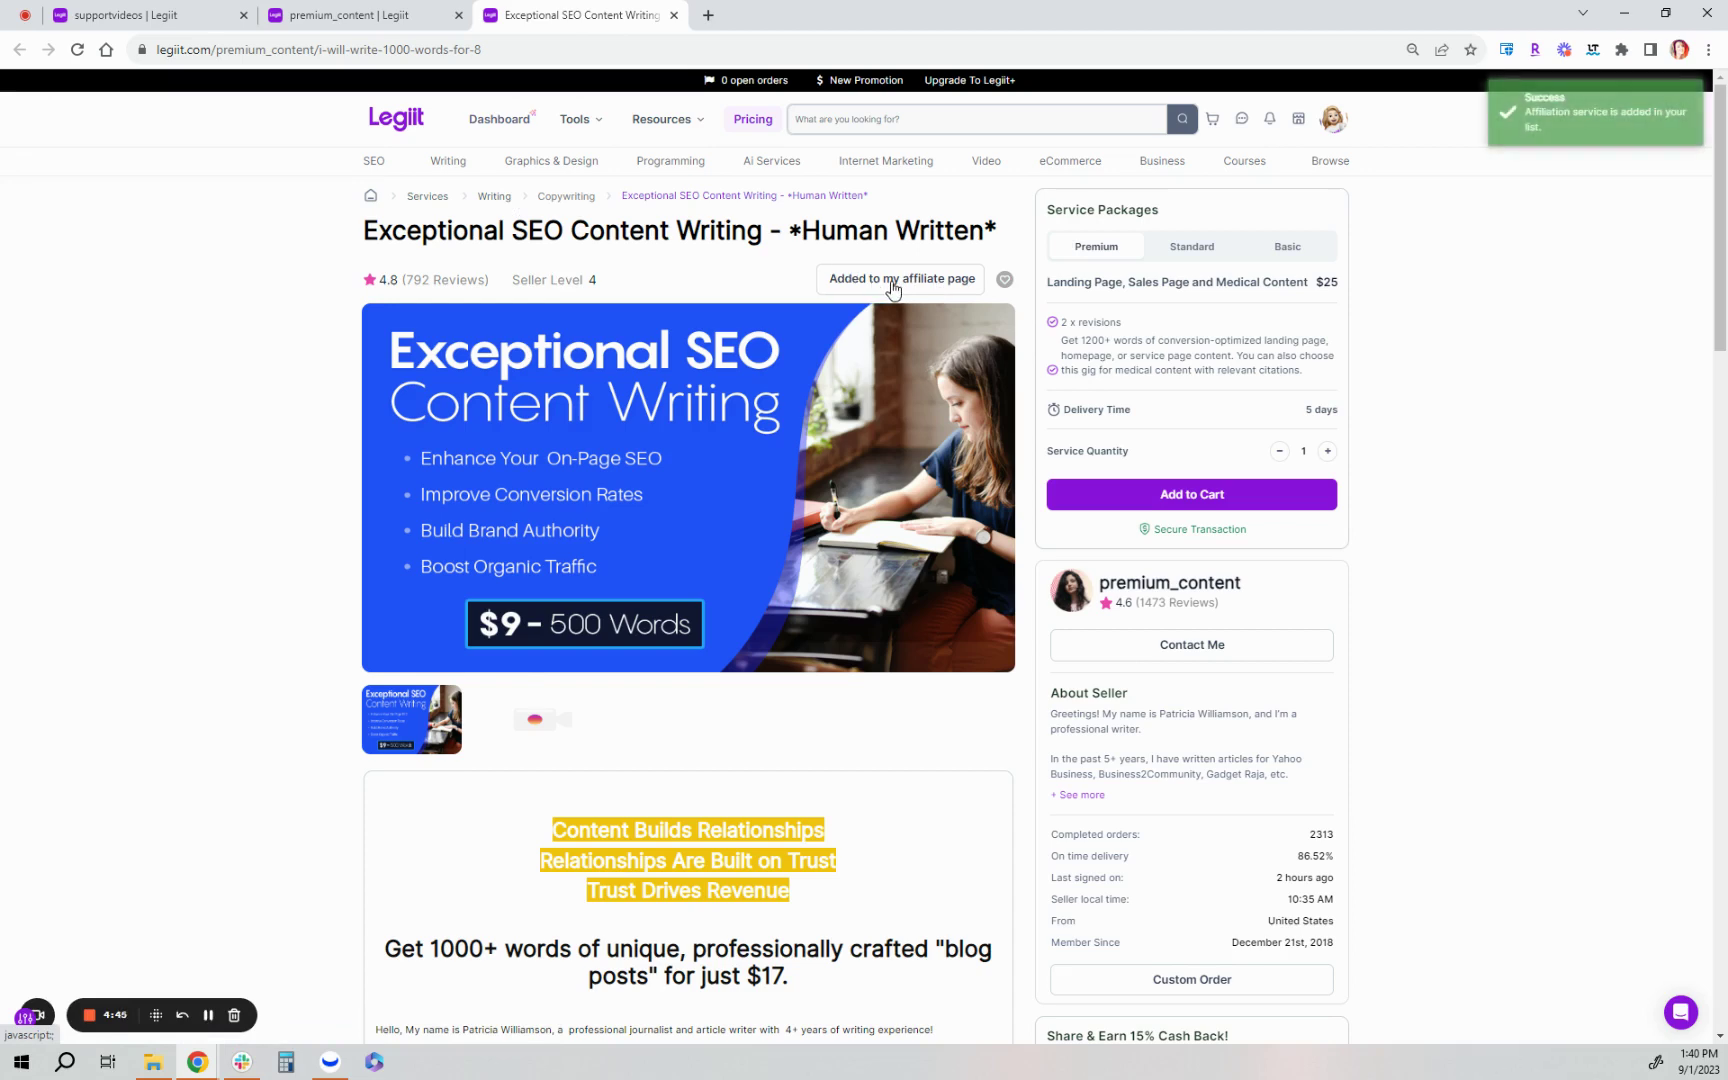
From Graphics & Design > Logo Design, add Purposeful logo designs to the affiliate page.
click(458, 16)
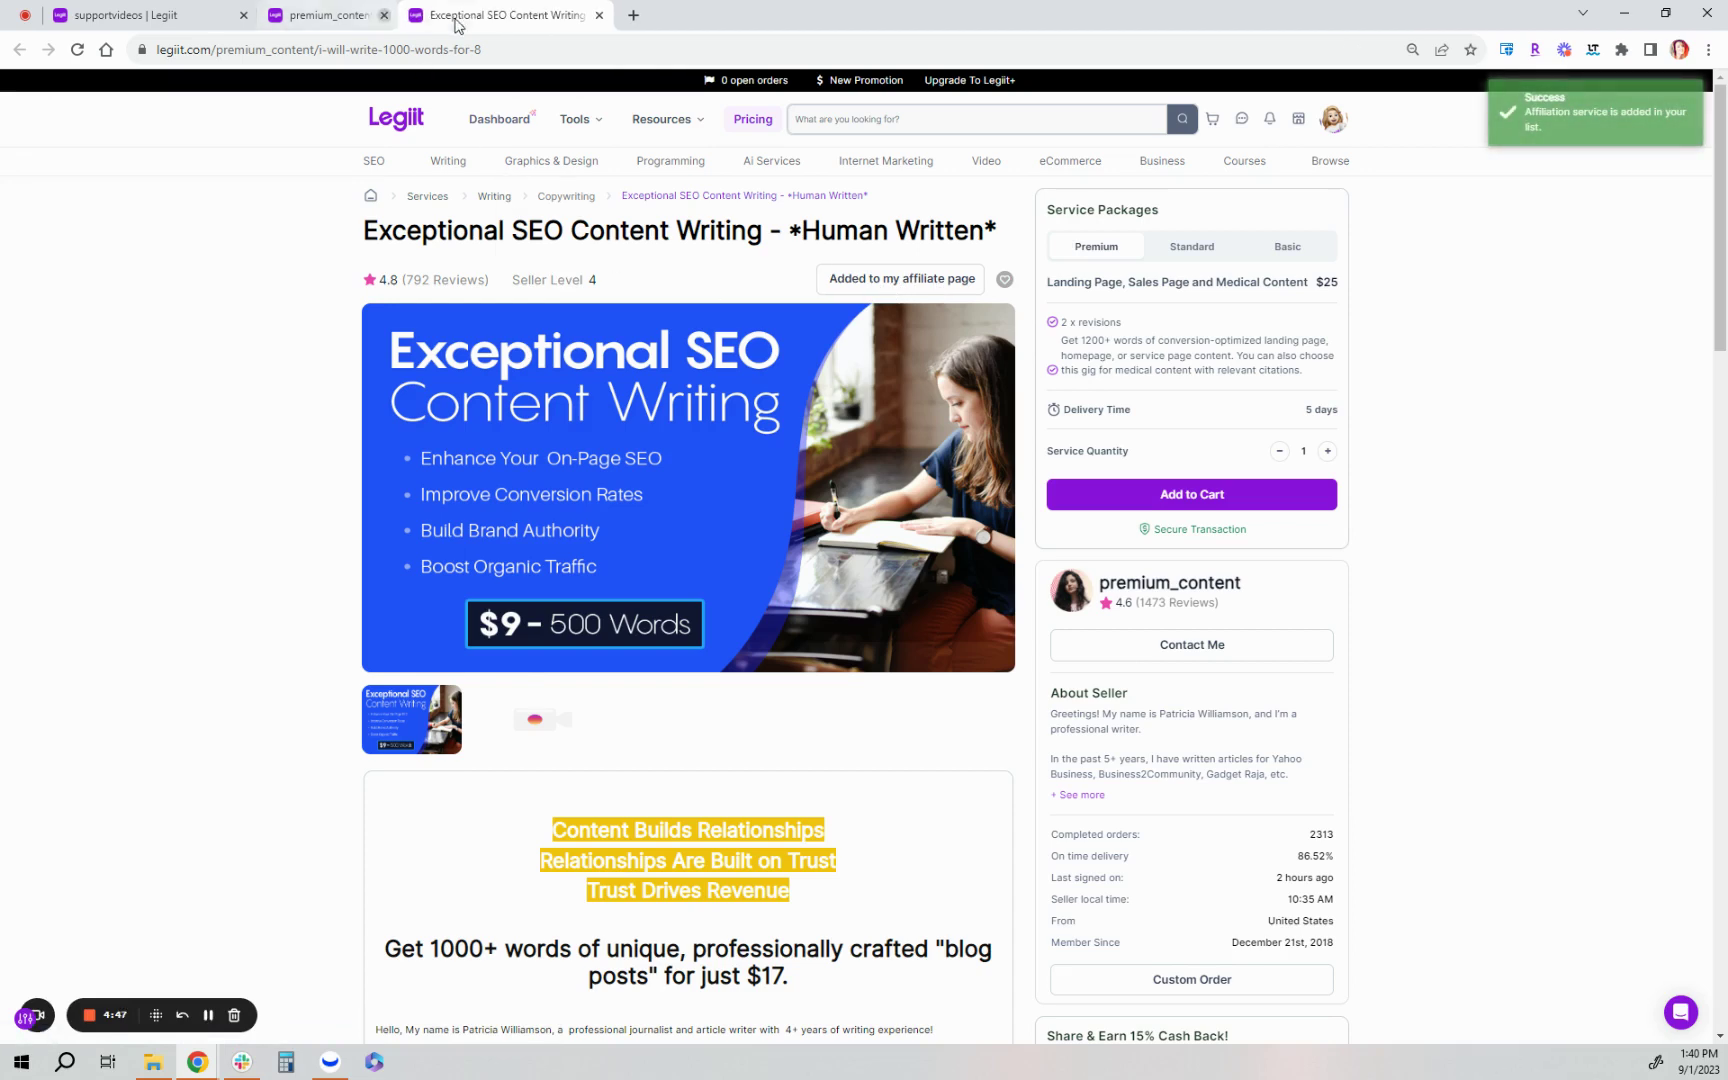
mouse_move(560, 163)
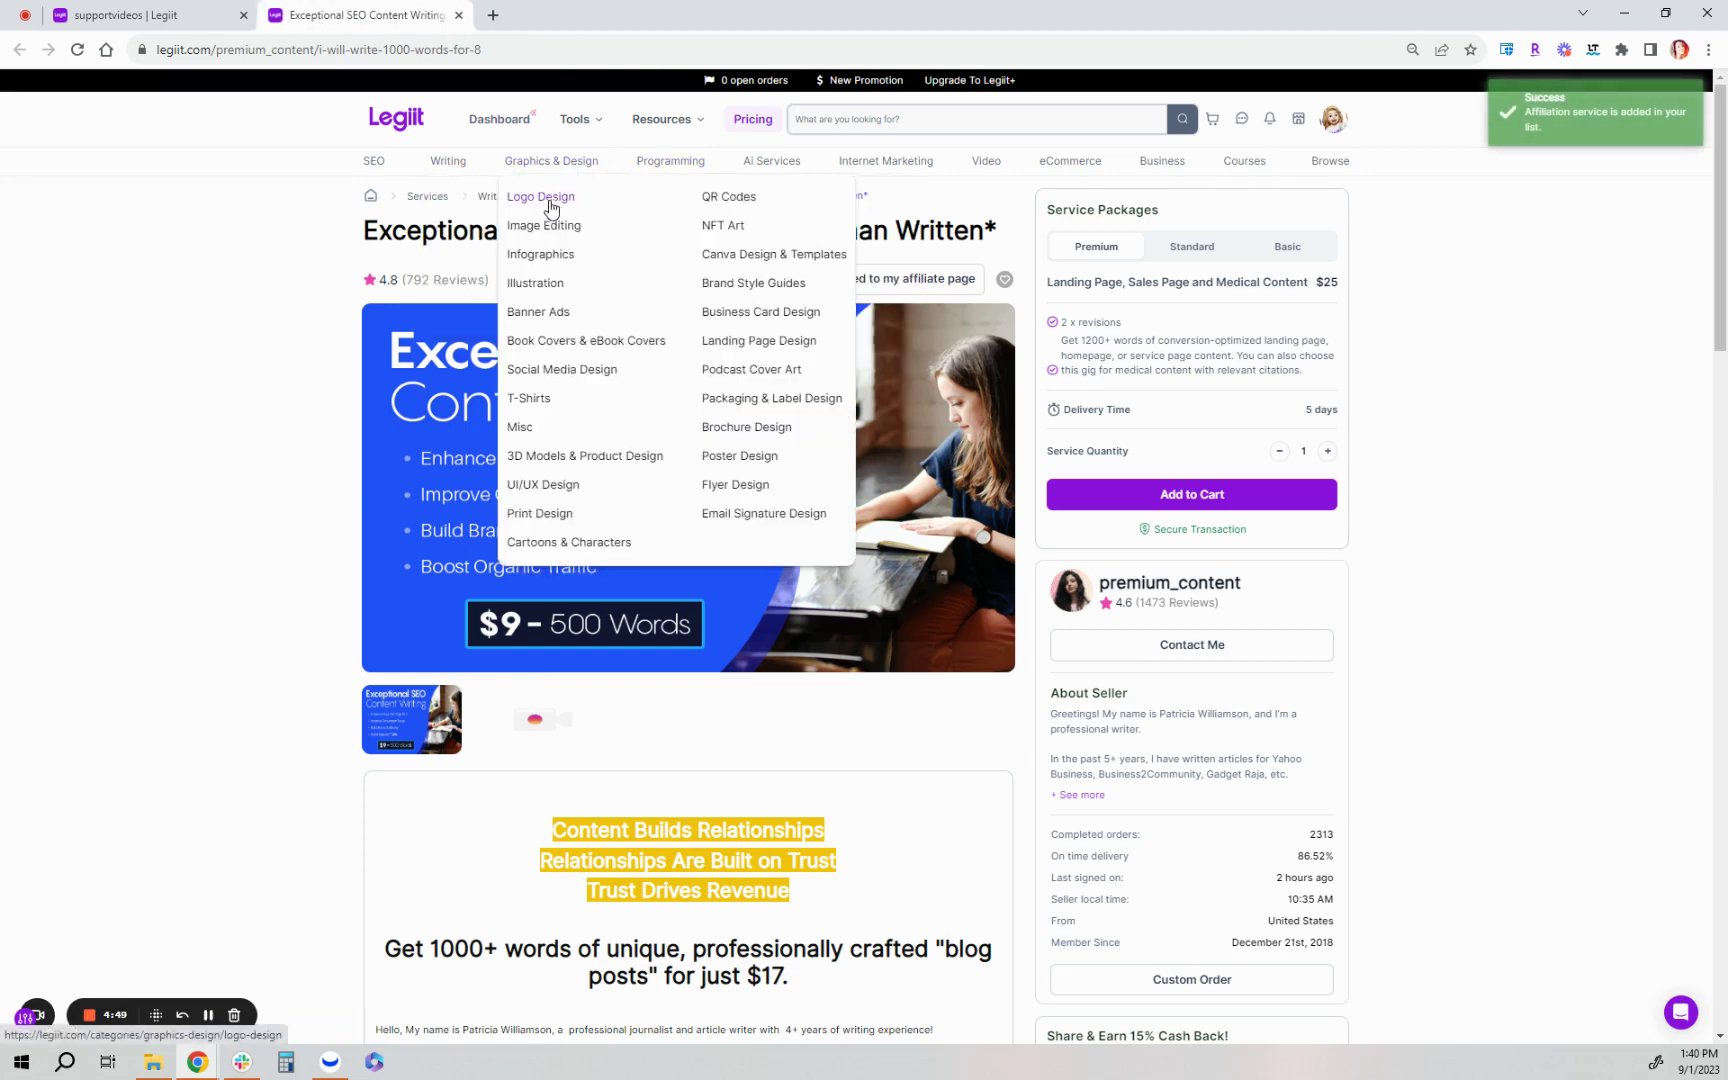
click(549, 205)
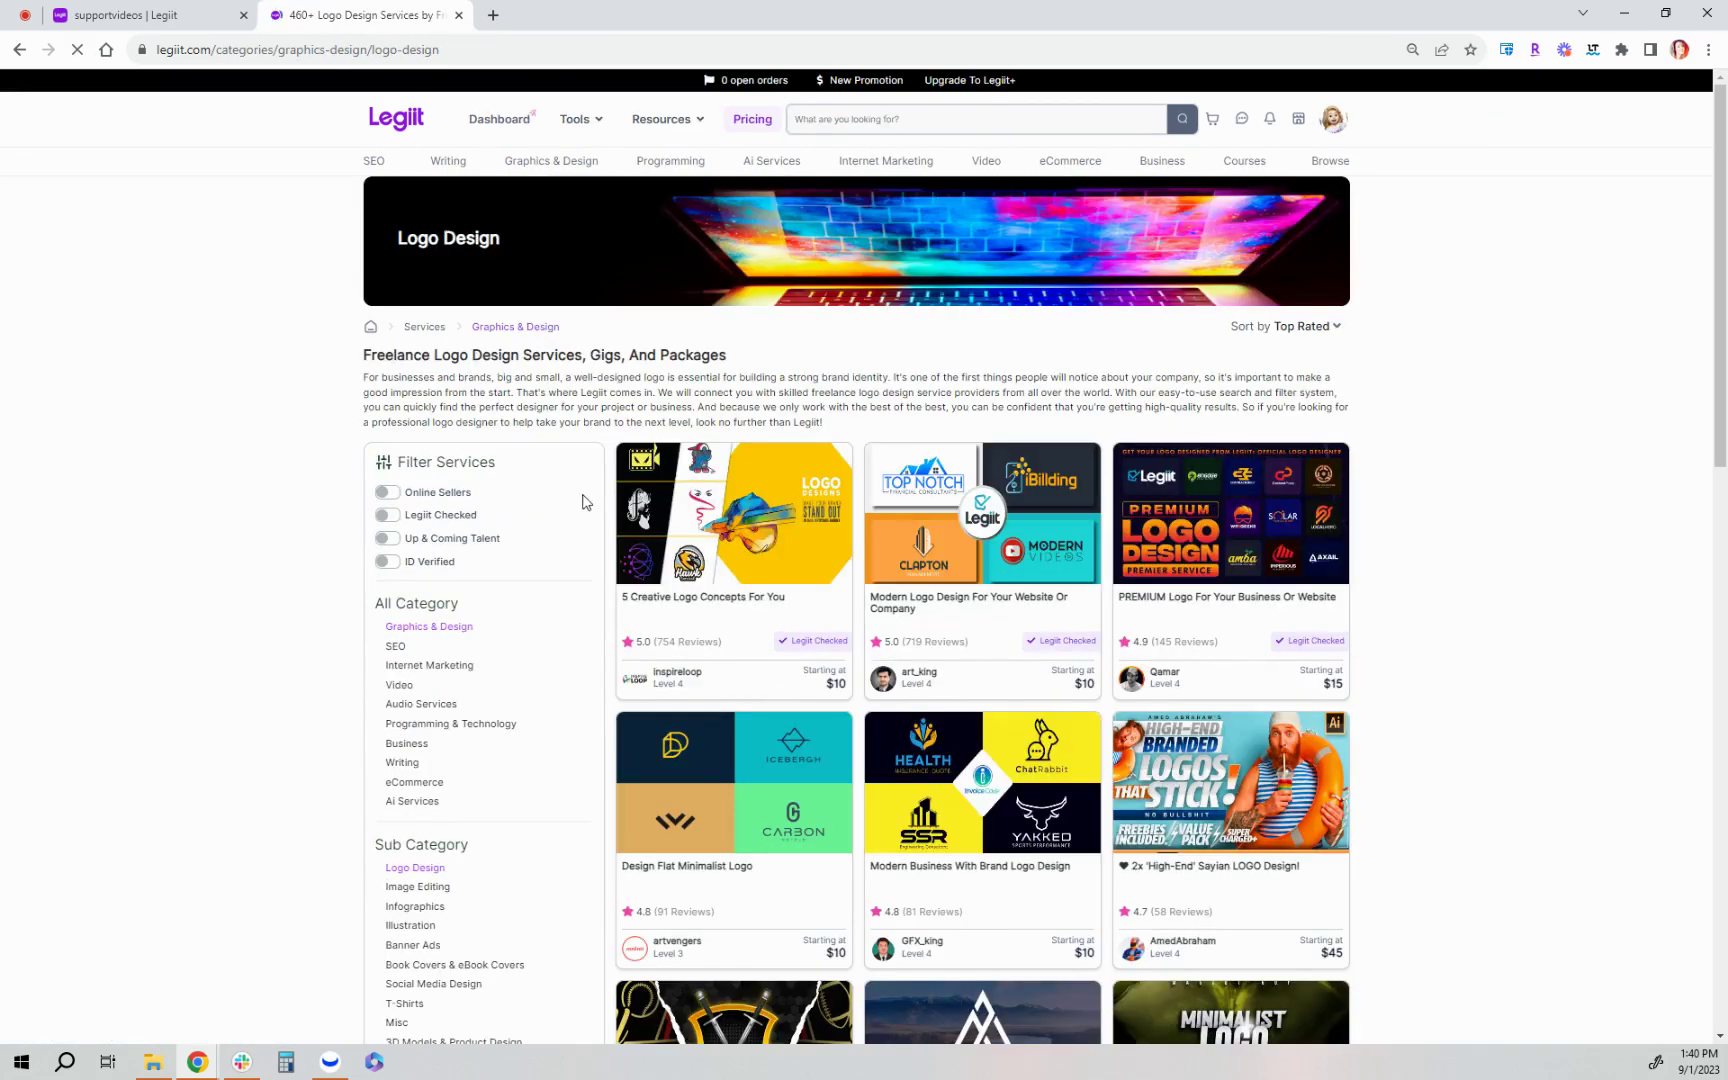
scroll(585, 502, down, 5)
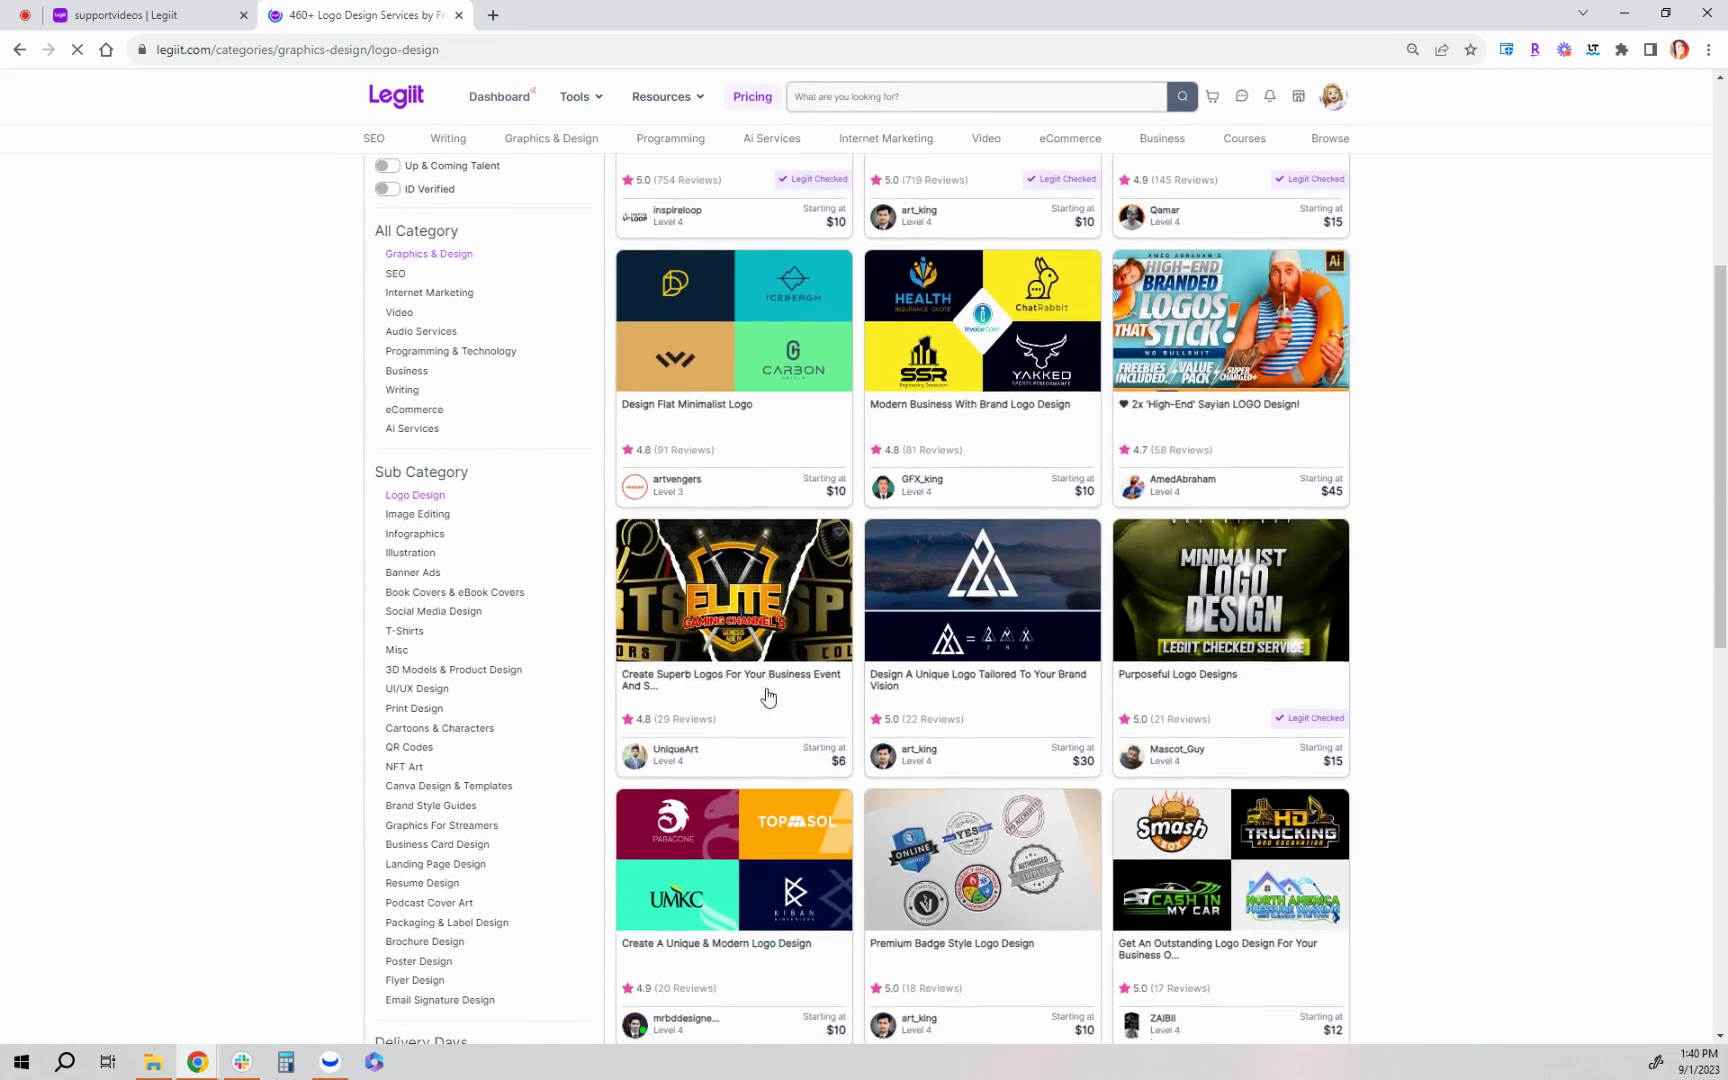
scroll(768, 697, down, 3)
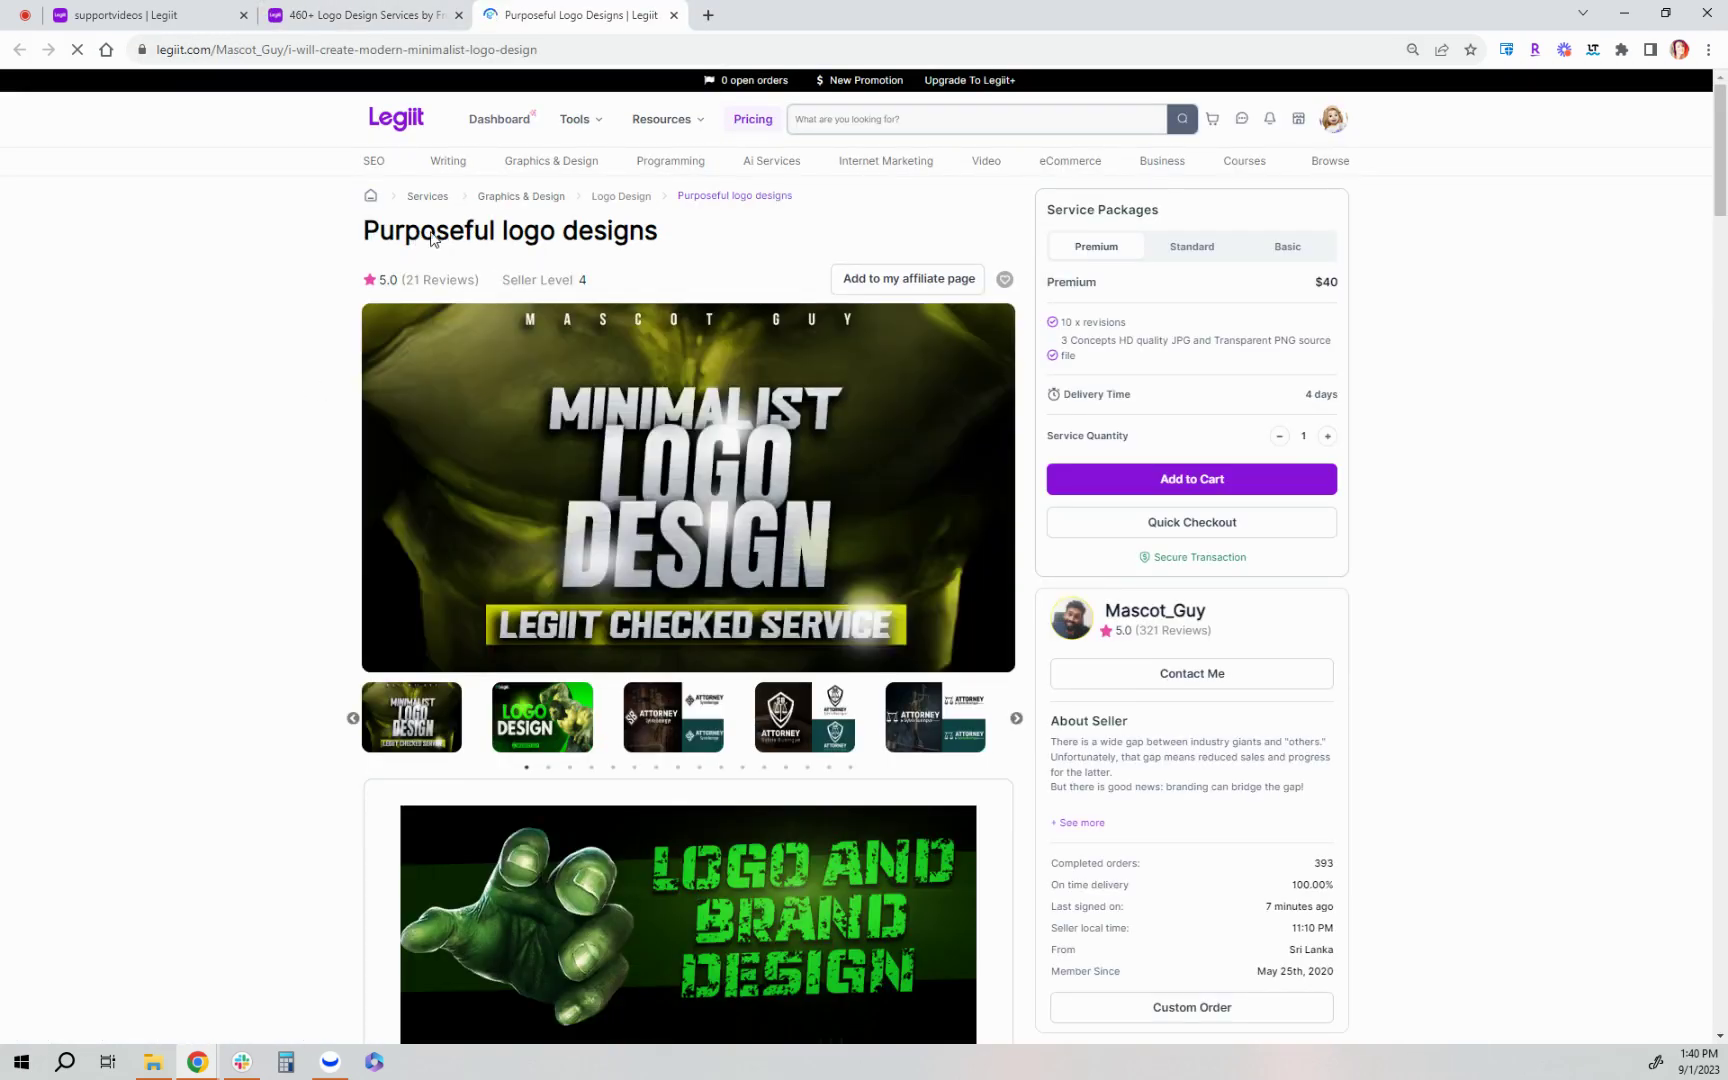
click(924, 290)
Reload your profile and check that both services appear under Recommended services.
click(459, 15)
click(170, 8)
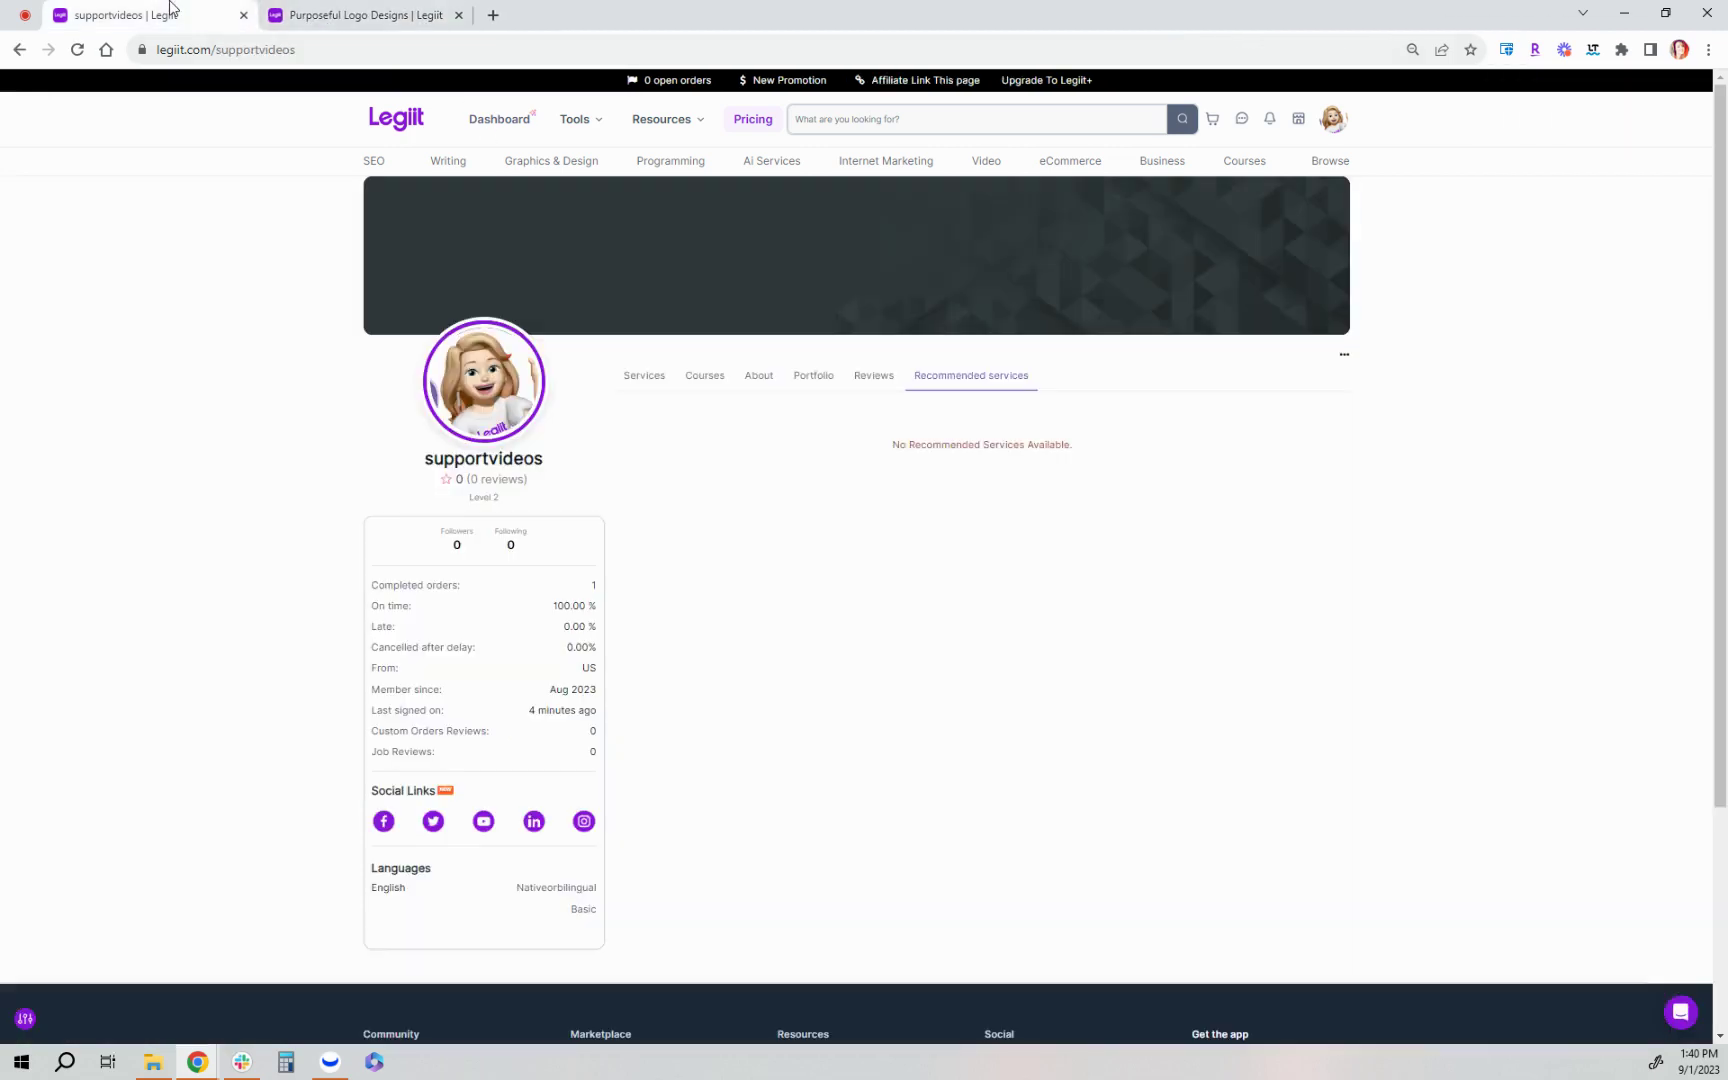
click(77, 49)
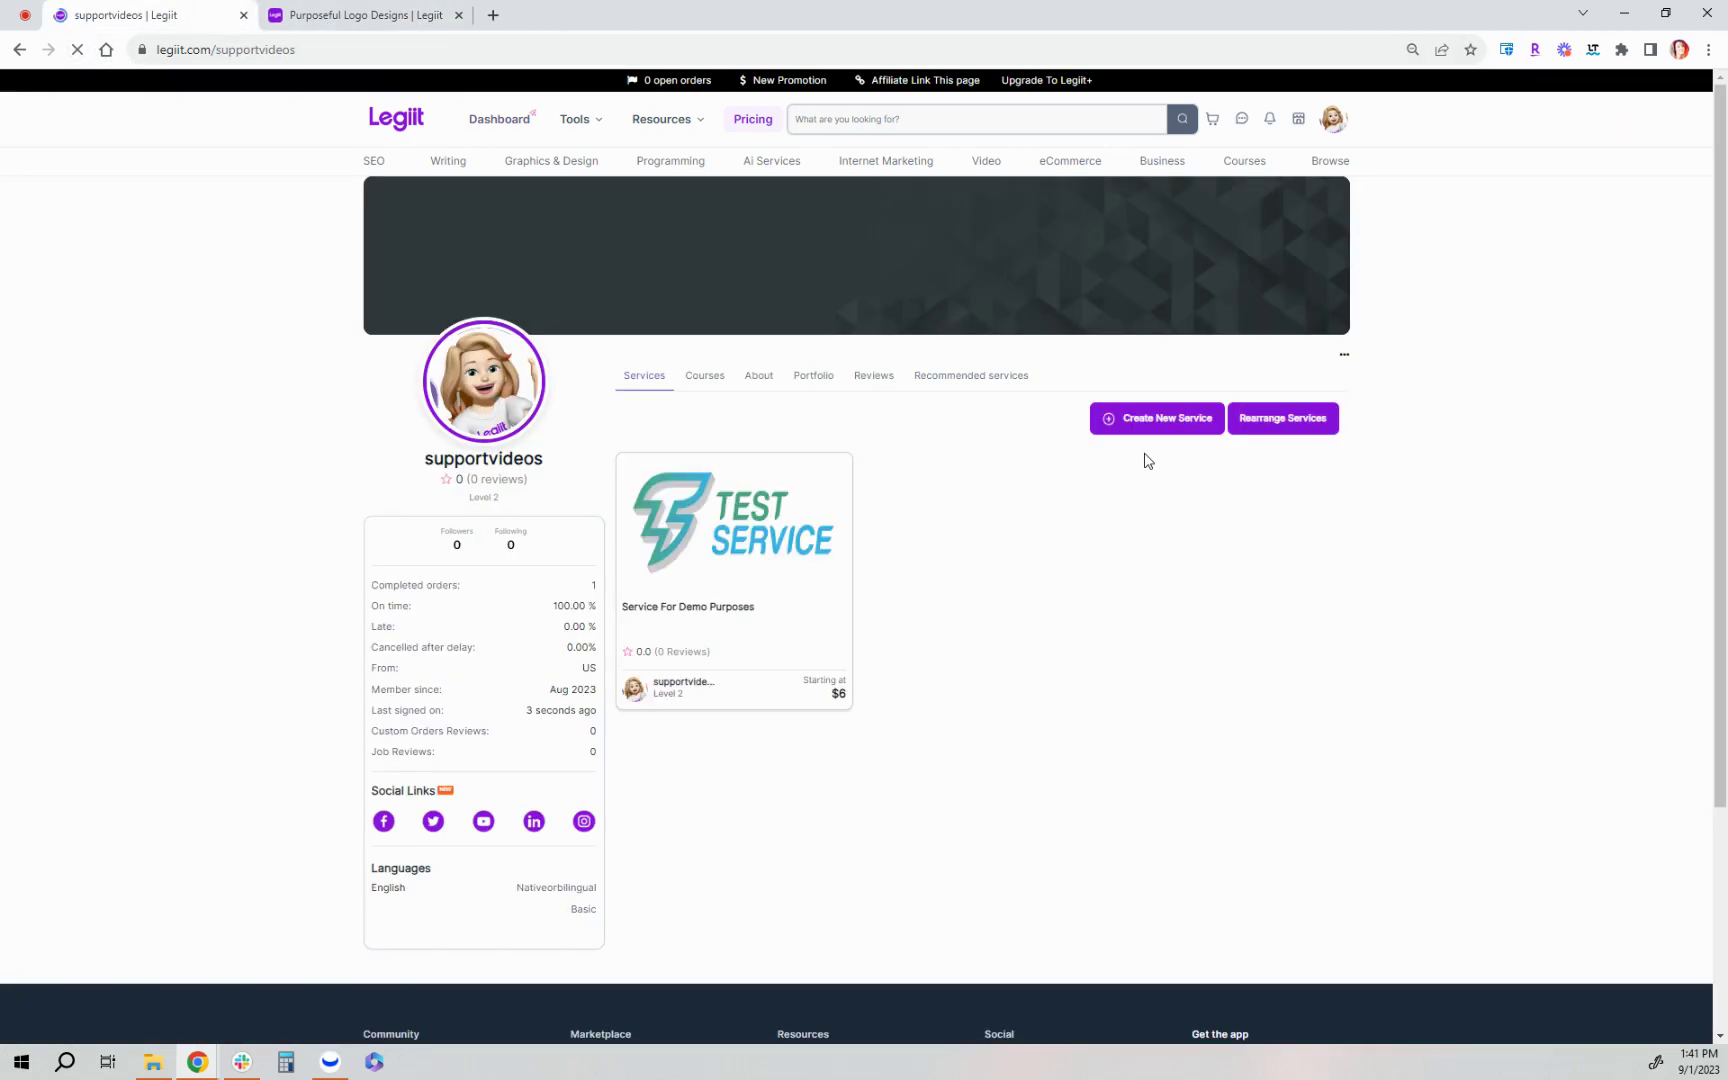
click(992, 380)
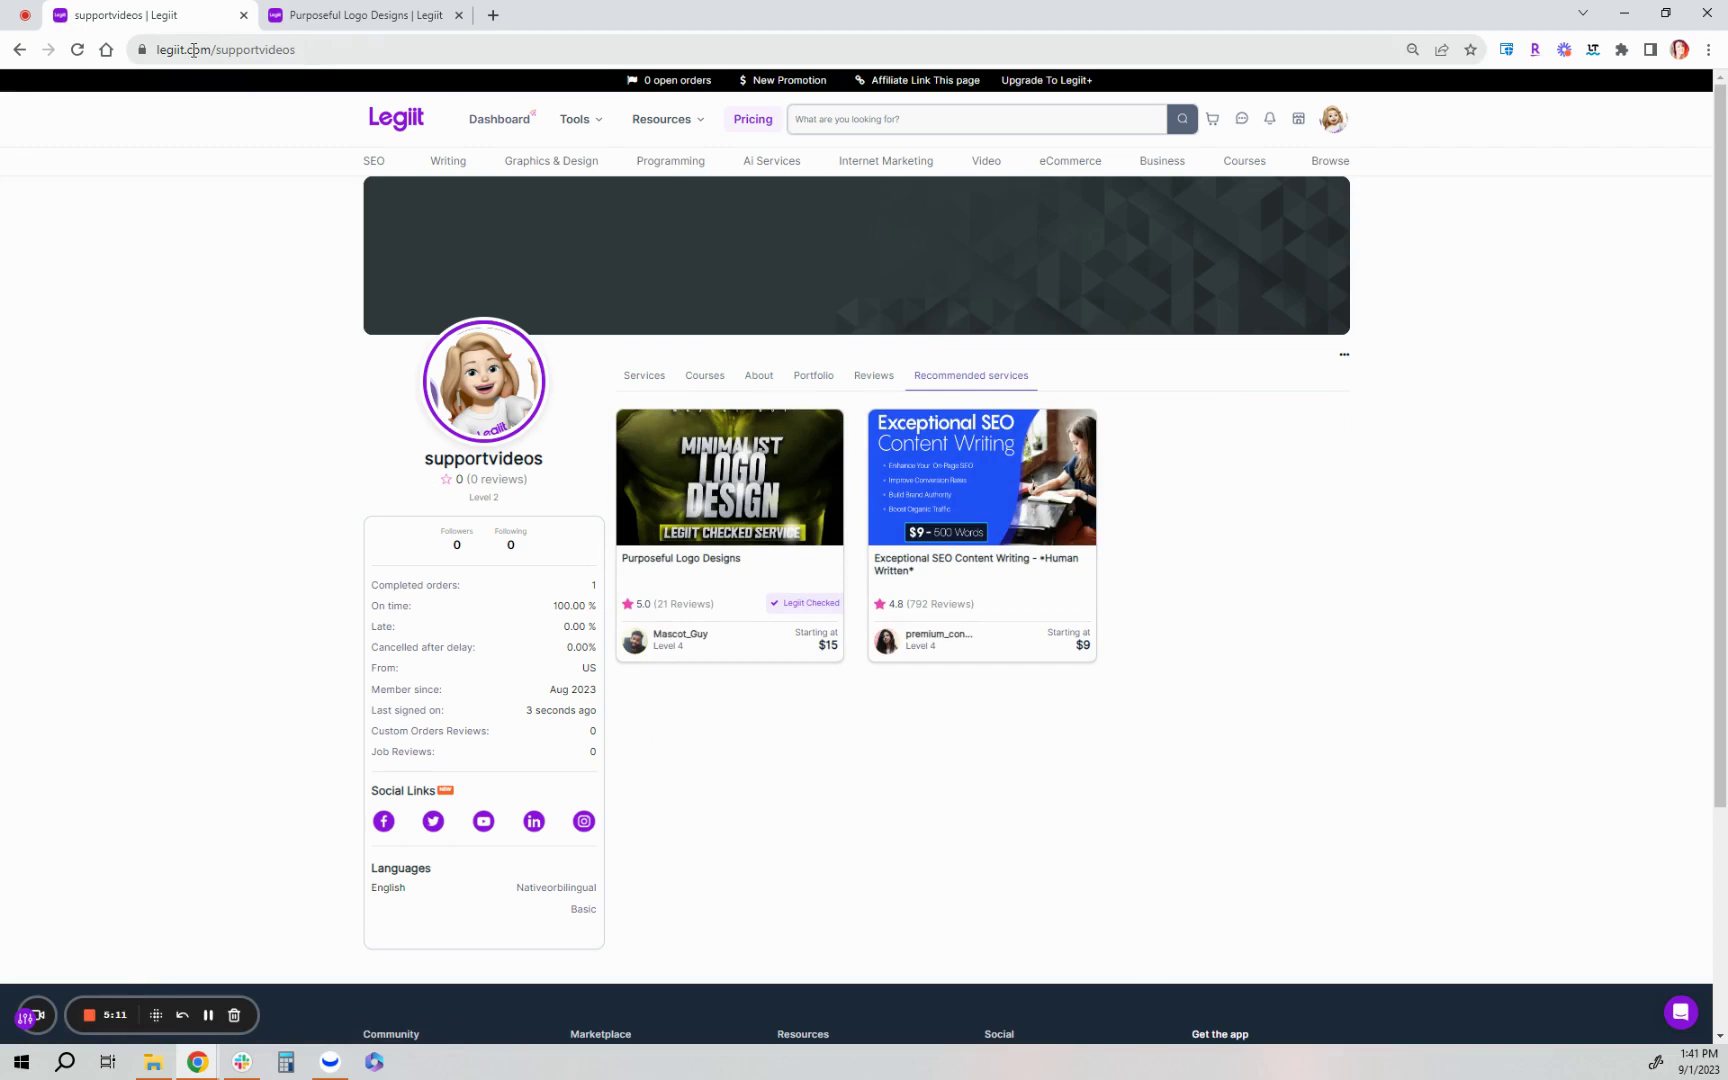
click(239, 55)
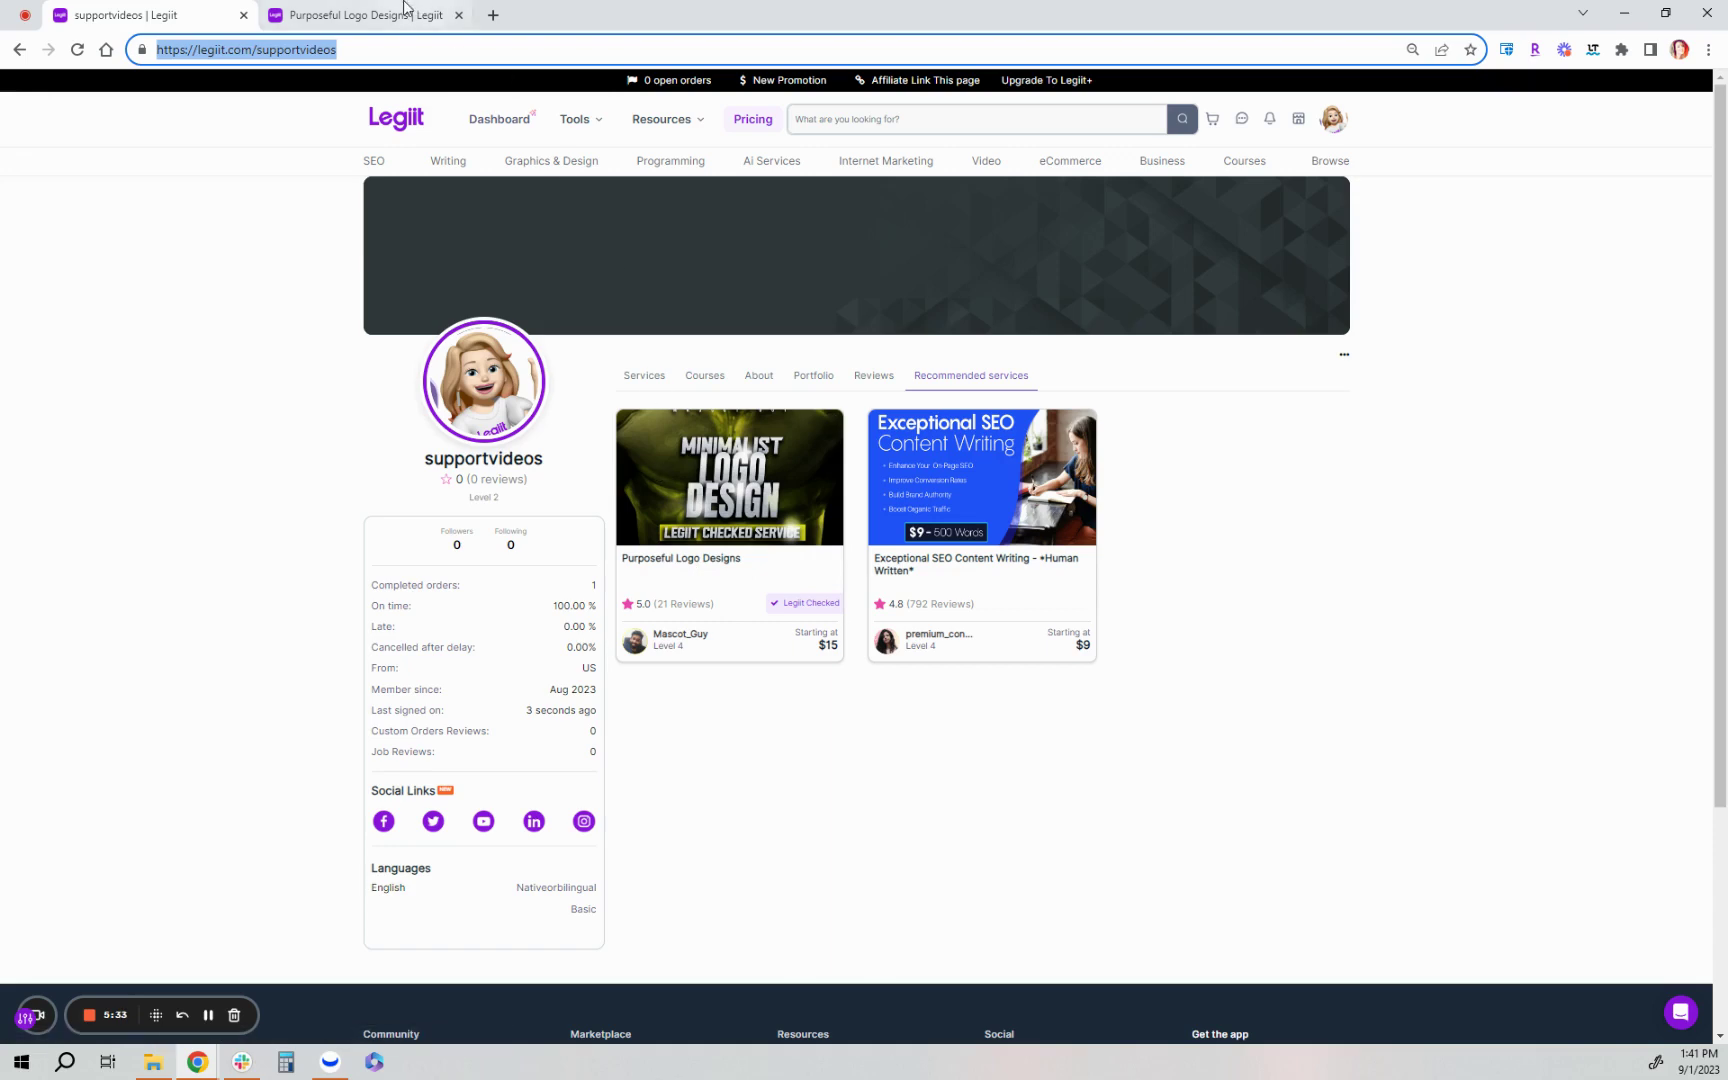
Switch back to the Purposeful logo designs service tab.
click(365, 15)
click(150, 15)
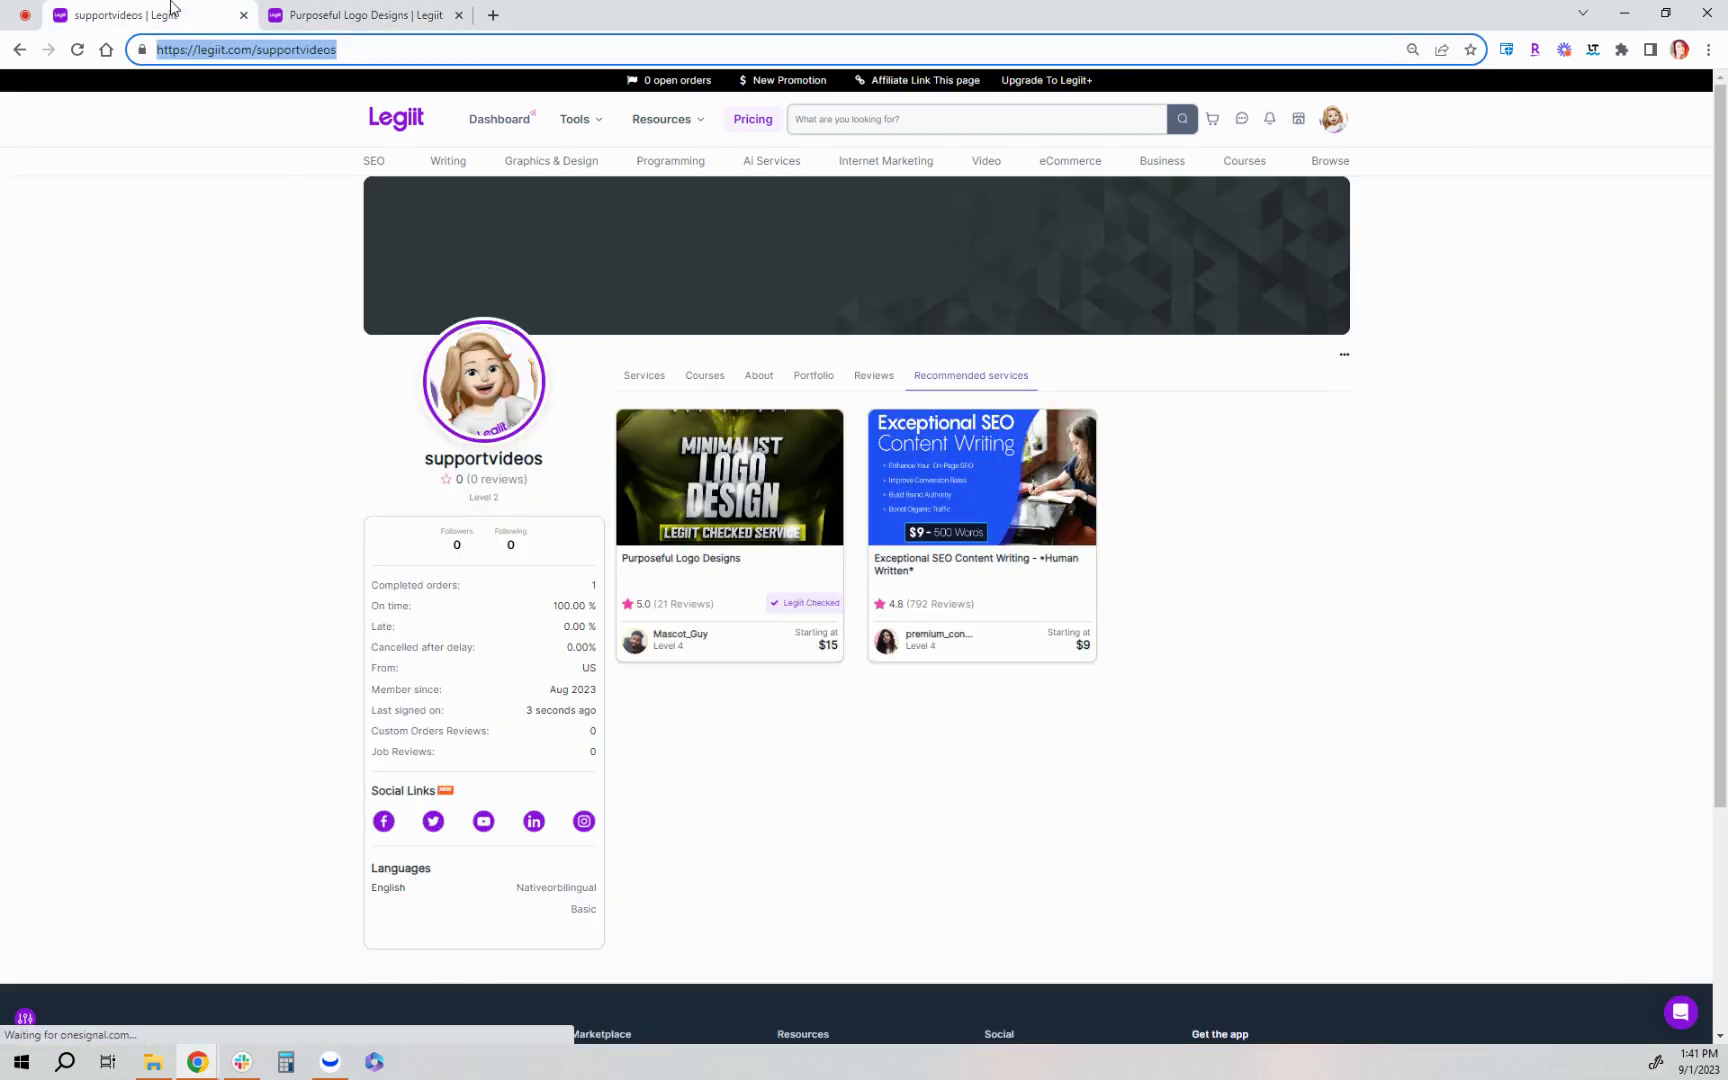
key(ctrl+Tab)
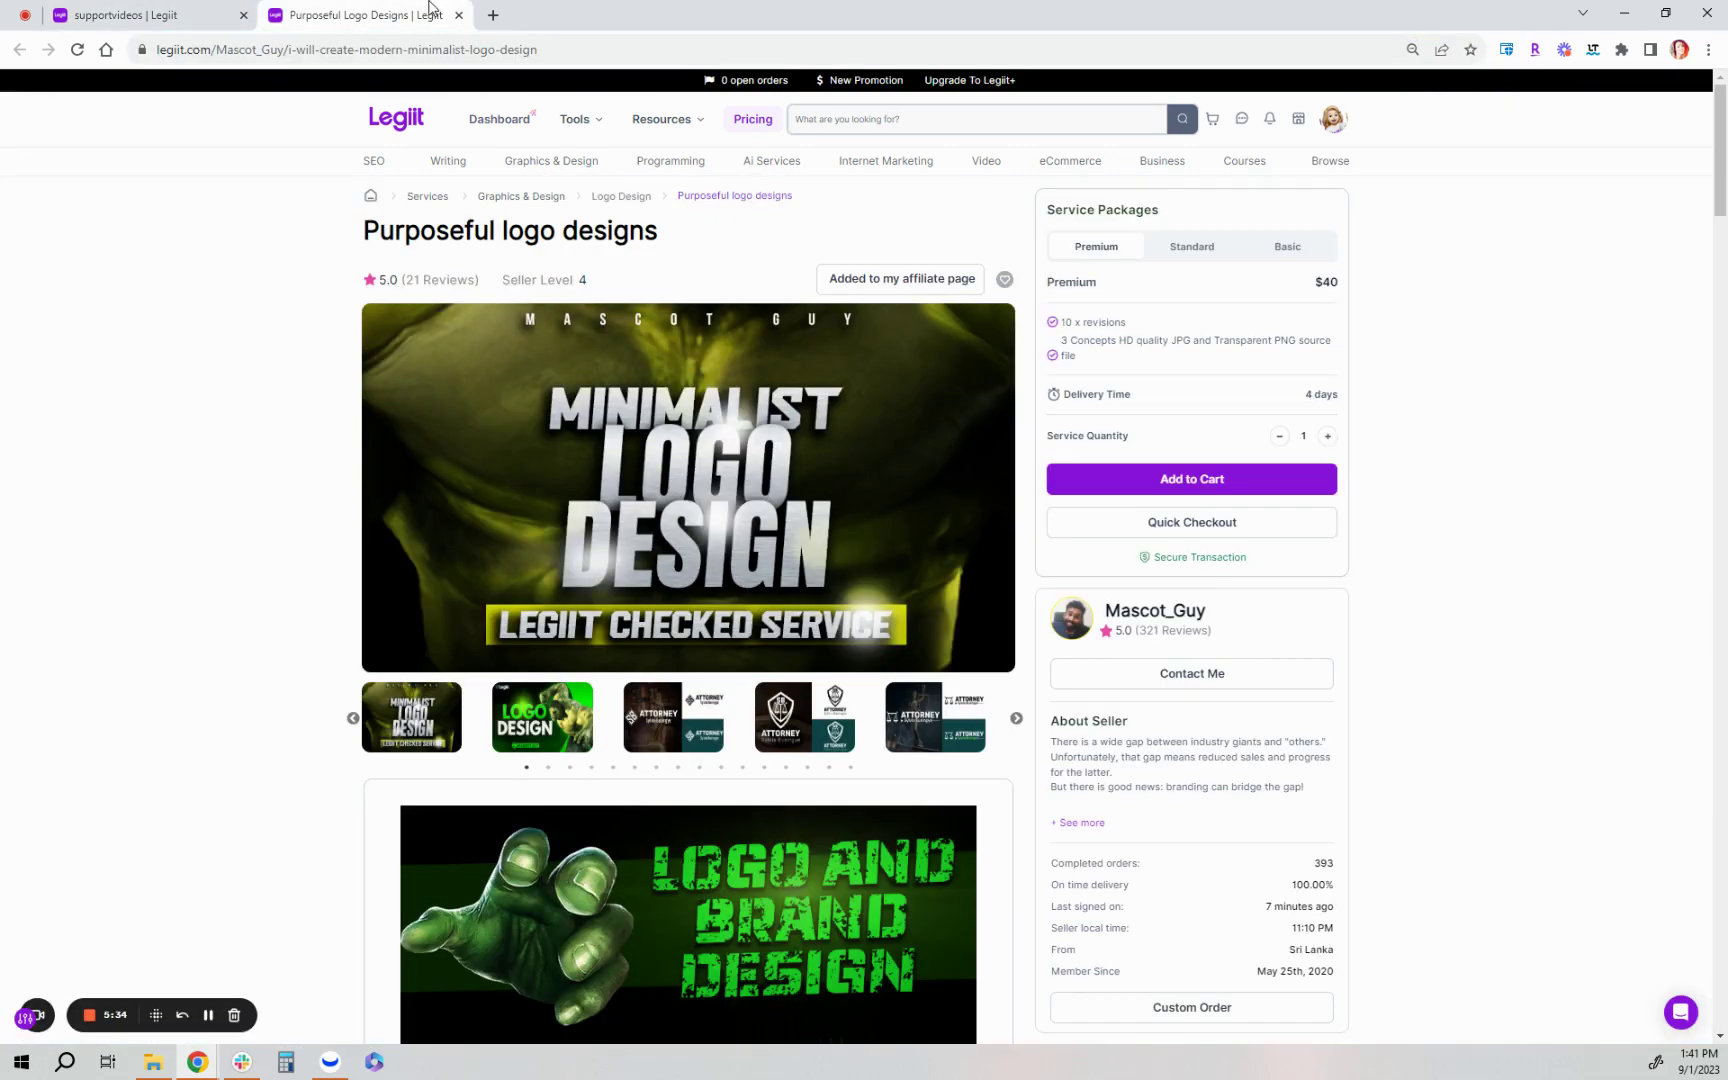
Take Purposeful logo designs off the affiliate page and return to your profile.
click(891, 284)
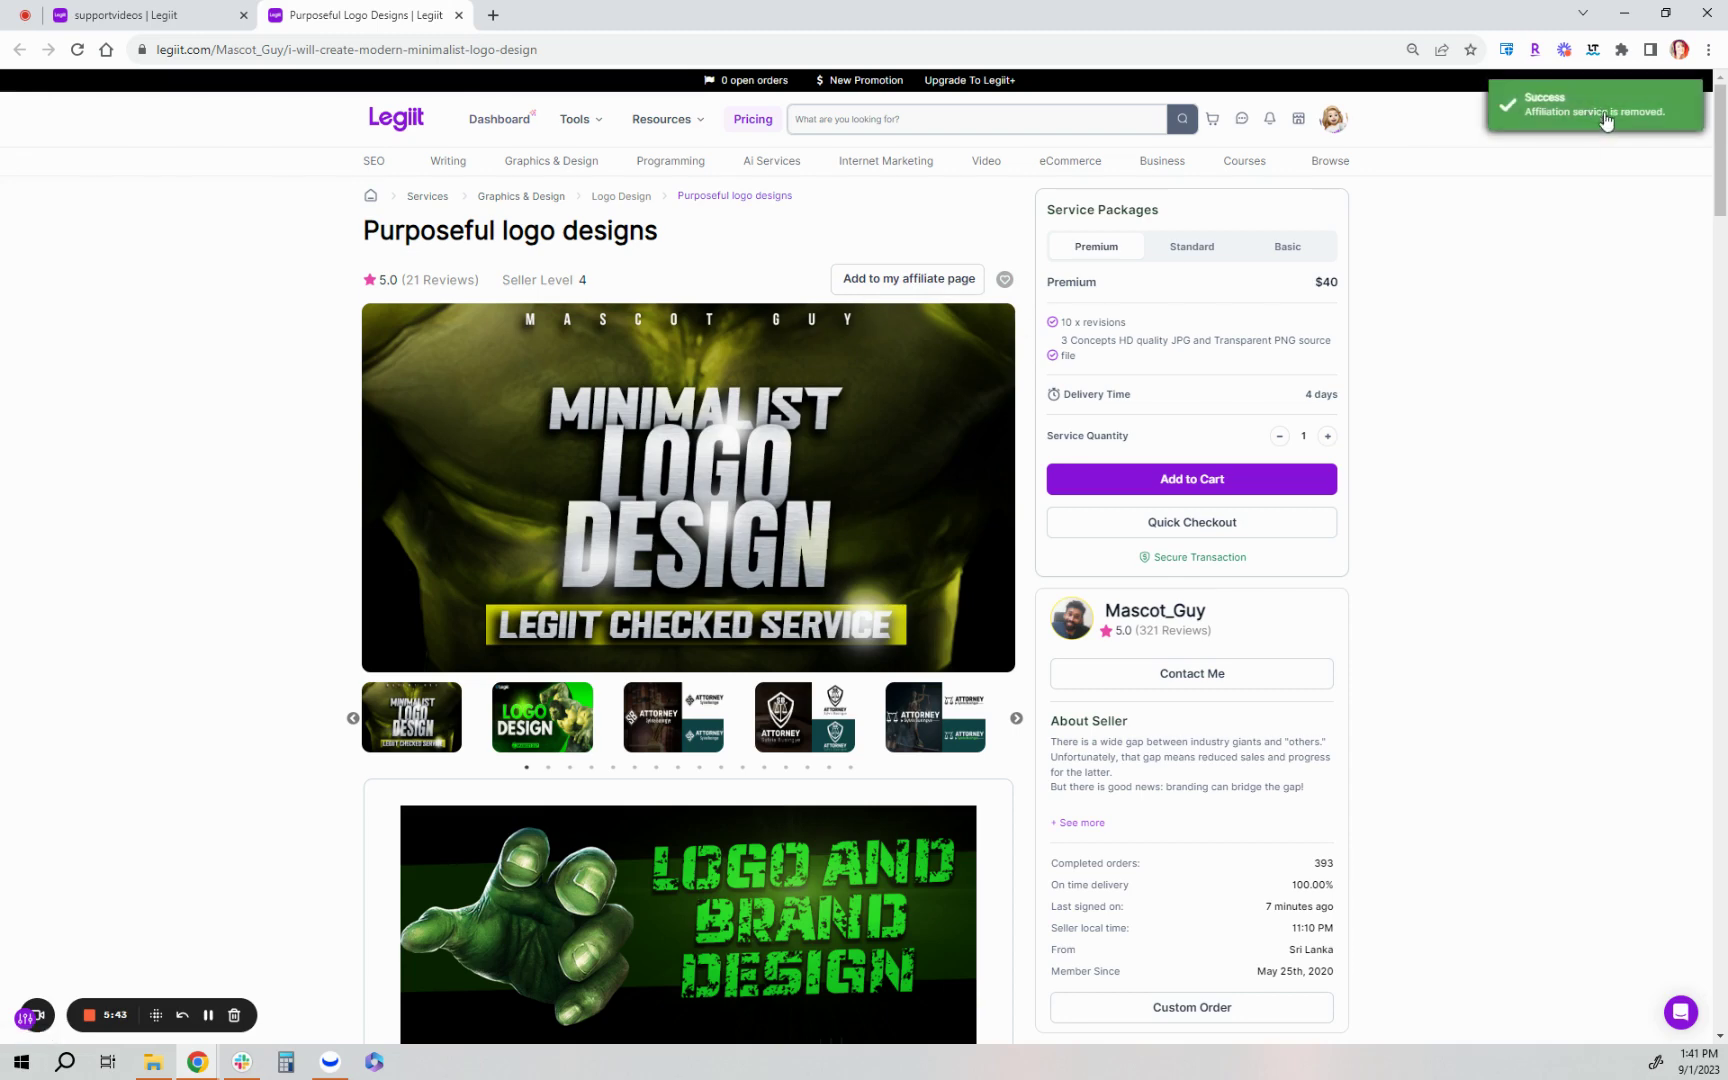
scroll(740, 524, down, 2)
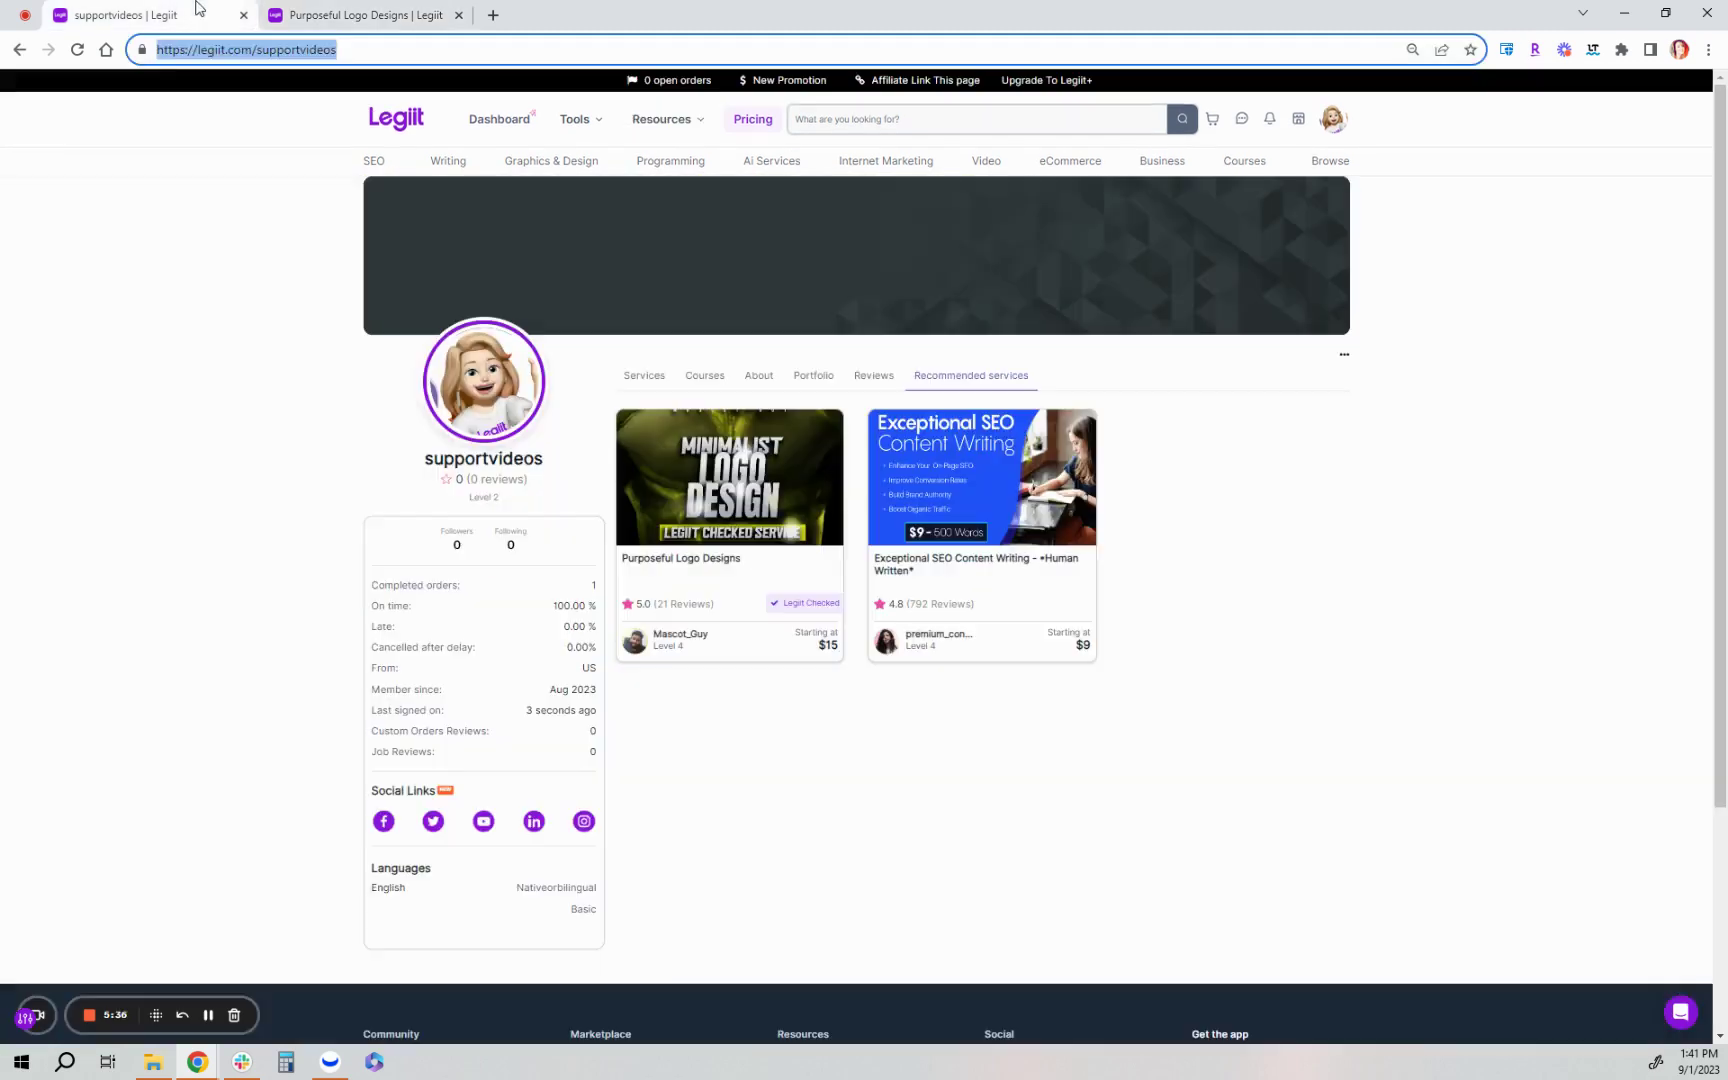
click(205, 12)
Back on the Purposeful logo designs page, copy the 'Share & Earn 15% Cash Back!' referral link.
click(366, 15)
scroll(330, 460, up, 2)
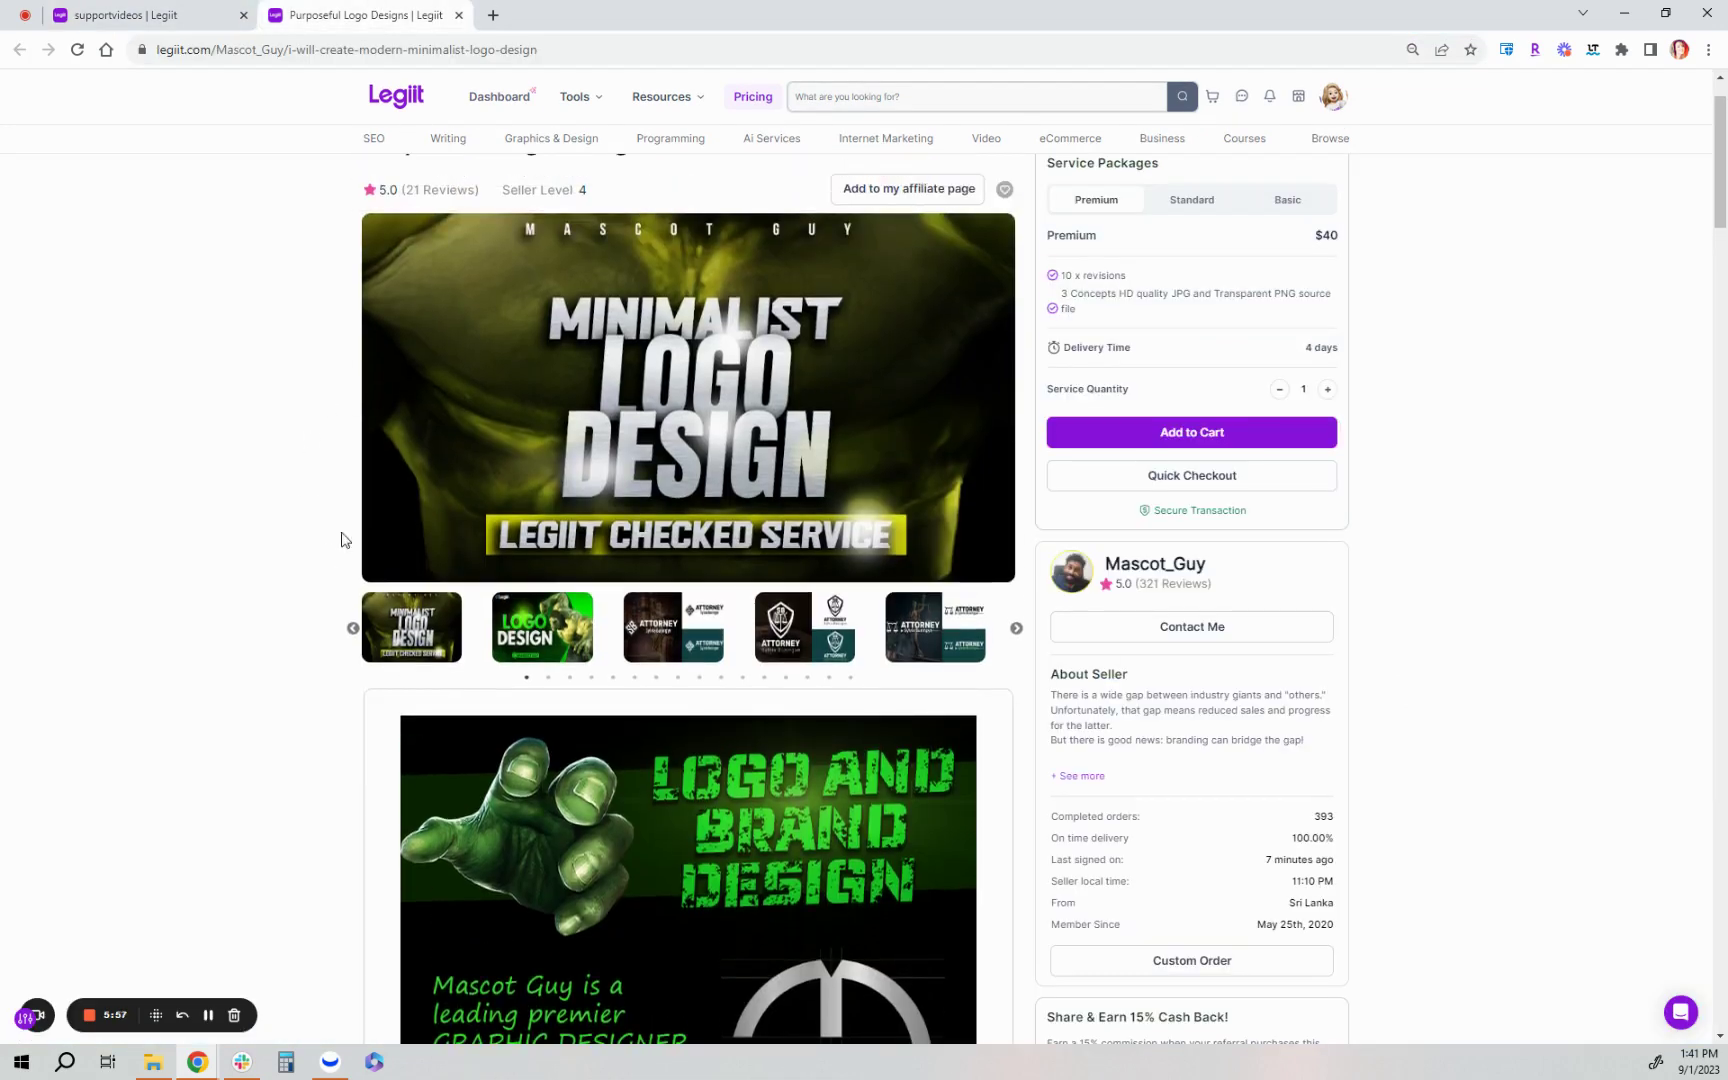
scroll(1108, 483, down, 4)
scroll(1108, 483, down, 8)
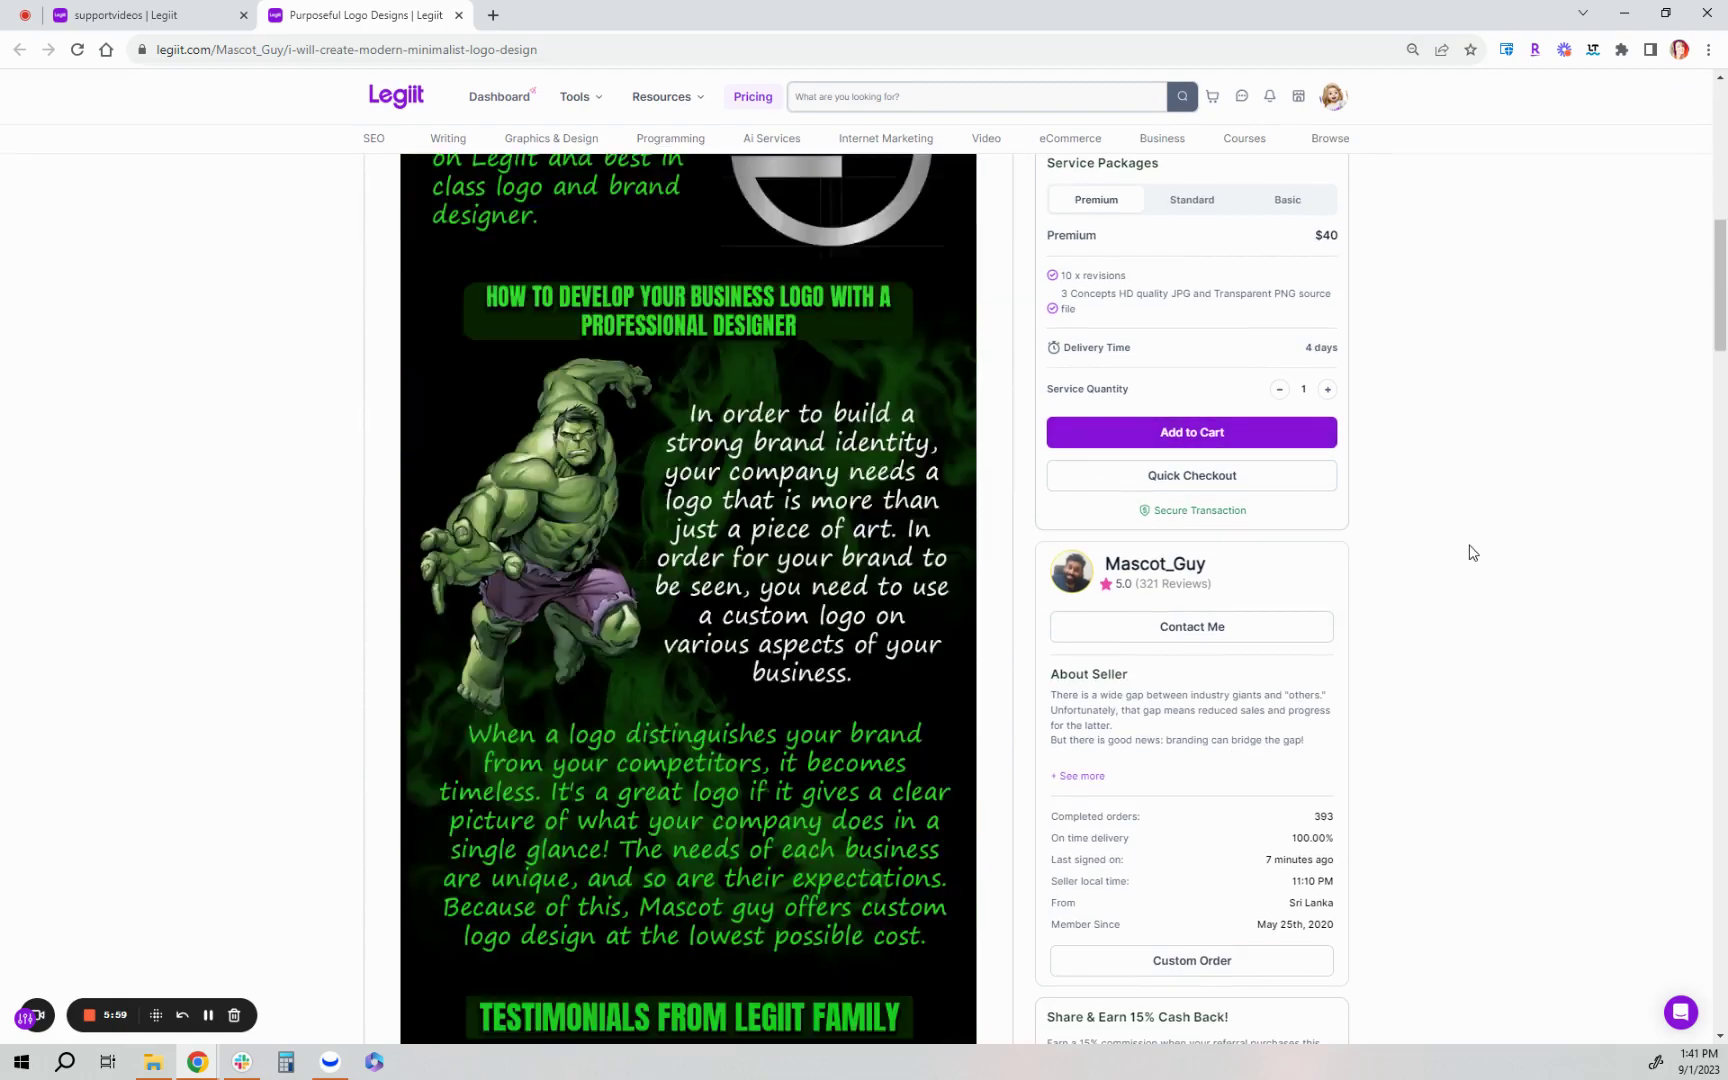
scroll(501, 568, down, 12)
drag(1720, 530, 1718, 990)
scroll(1518, 655, up, 4)
scroll(1518, 655, down, 3)
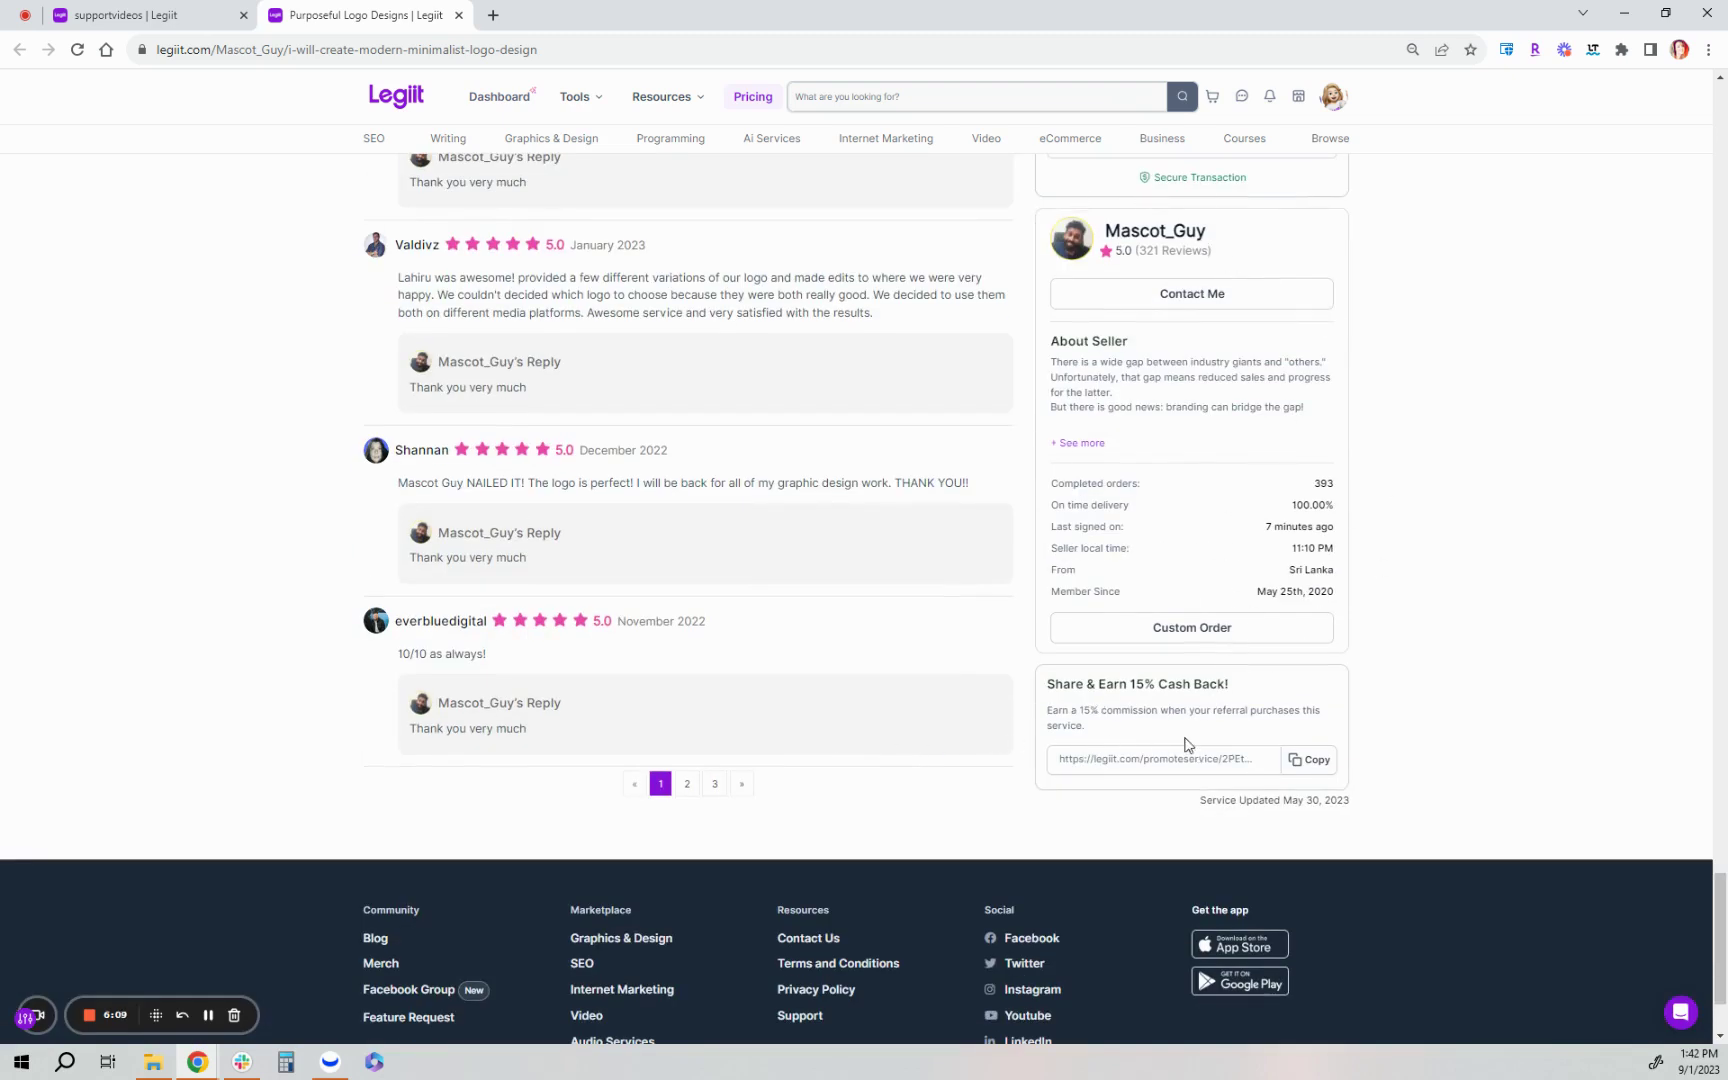
click(1306, 768)
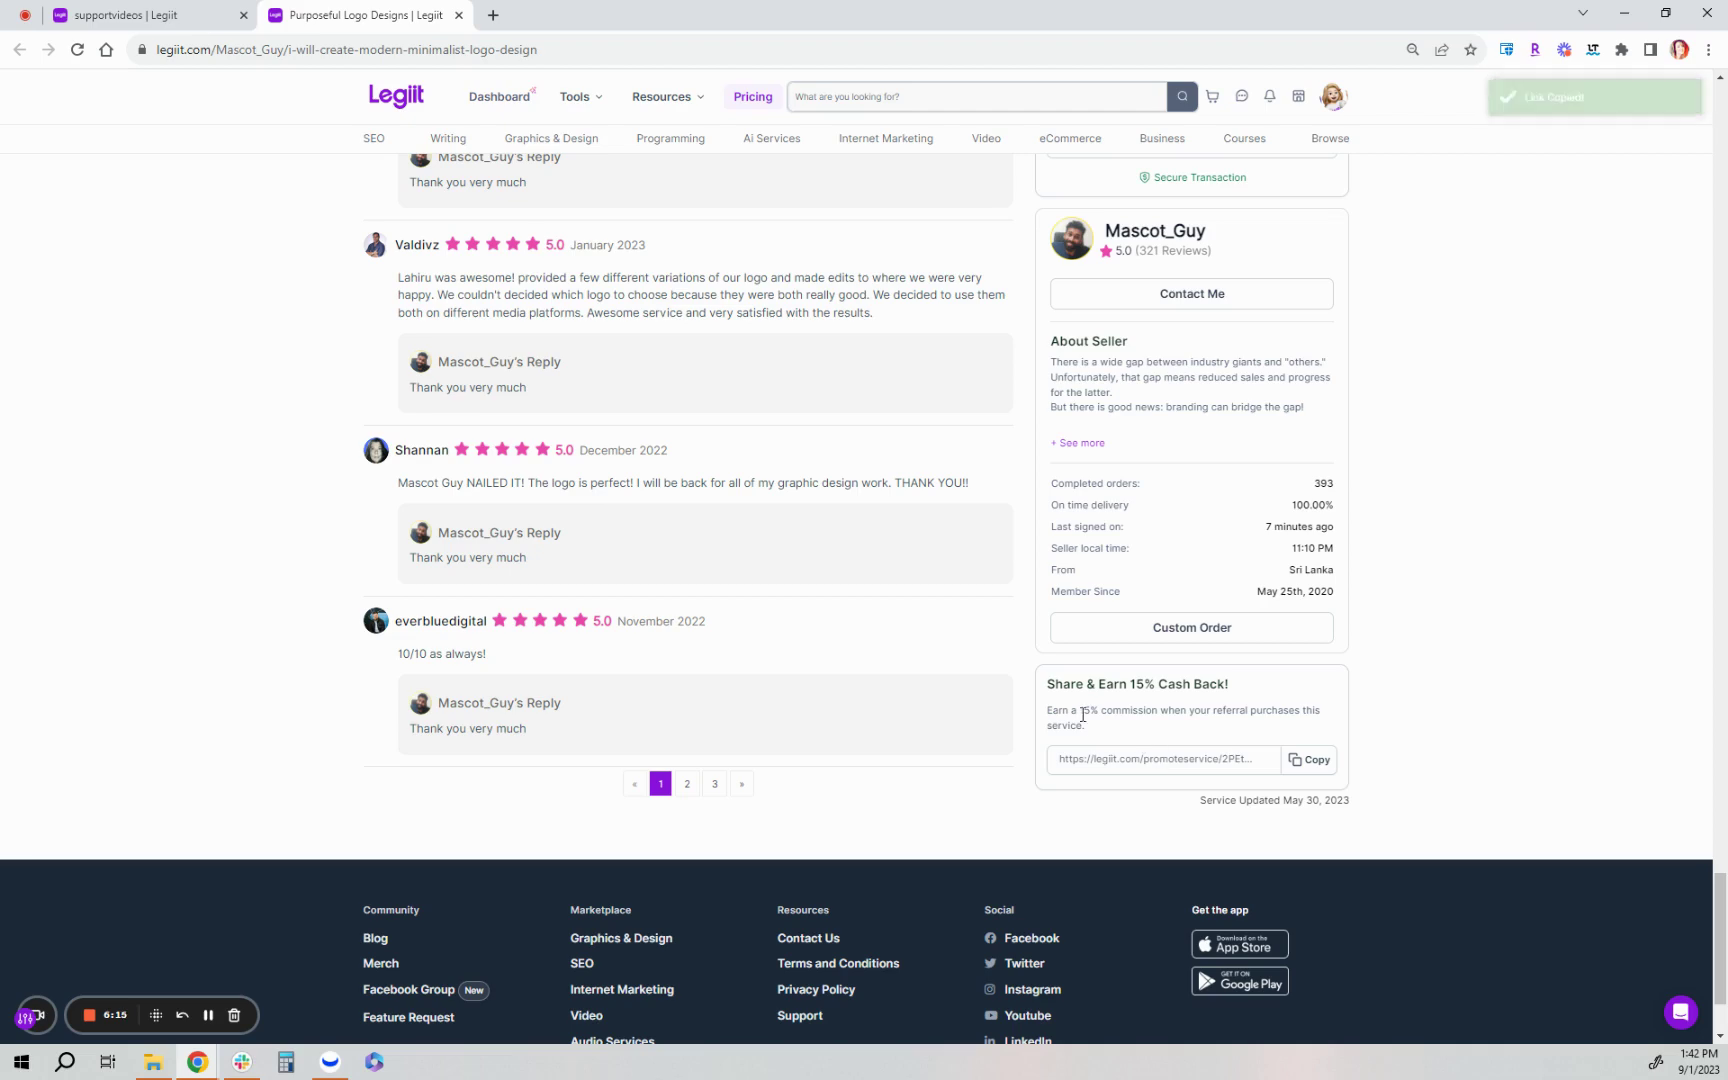
Highlight the cash-back description text, then clear the selection and scroll back up.
drag(1077, 710, 1268, 730)
click(1455, 727)
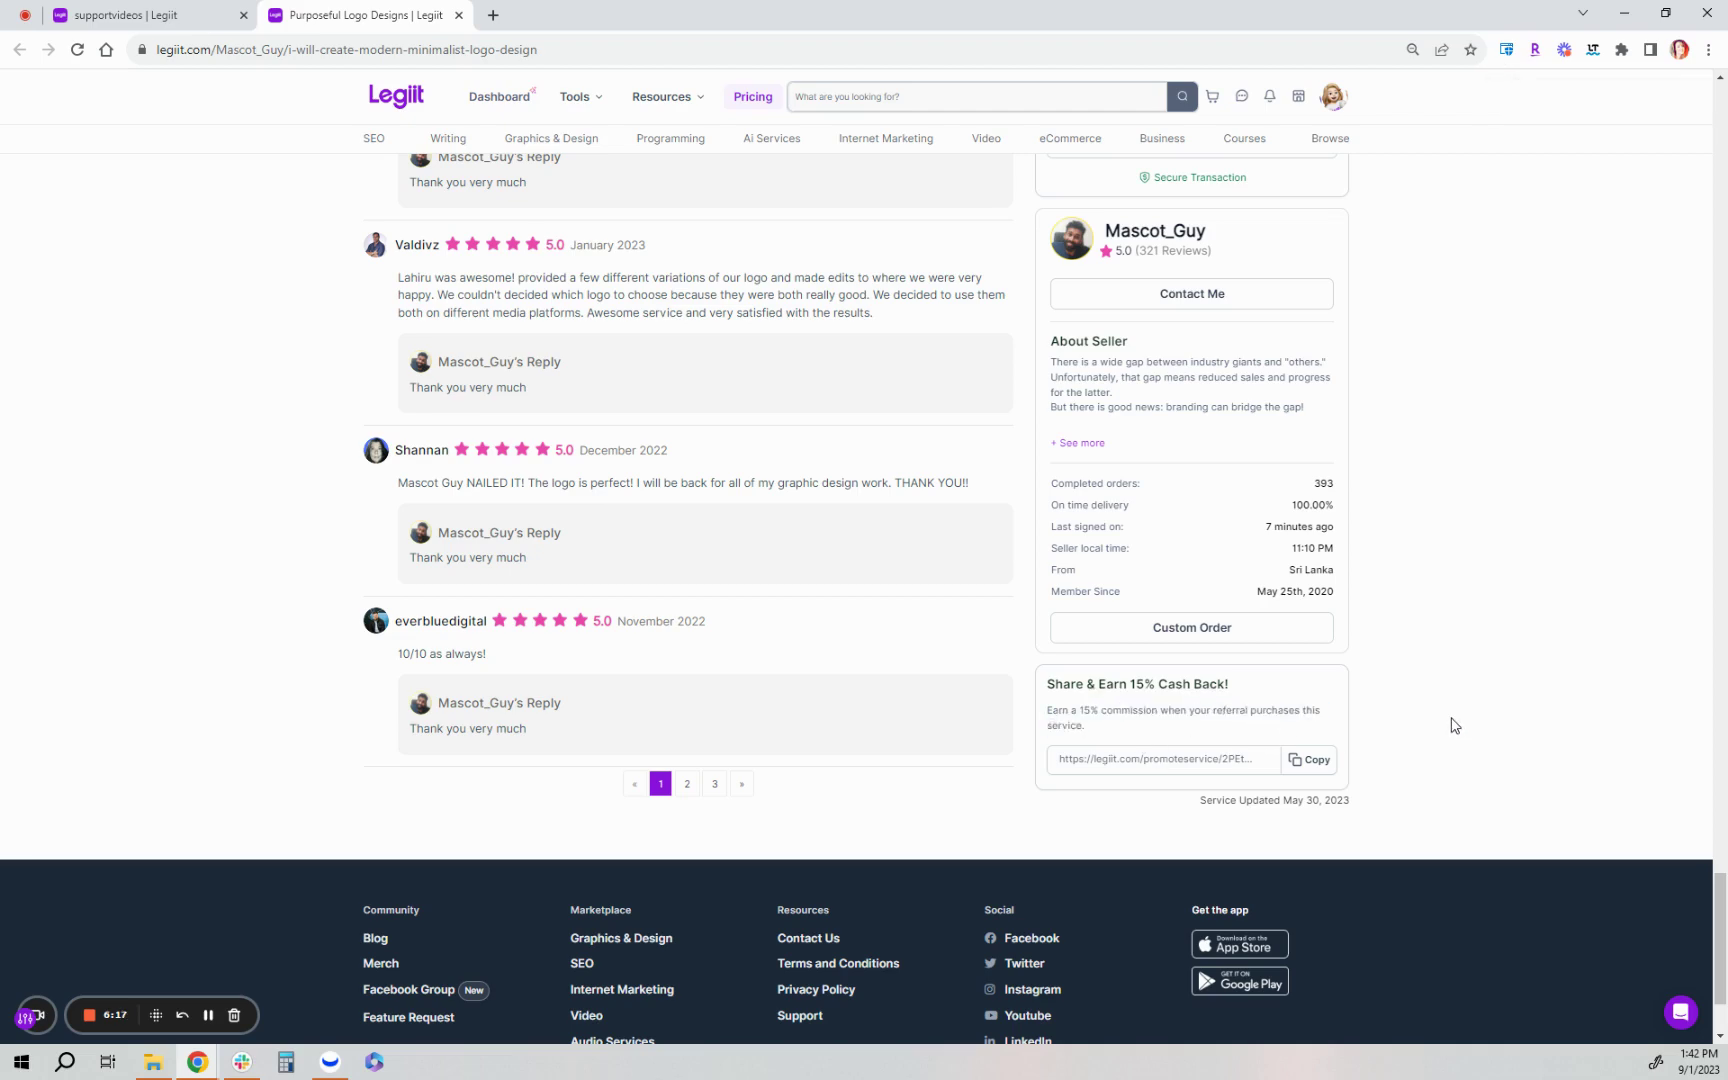
scroll(1455, 727, up, 8)
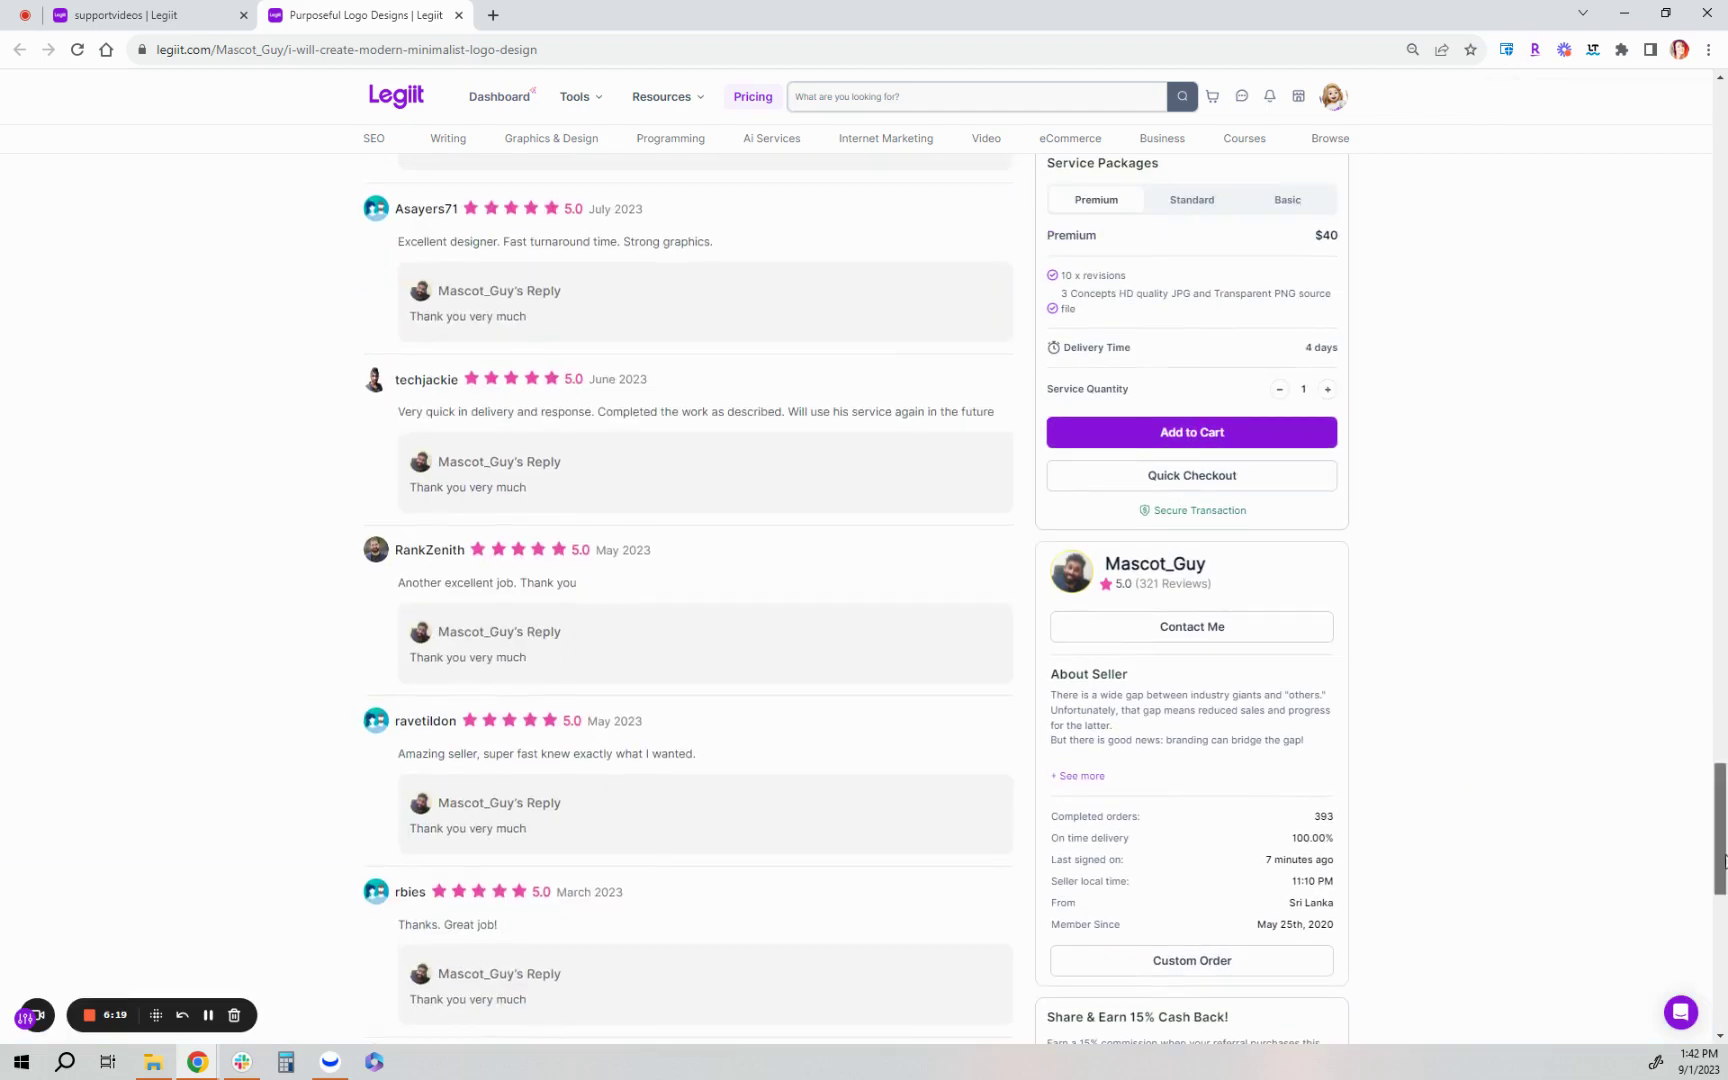
Return to the page top and launch the purple Intercom support chat at bottom right.
drag(1723, 812, 1716, 130)
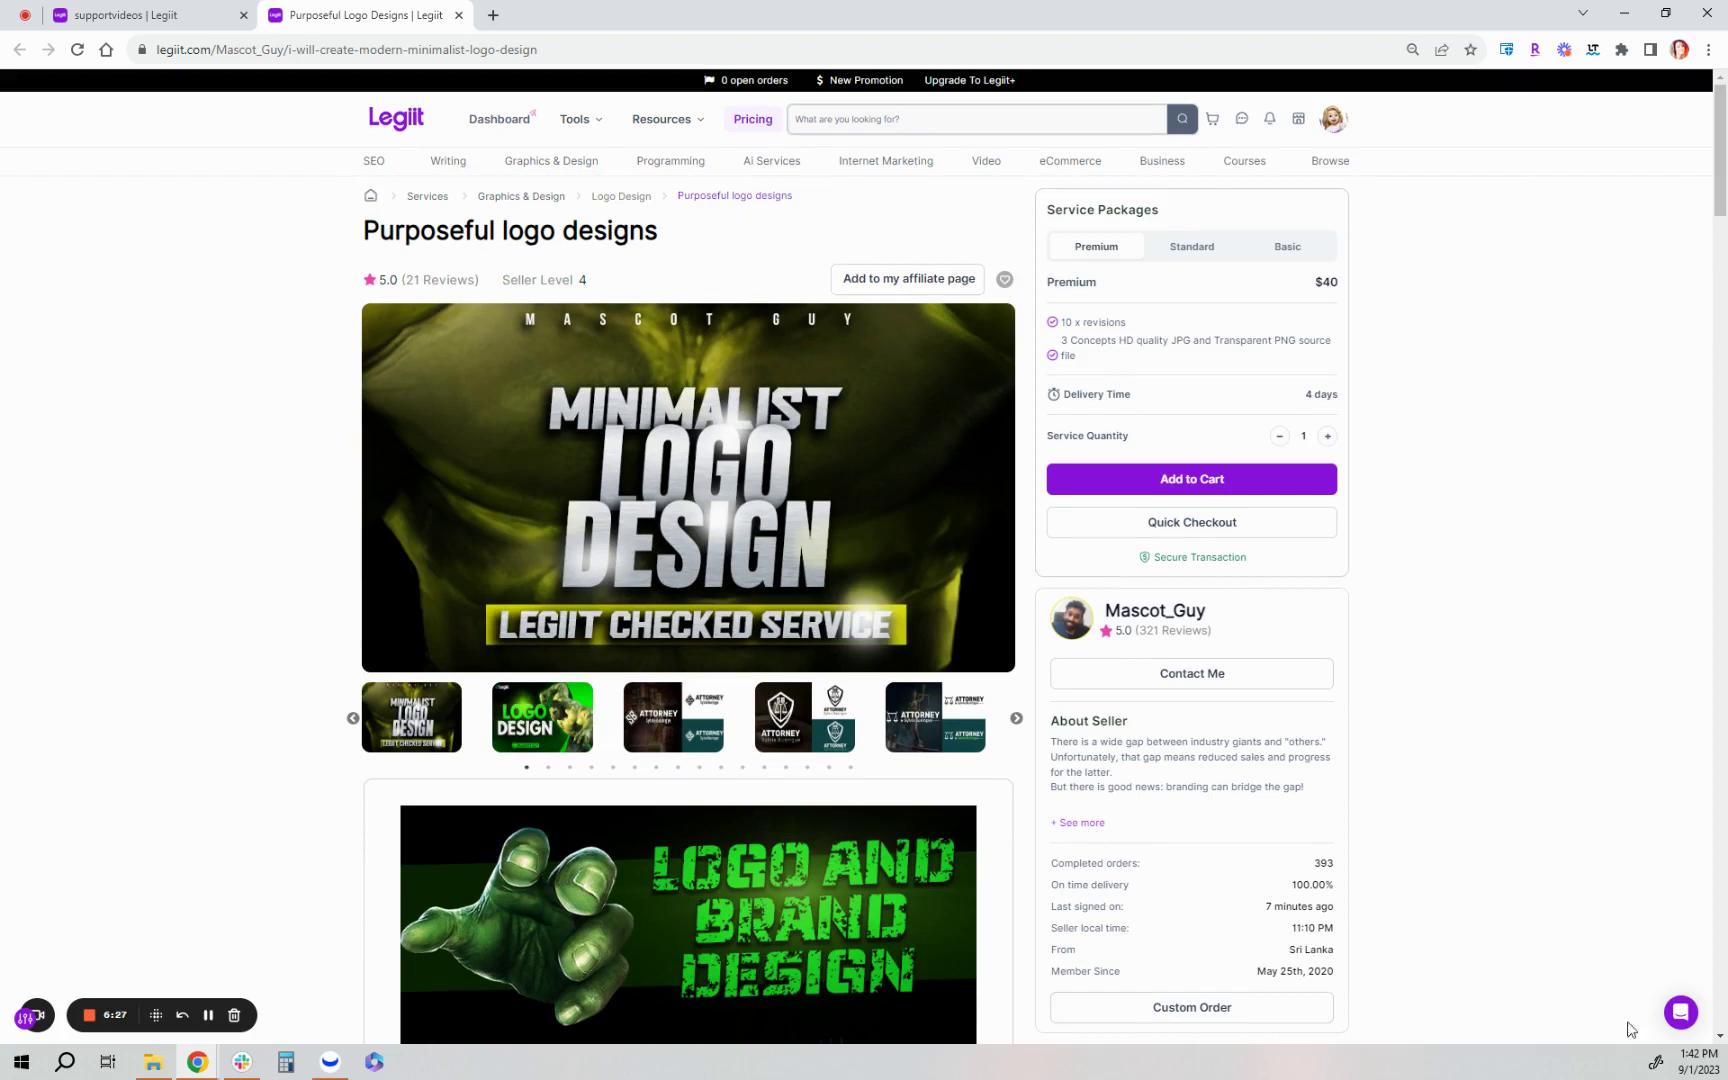
click(1680, 1014)
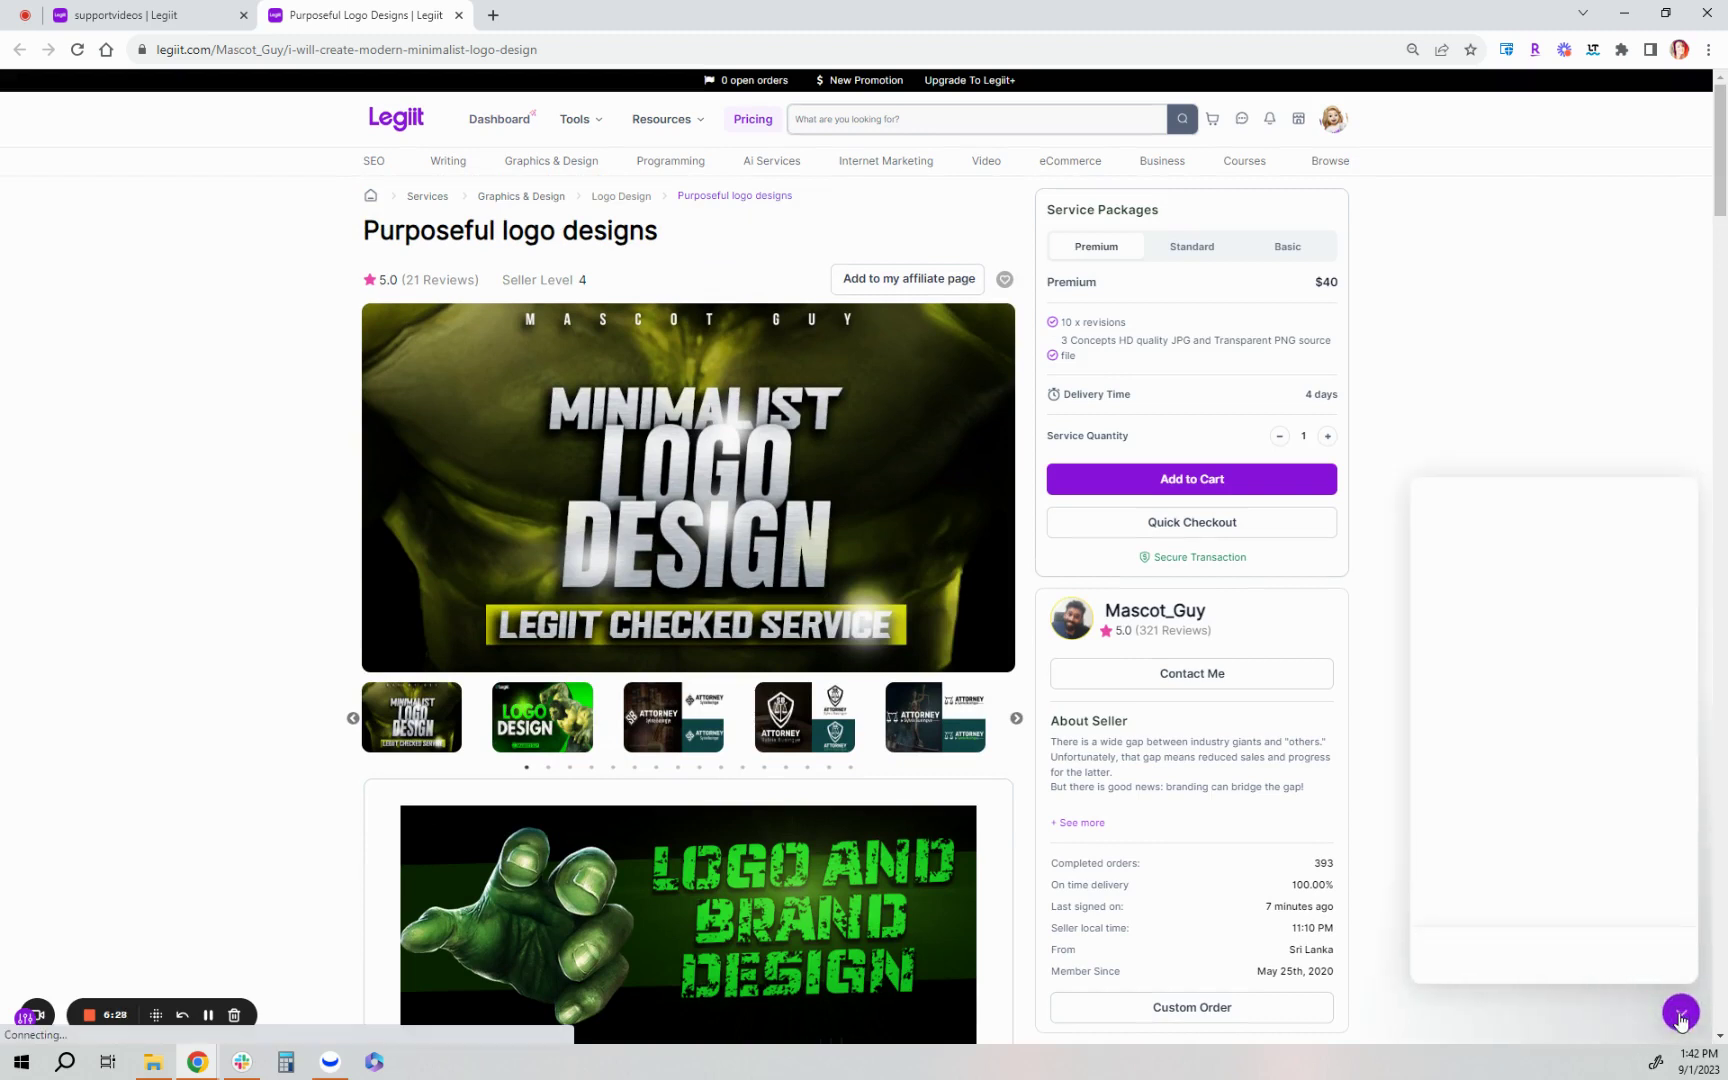